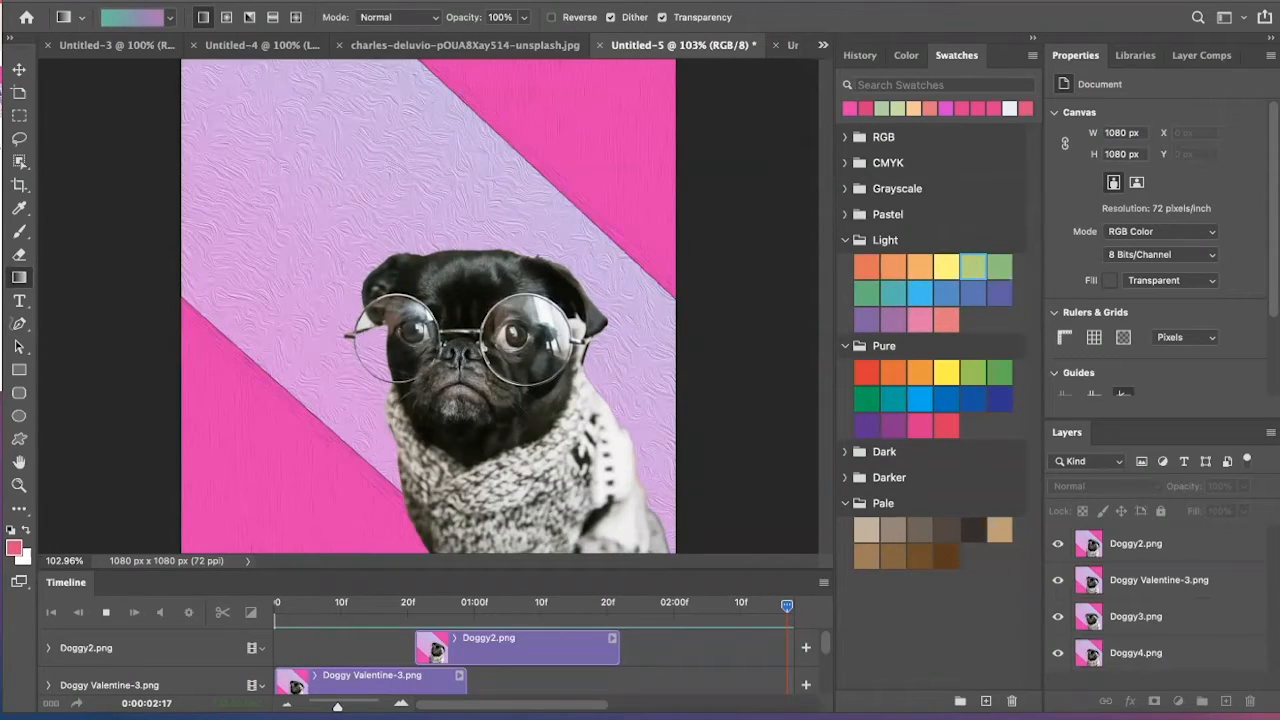
Create a new 1080 x 1080 px RGB document at 300 pixels/inch with a white background
click(132, 0)
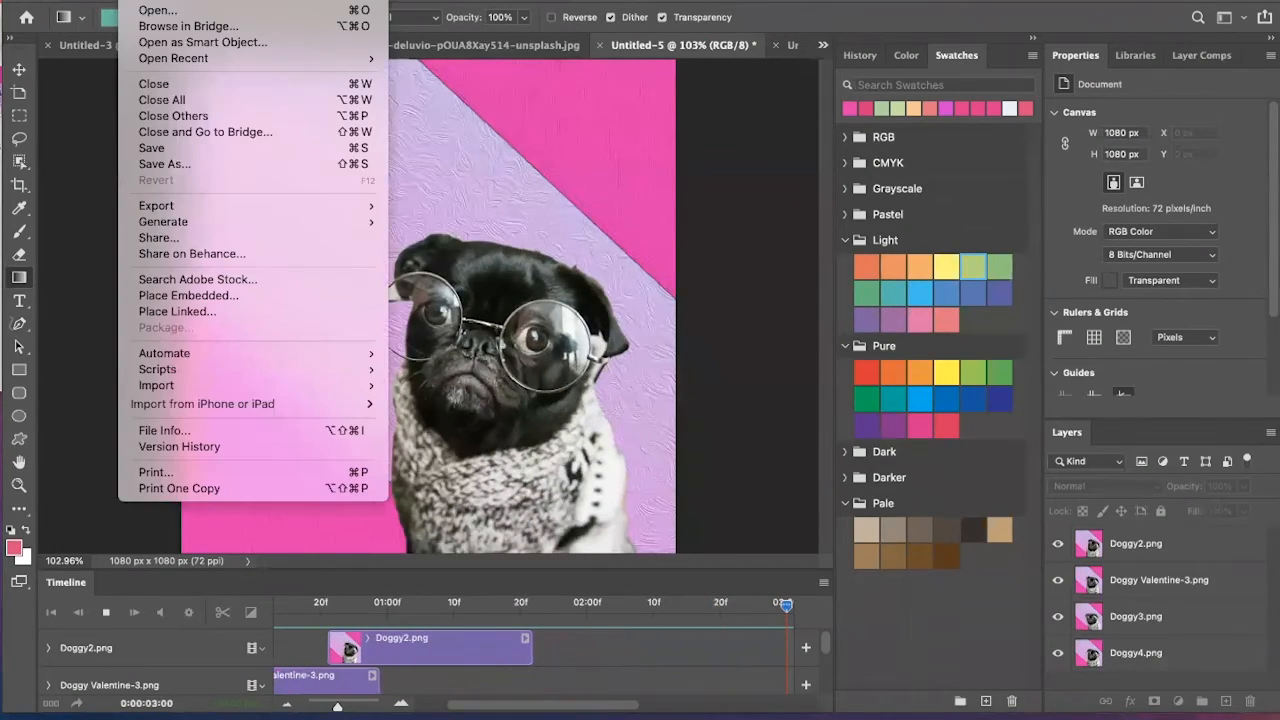
click(143, 2)
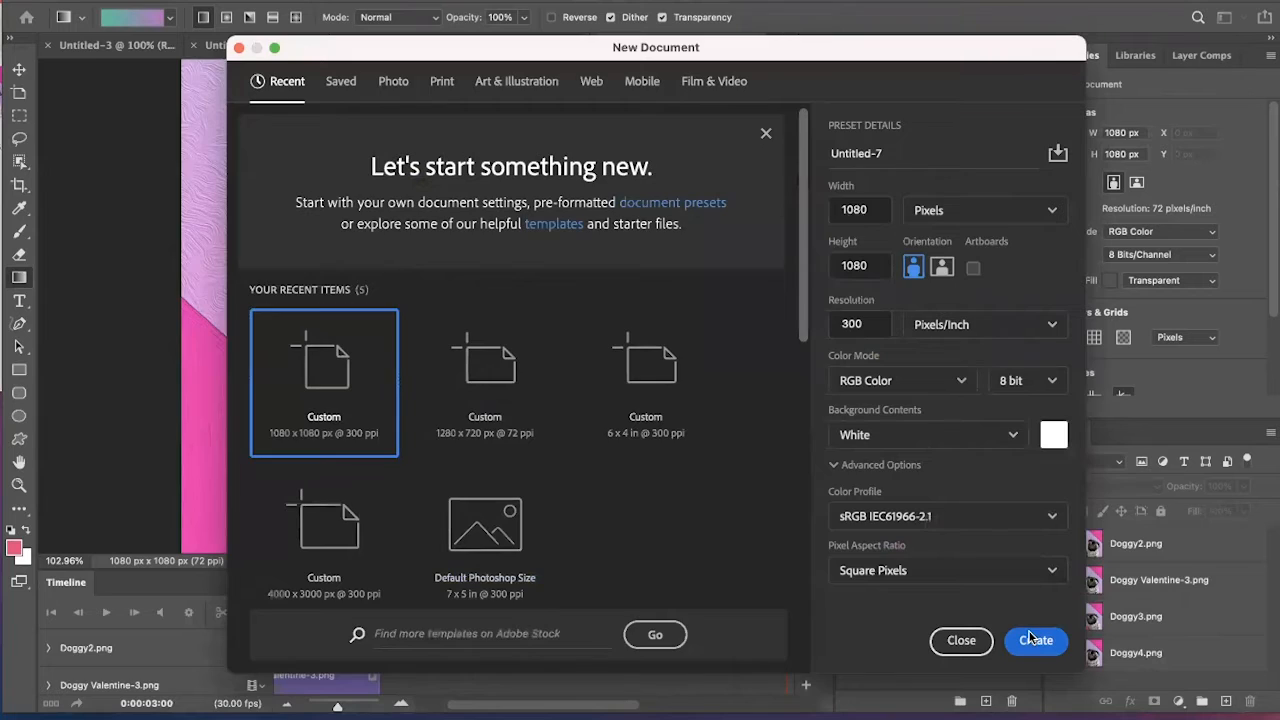
click(1034, 640)
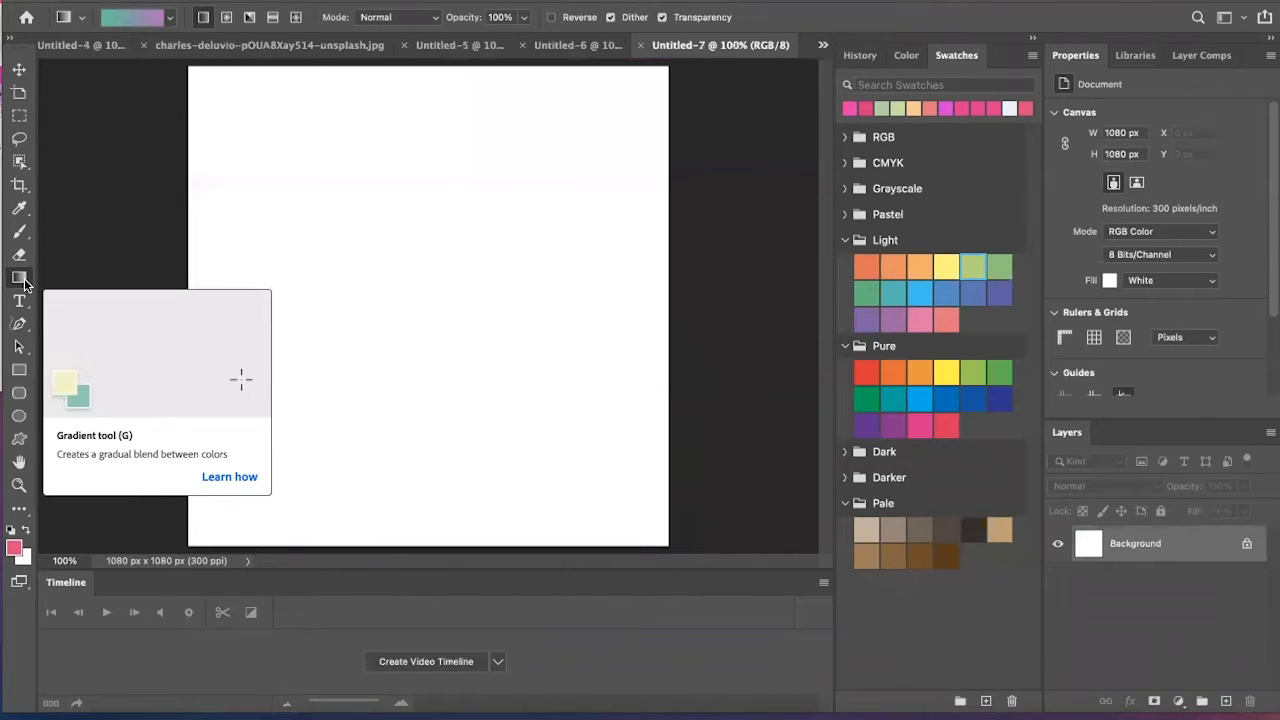
Draw a pink rectangle about 687 by 604 px over the canvas's lower-left area and rotate it about 47°
click(20, 372)
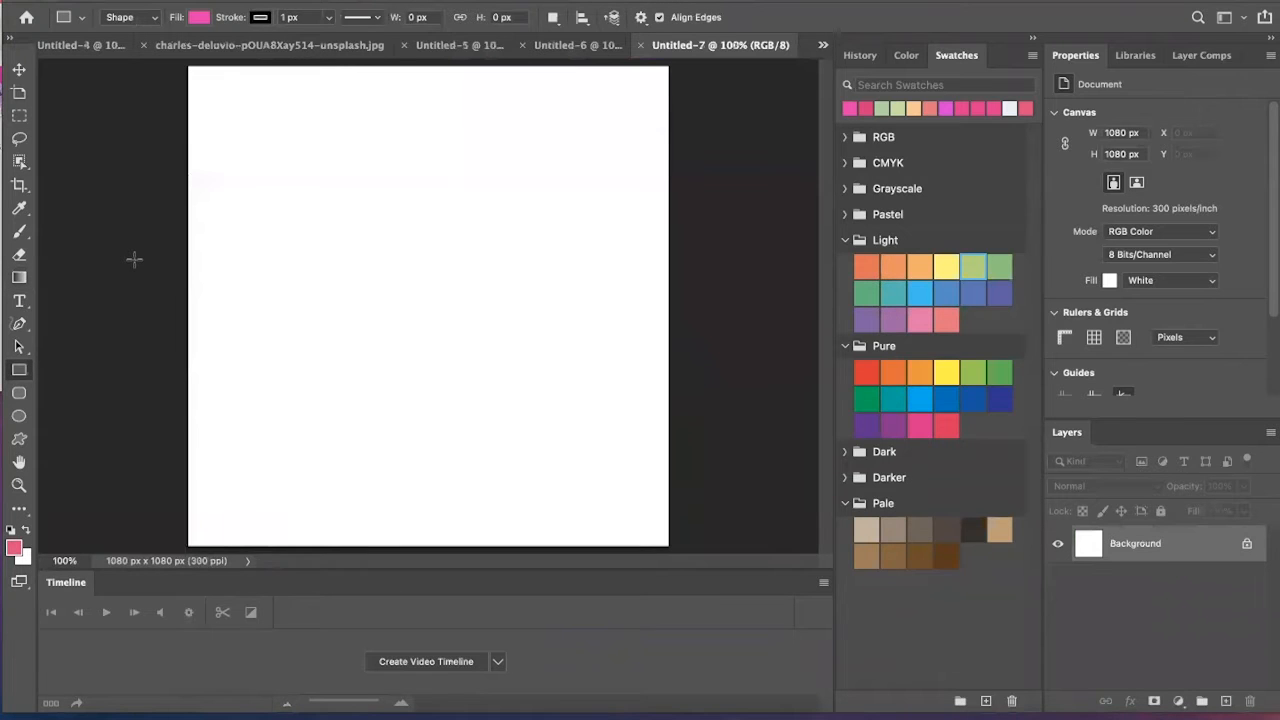
drag(135, 260, 440, 527)
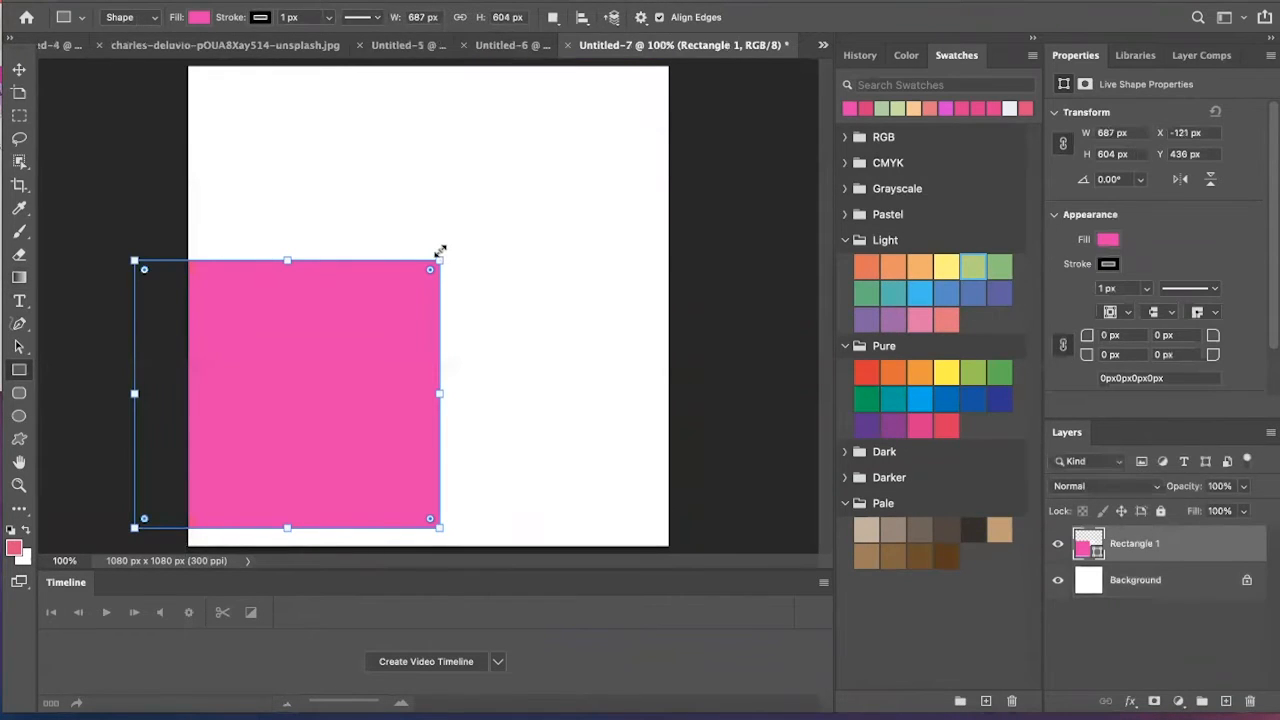
drag(436, 240, 508, 400)
drag(417, 407, 377, 462)
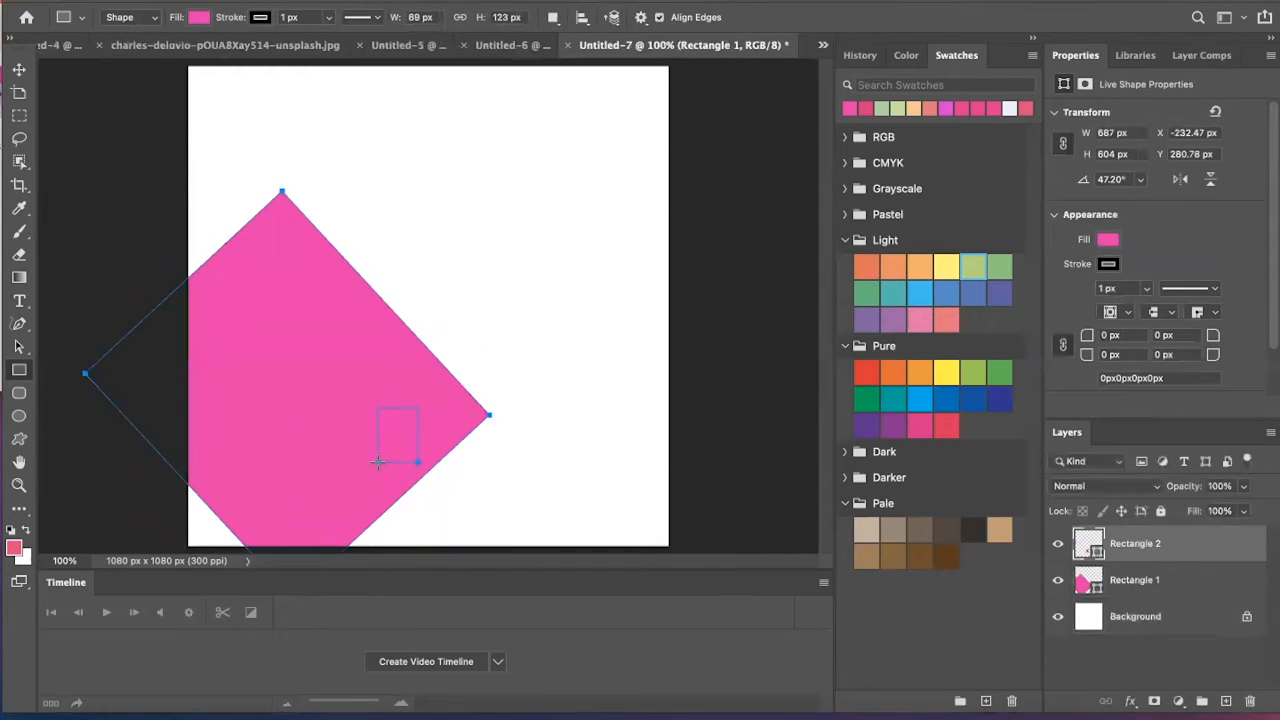
key(ctrl+z)
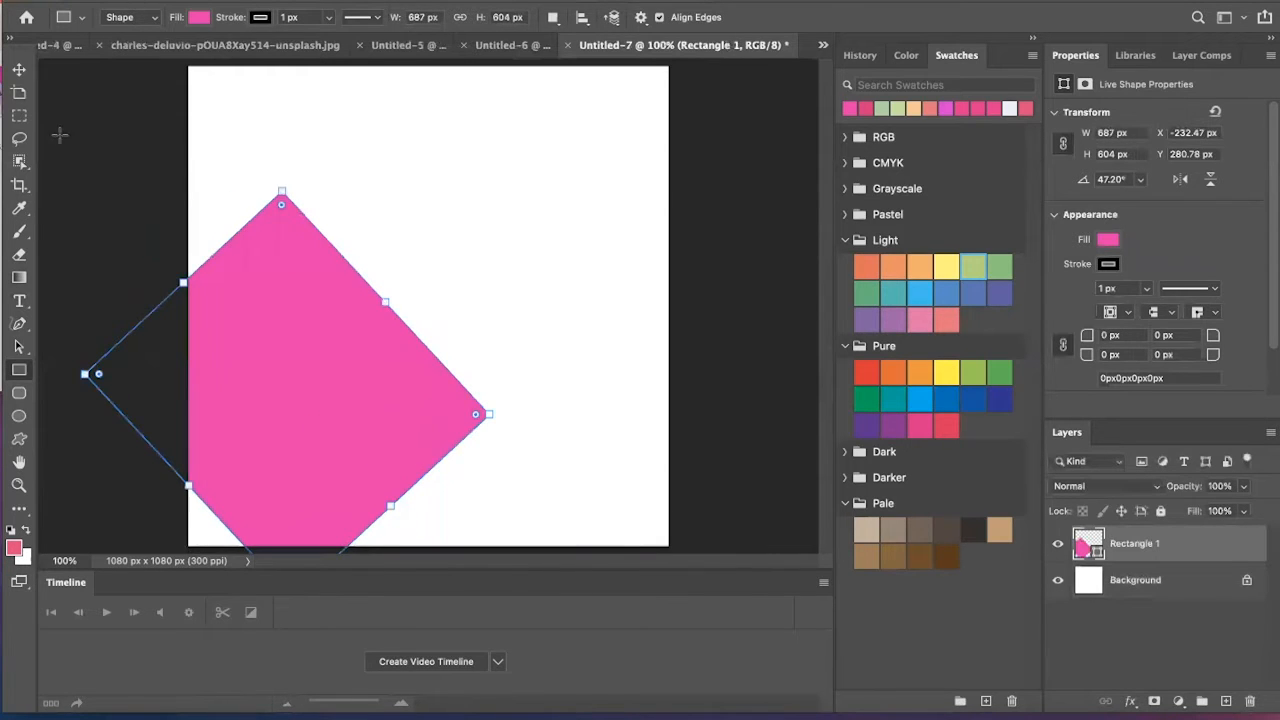
Fit the rectangle into the canvas's lower-left corner as a triangle, scaling it to about 132% and rotating it to about 45°
click(19, 69)
drag(263, 300, 134, 428)
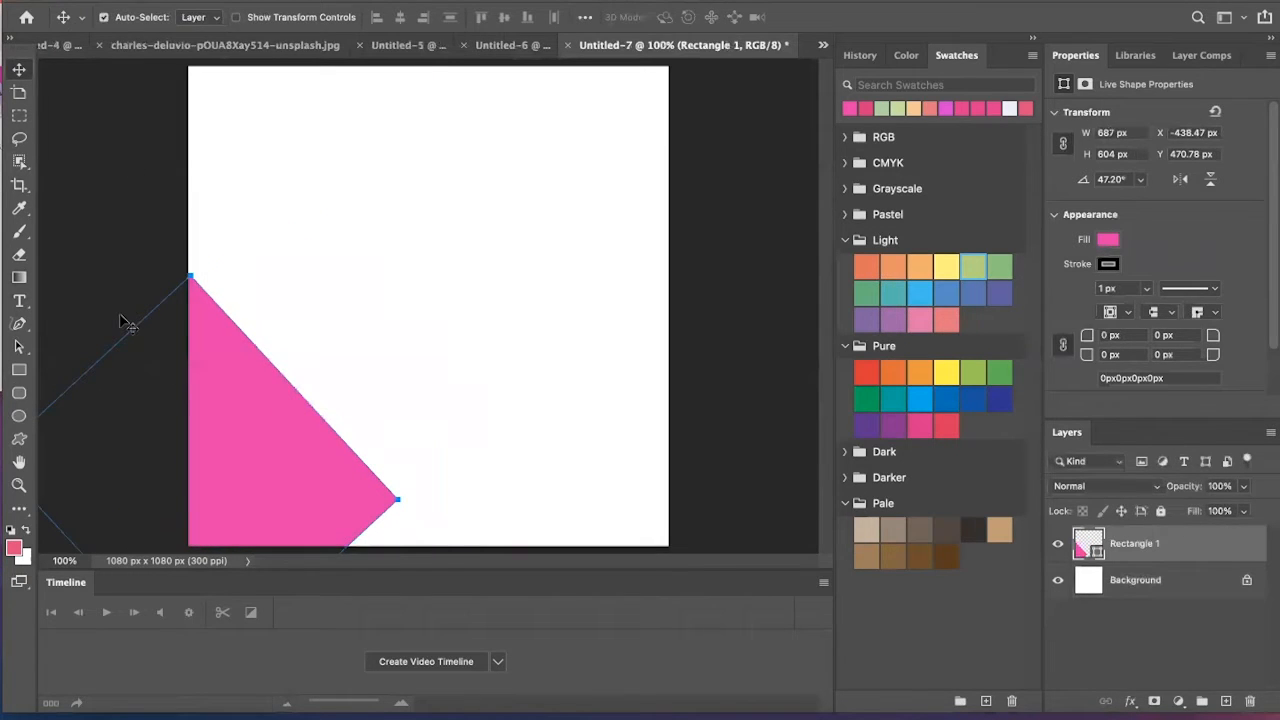
key(ctrl+t)
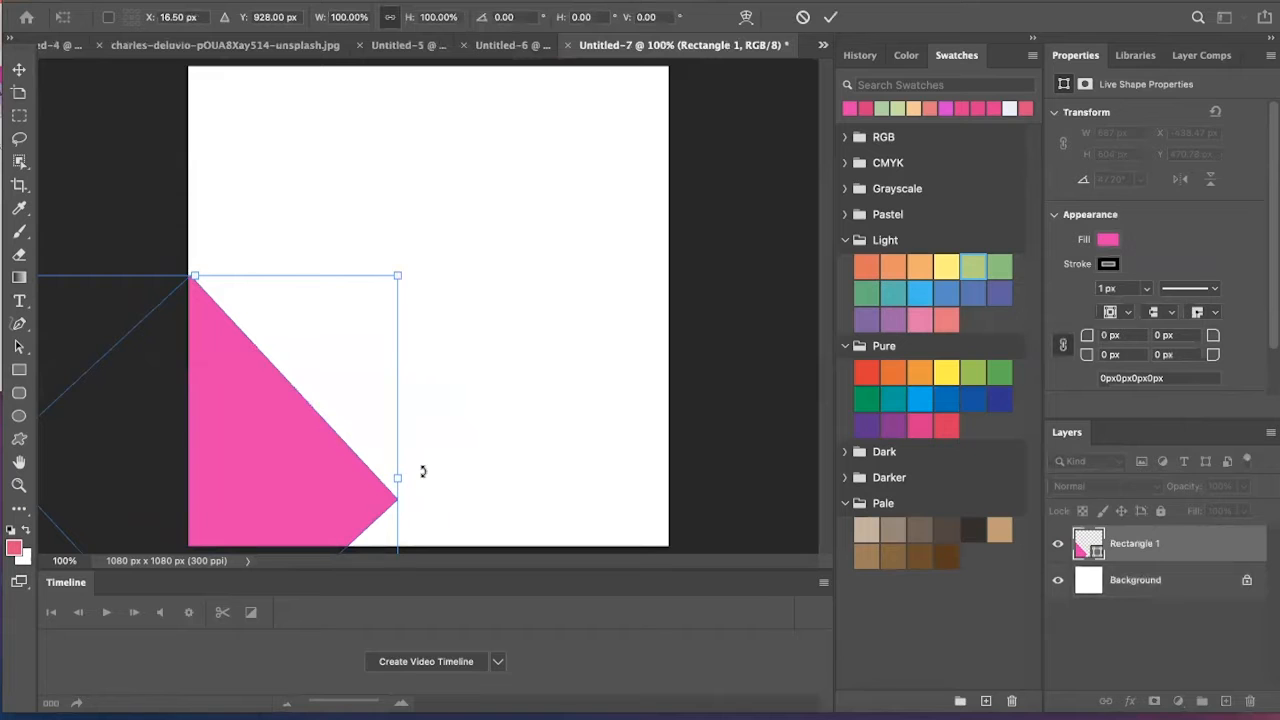
drag(398, 480, 412, 520)
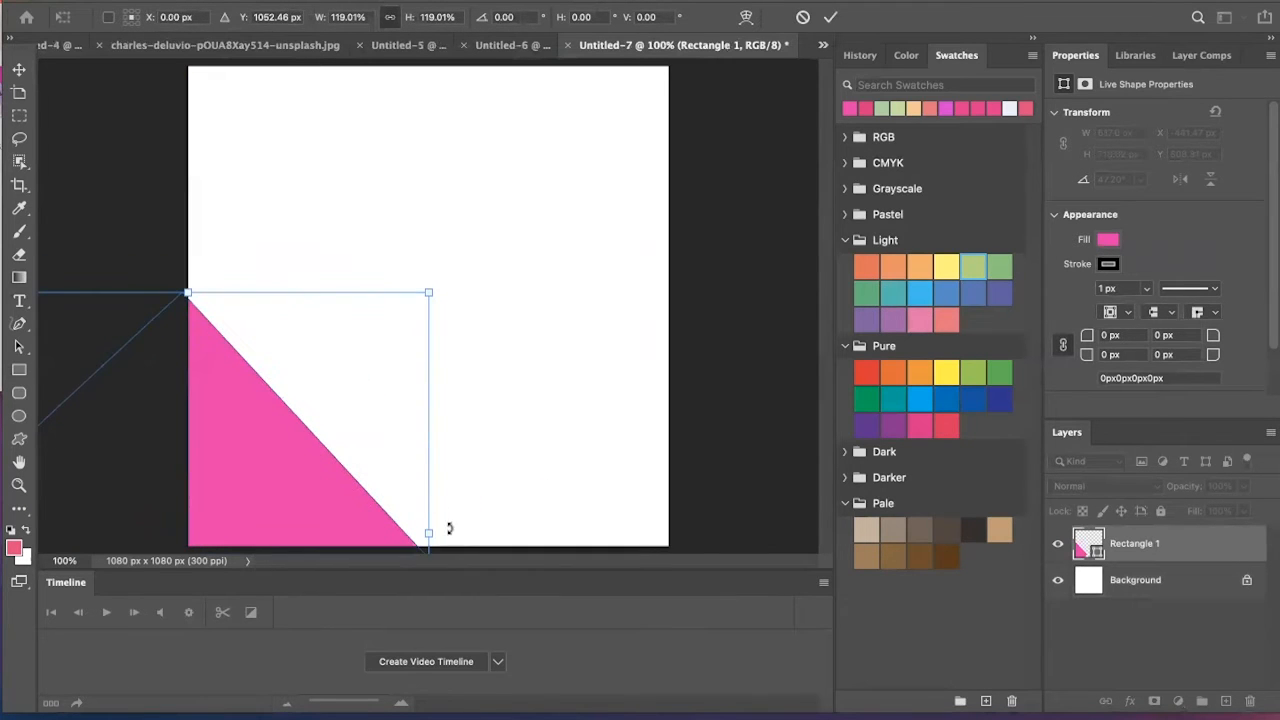
drag(451, 277, 497, 251)
drag(333, 381, 291, 410)
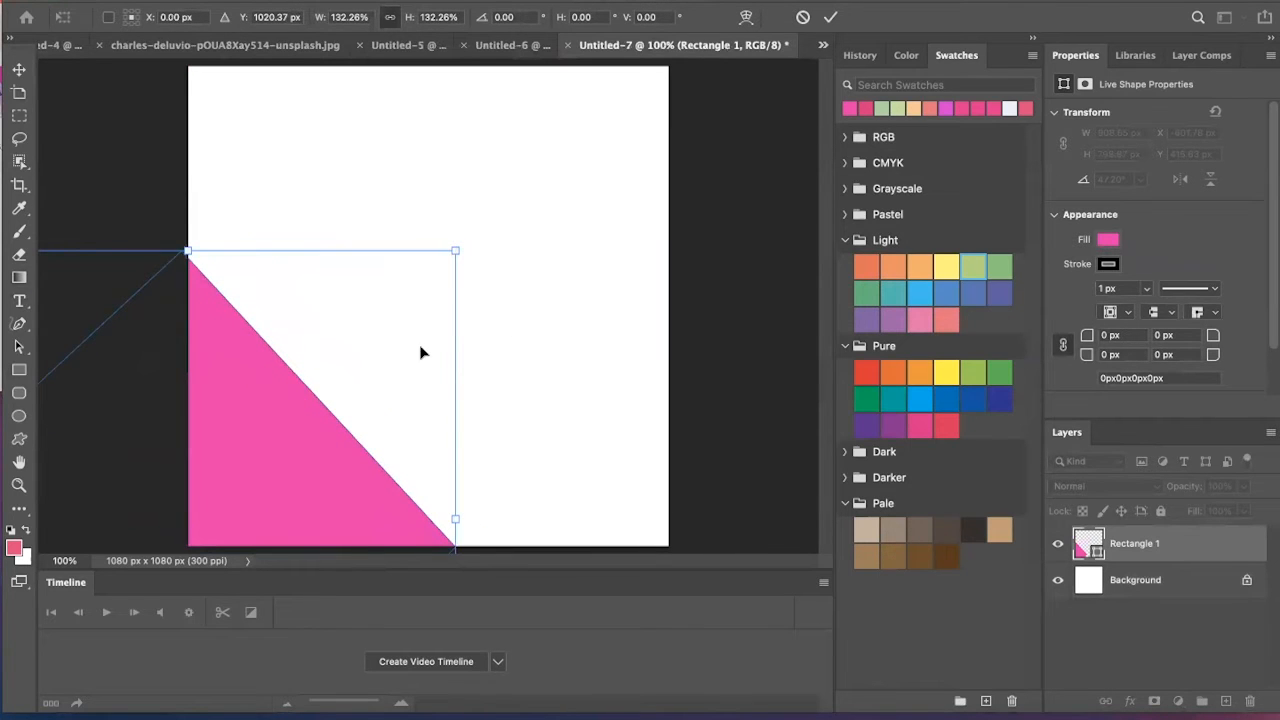
drag(465, 242, 456, 232)
drag(326, 379, 338, 392)
click(19, 69)
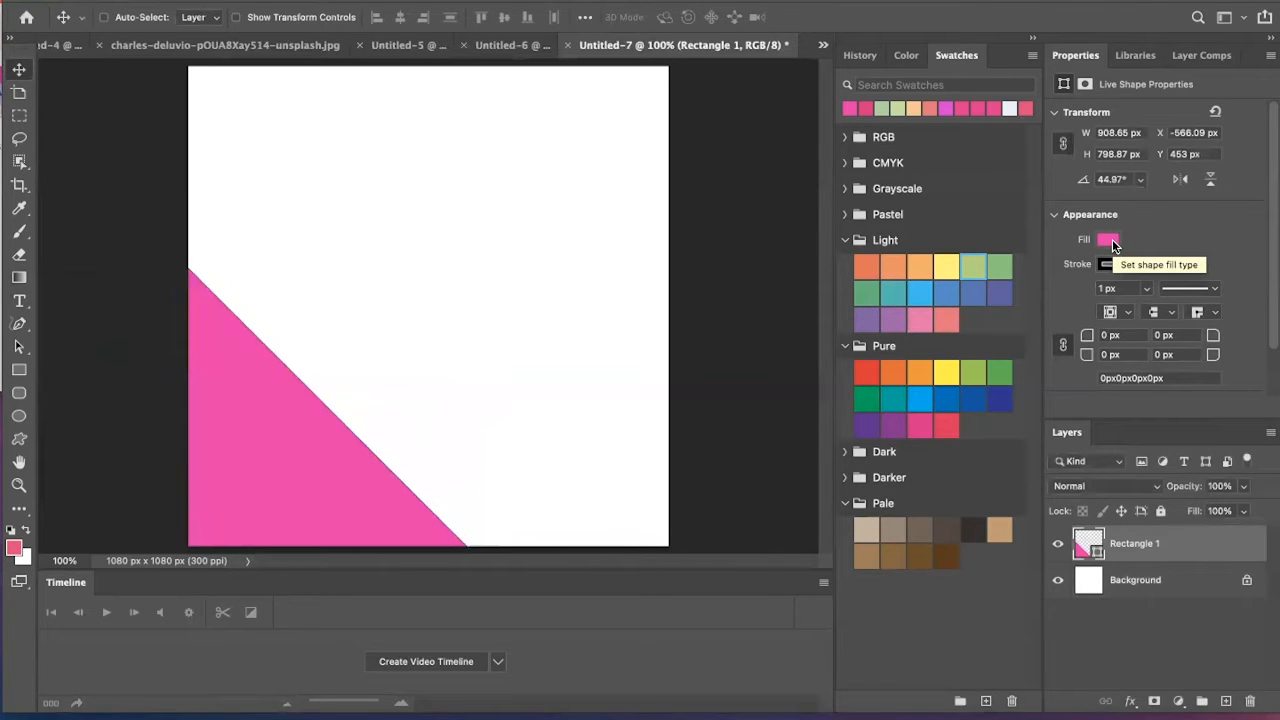
Draw a second pink rectangle about 686 by 539 px over the canvas's right edge and rotate it about 46°
click(19, 370)
drag(464, 164, 762, 400)
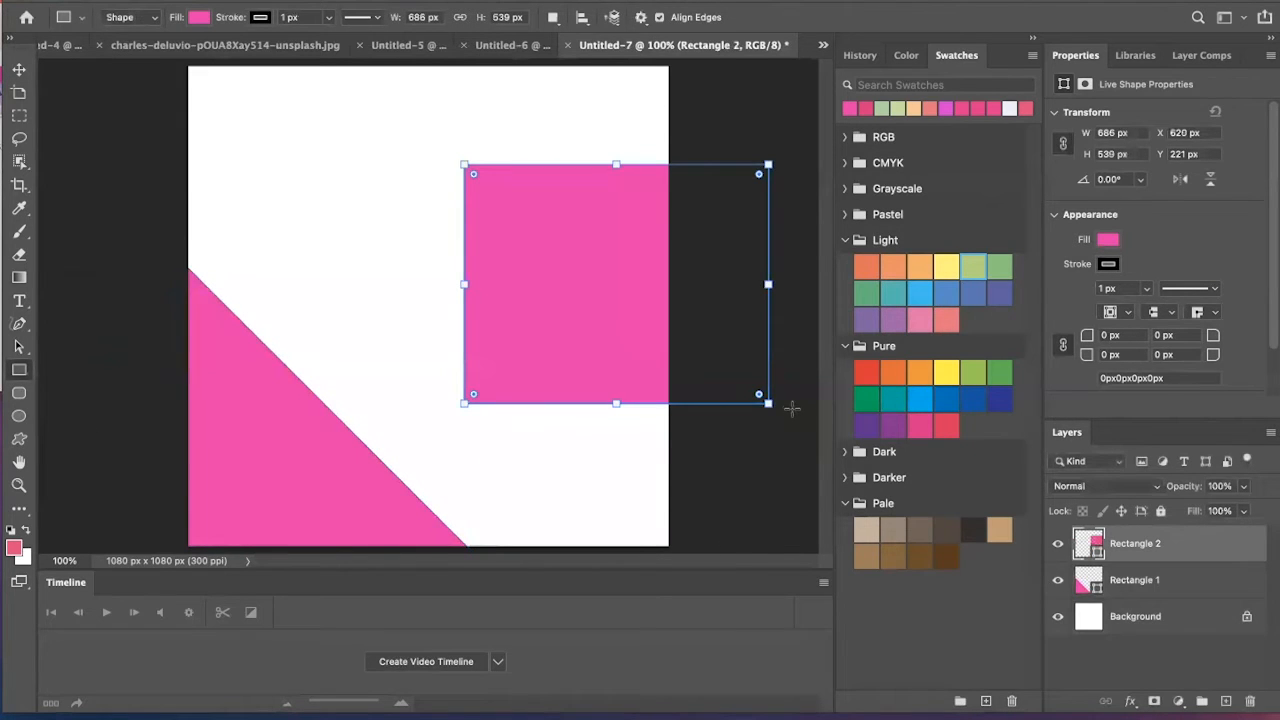
click(777, 406)
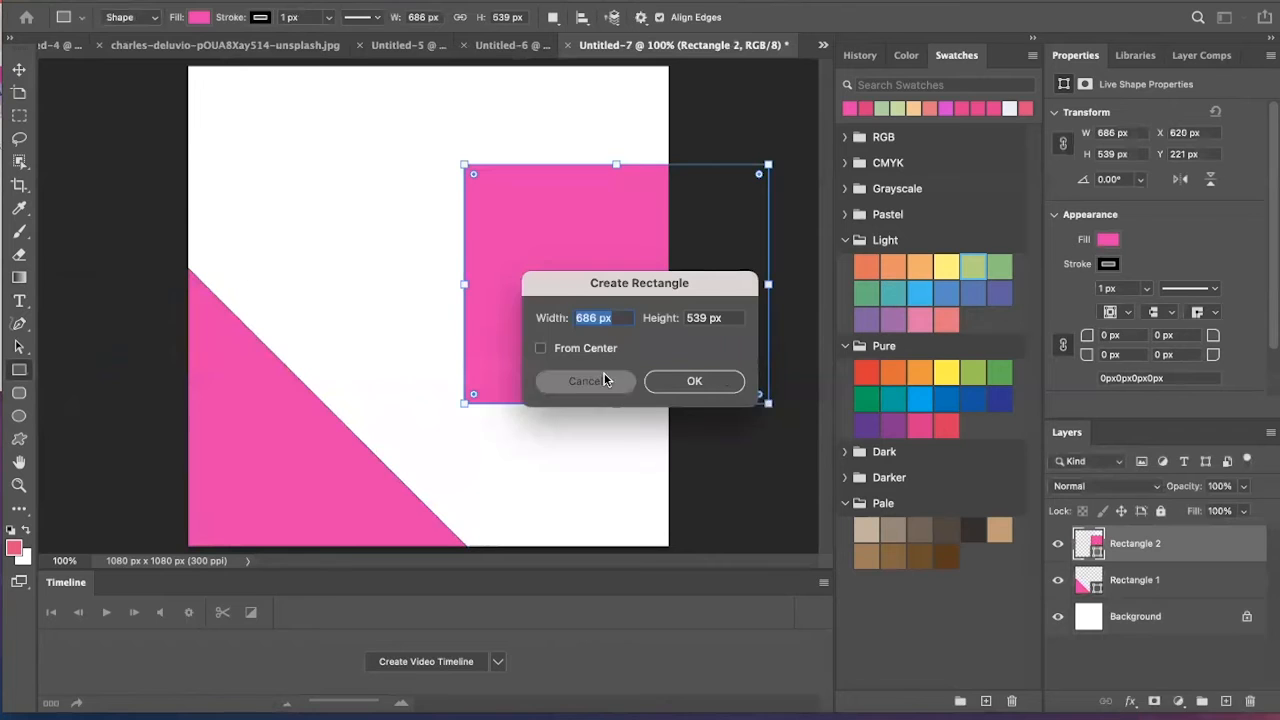
click(590, 380)
drag(777, 403, 640, 468)
Move the second rectangle into the canvas's upper-right corner and scale it to about 116%
click(19, 69)
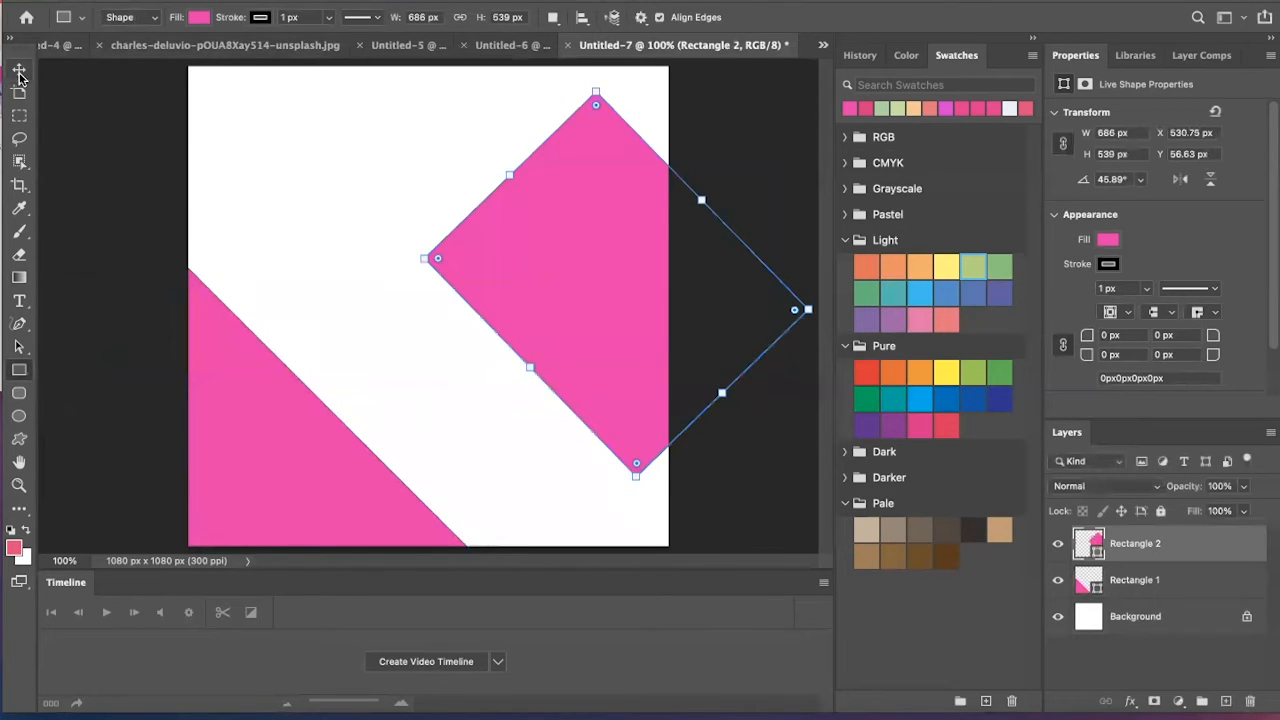
drag(548, 279, 541, 90)
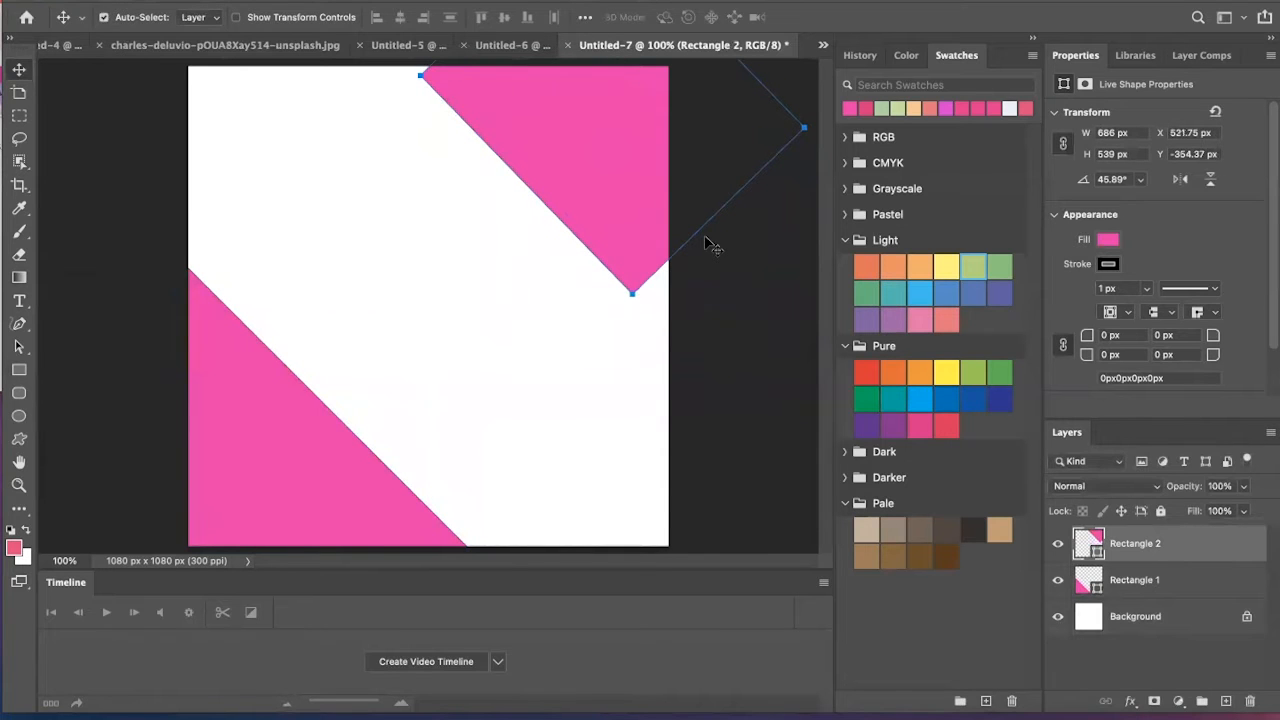
key(ctrl+t)
drag(803, 292, 864, 322)
drag(706, 288, 710, 252)
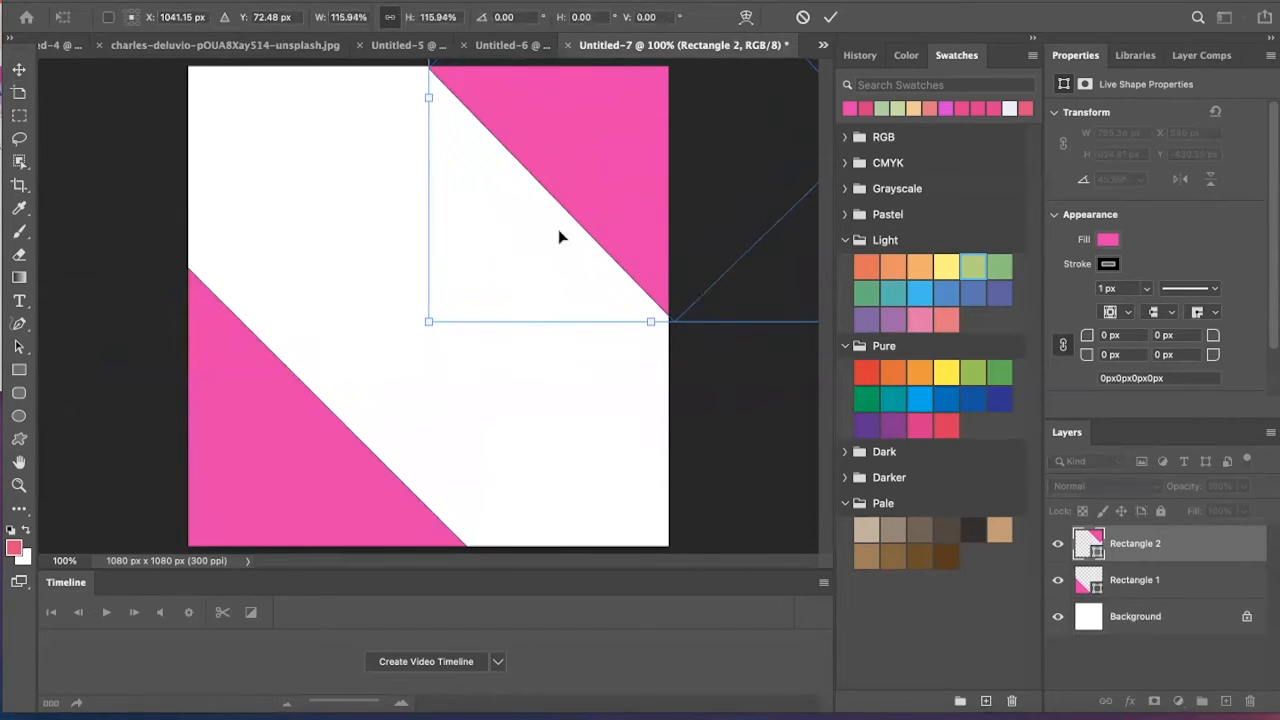
drag(630, 209, 624, 196)
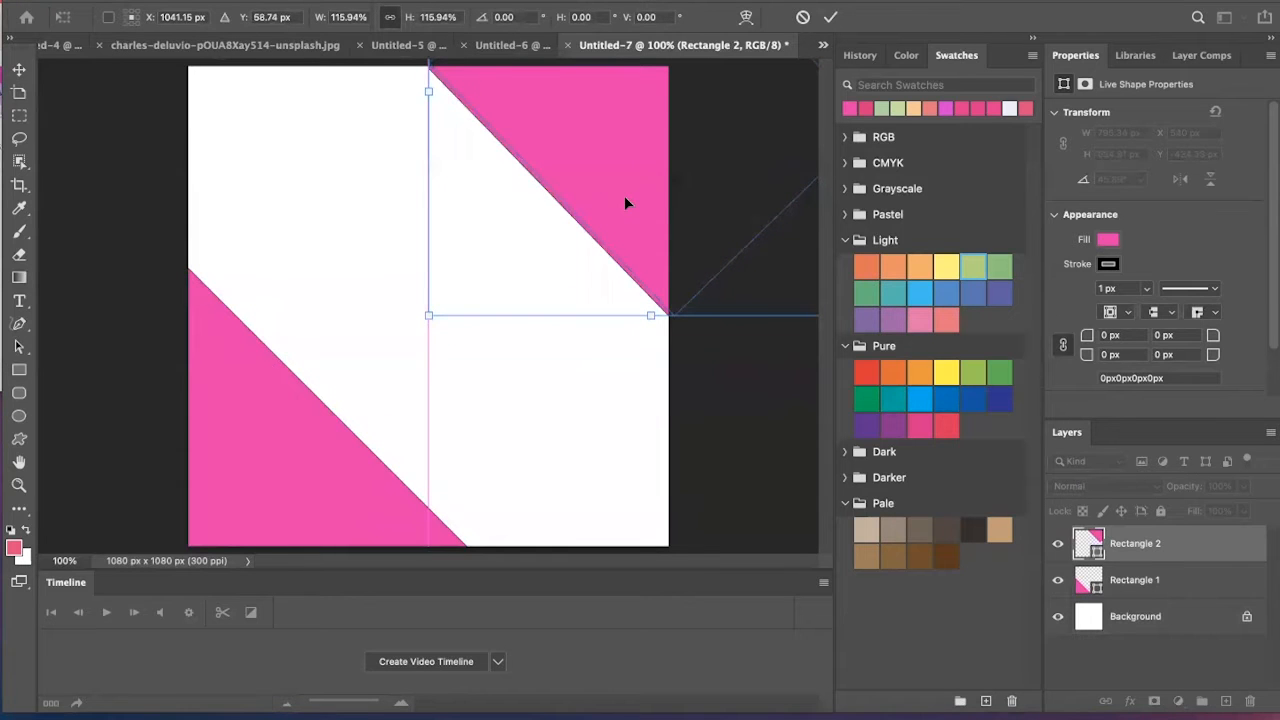
Enlarge the second rectangle to about 136%, rotate it to about 41°, and reposition it as a triangle filling the upper-right corner
drag(418, 329, 446, 331)
drag(430, 107, 366, 84)
drag(627, 223, 651, 194)
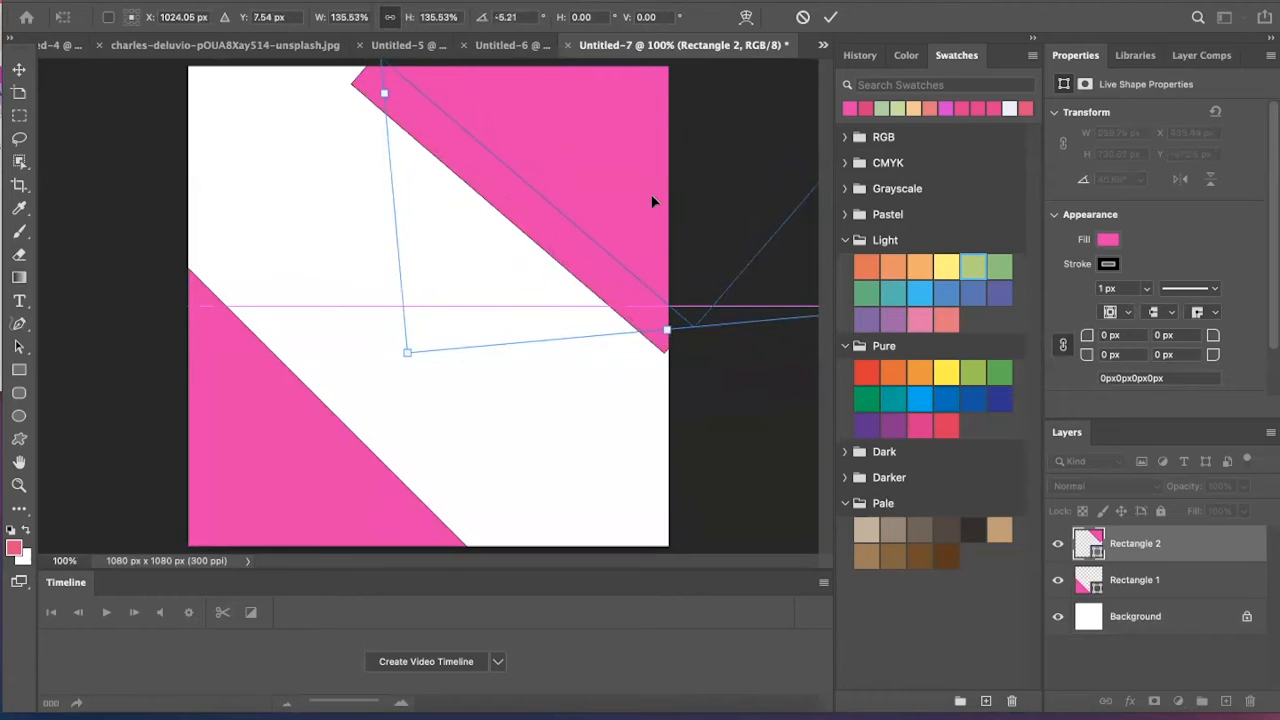
click(18, 70)
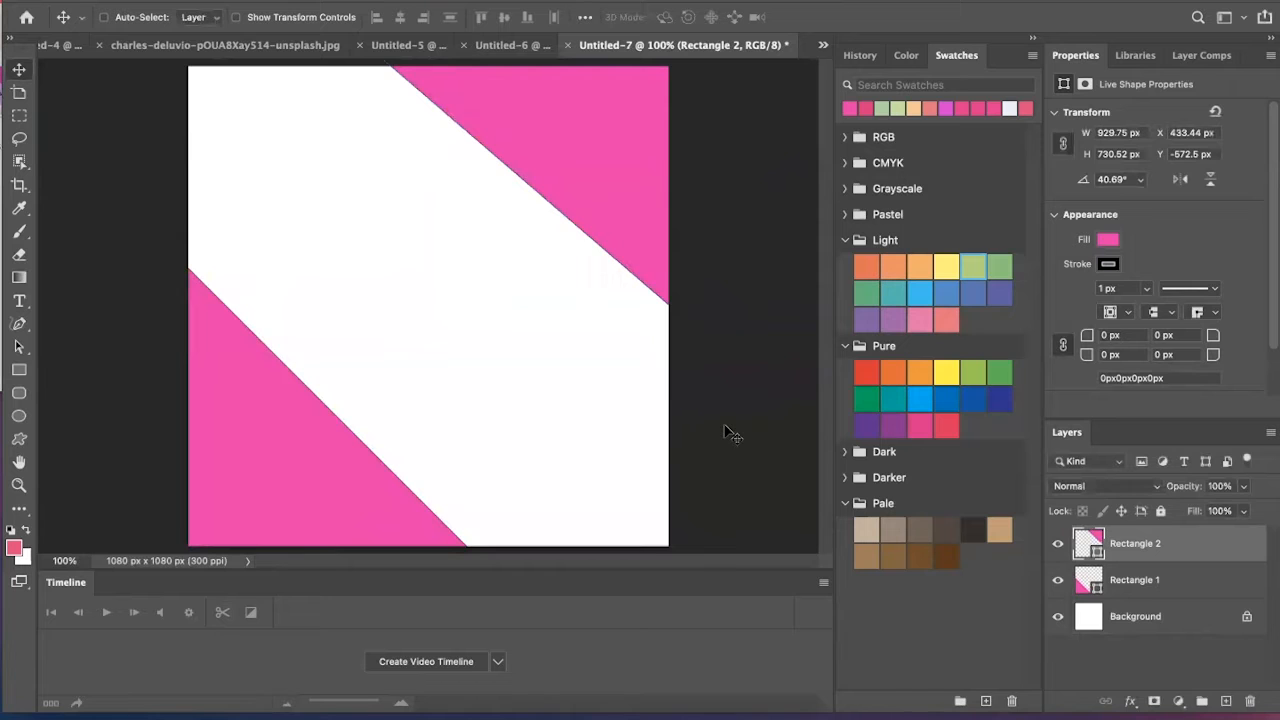
drag(596, 217, 581, 224)
drag(678, 335, 664, 326)
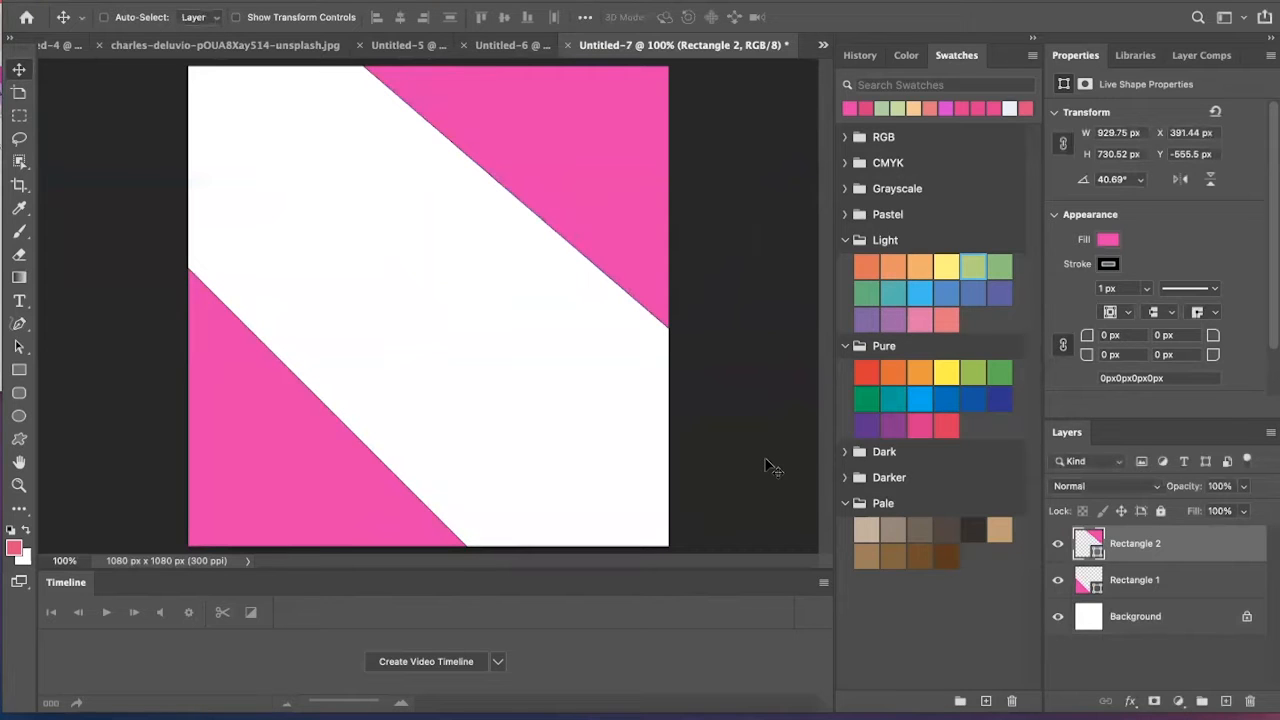
Hide both rectangle layers and select the Background layer
click(1058, 549)
click(1058, 580)
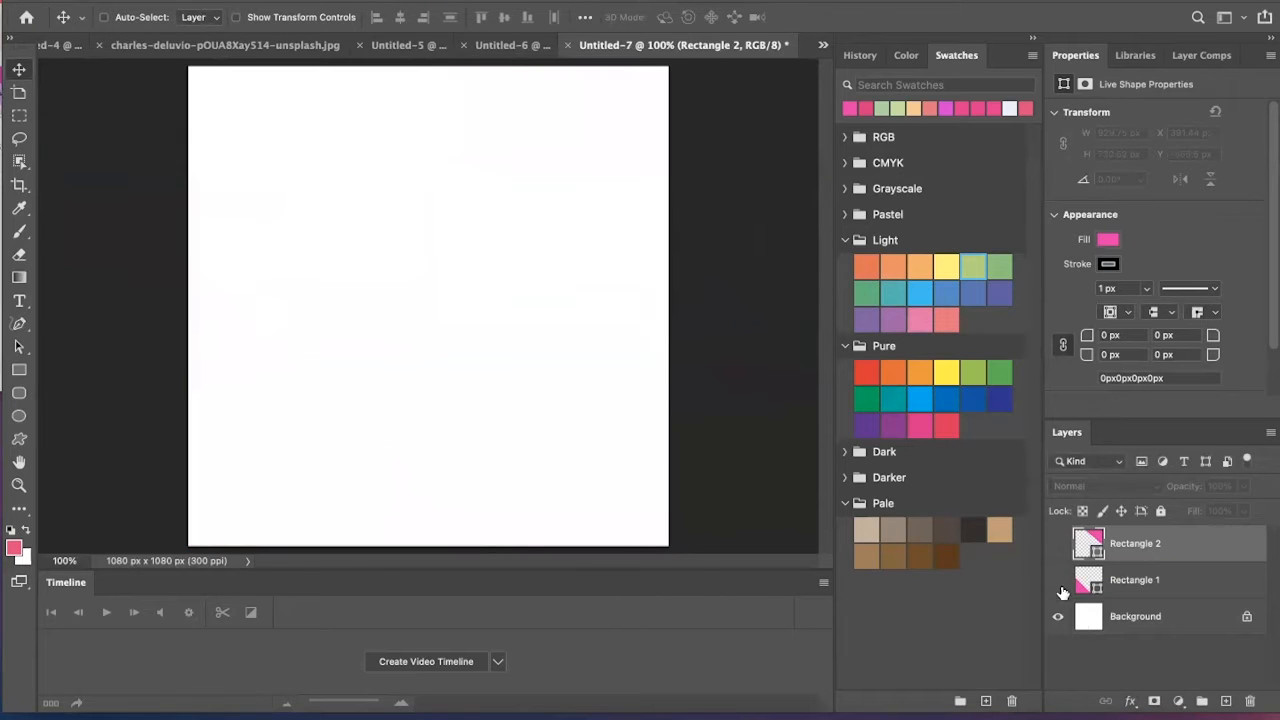
click(1178, 622)
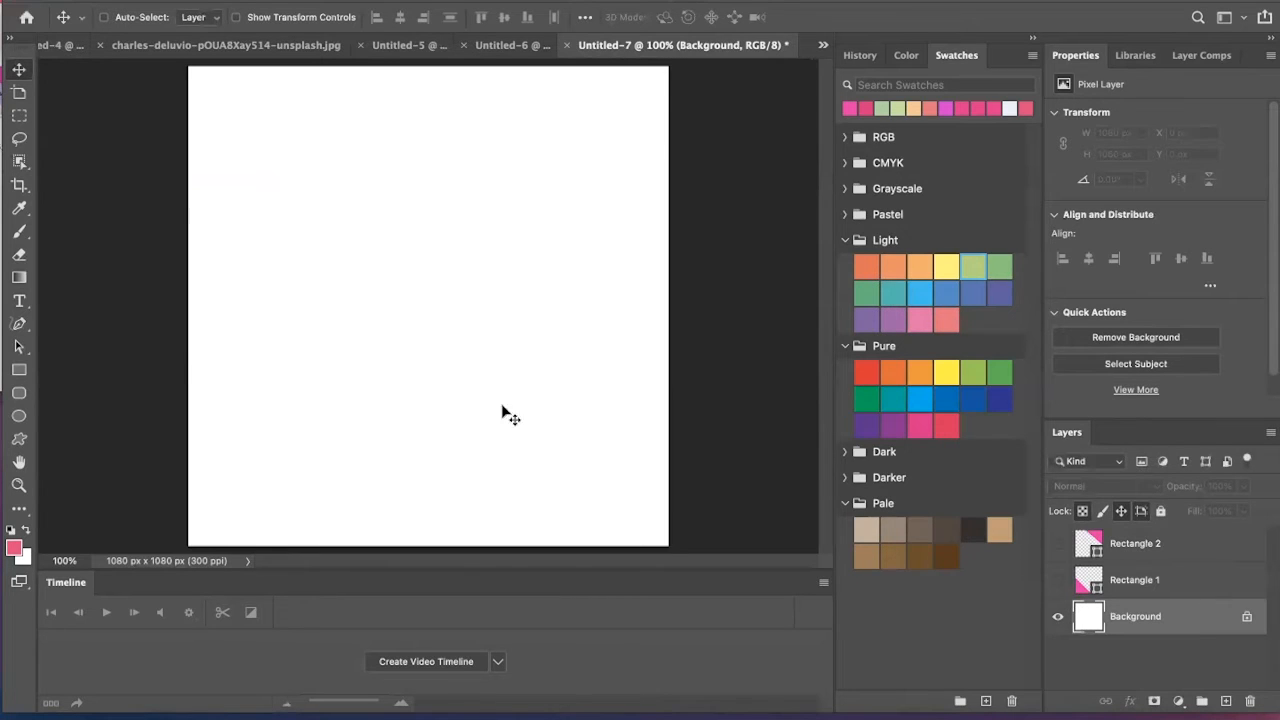
Fill the Background layer with the Purple_15 linear gradient, running from the canvas's lower-left corner to its upper-right corner
click(20, 280)
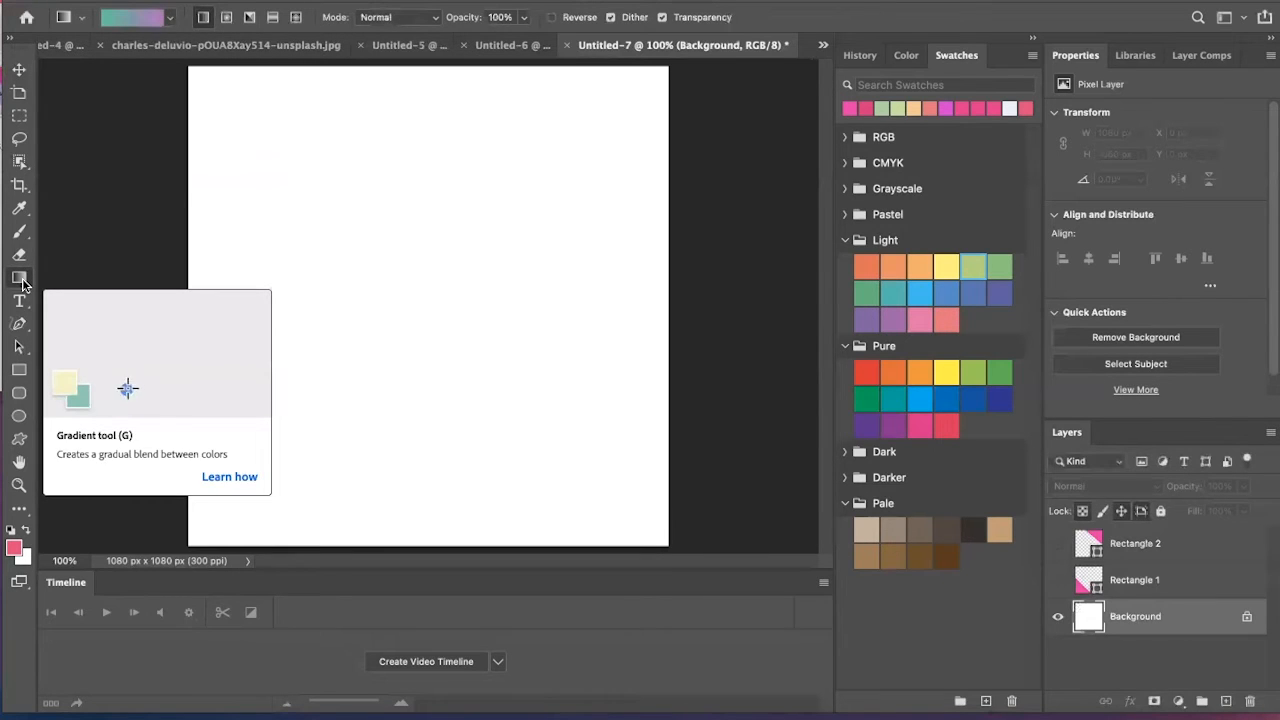
click(170, 21)
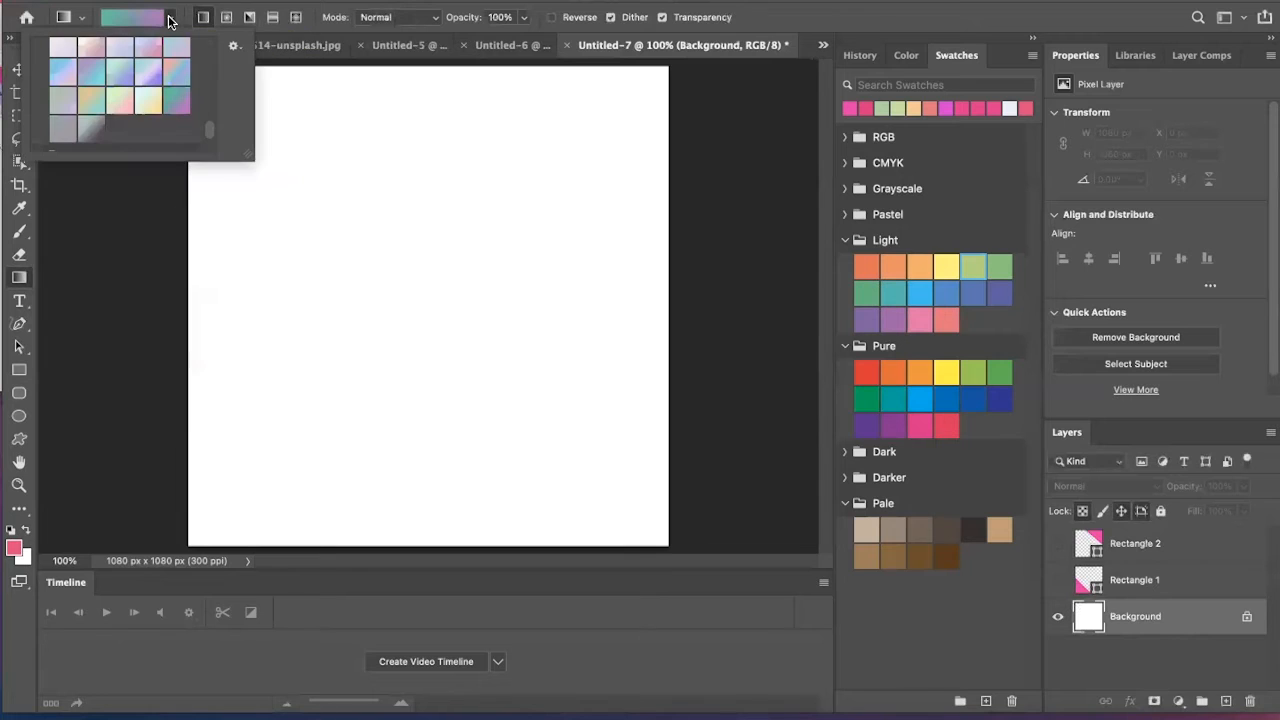
scroll(145, 93, up, 5)
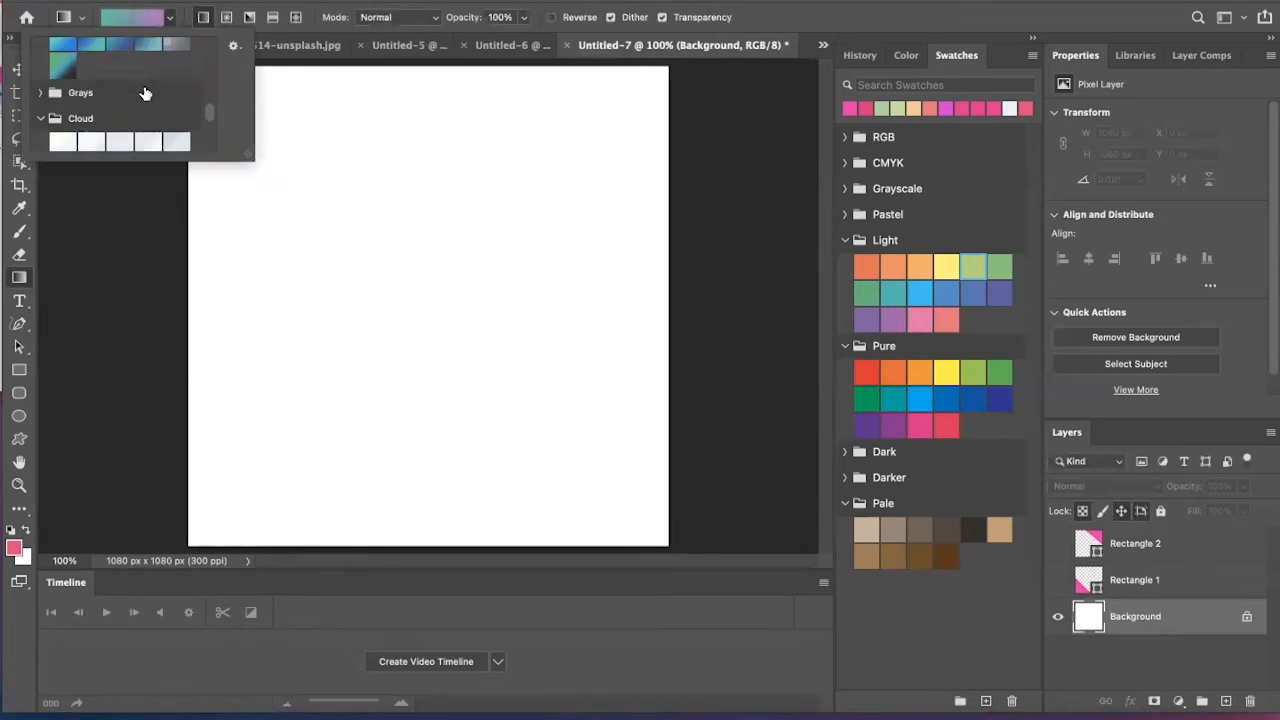
scroll(145, 93, up, 5)
click(100, 102)
click(150, 98)
click(173, 66)
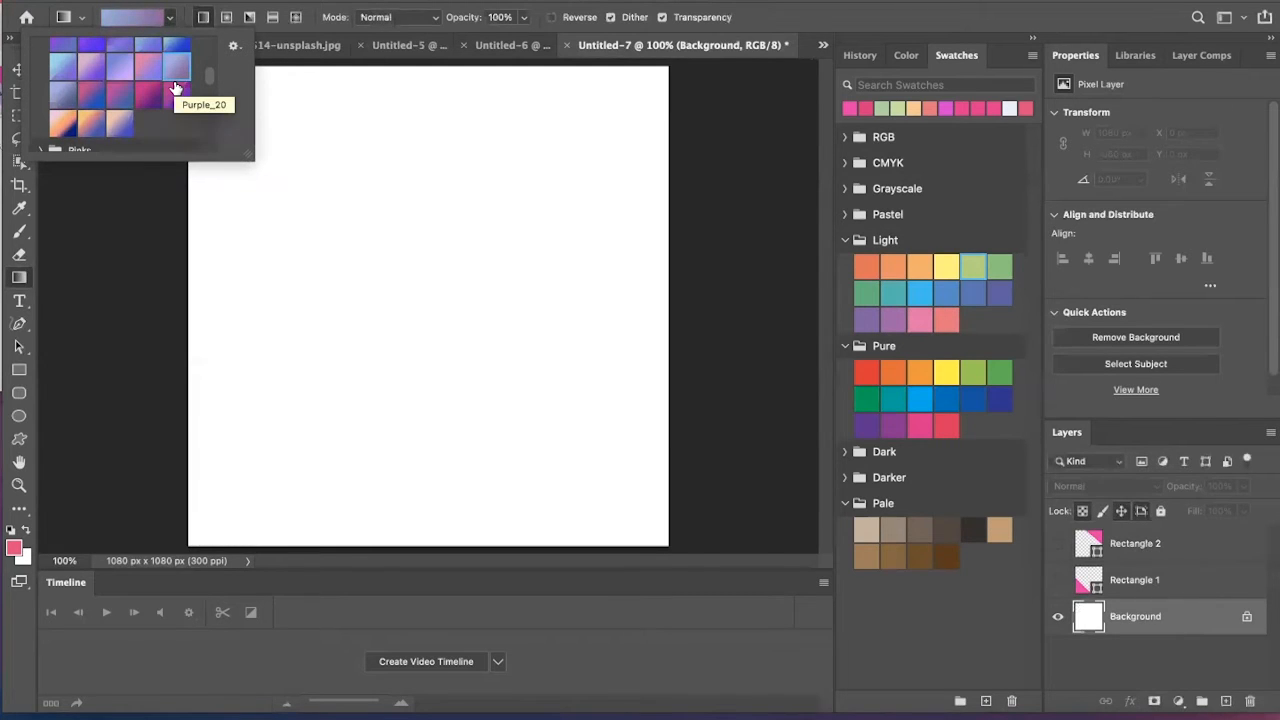
scroll(144, 80, up, 10)
scroll(144, 80, down, 9)
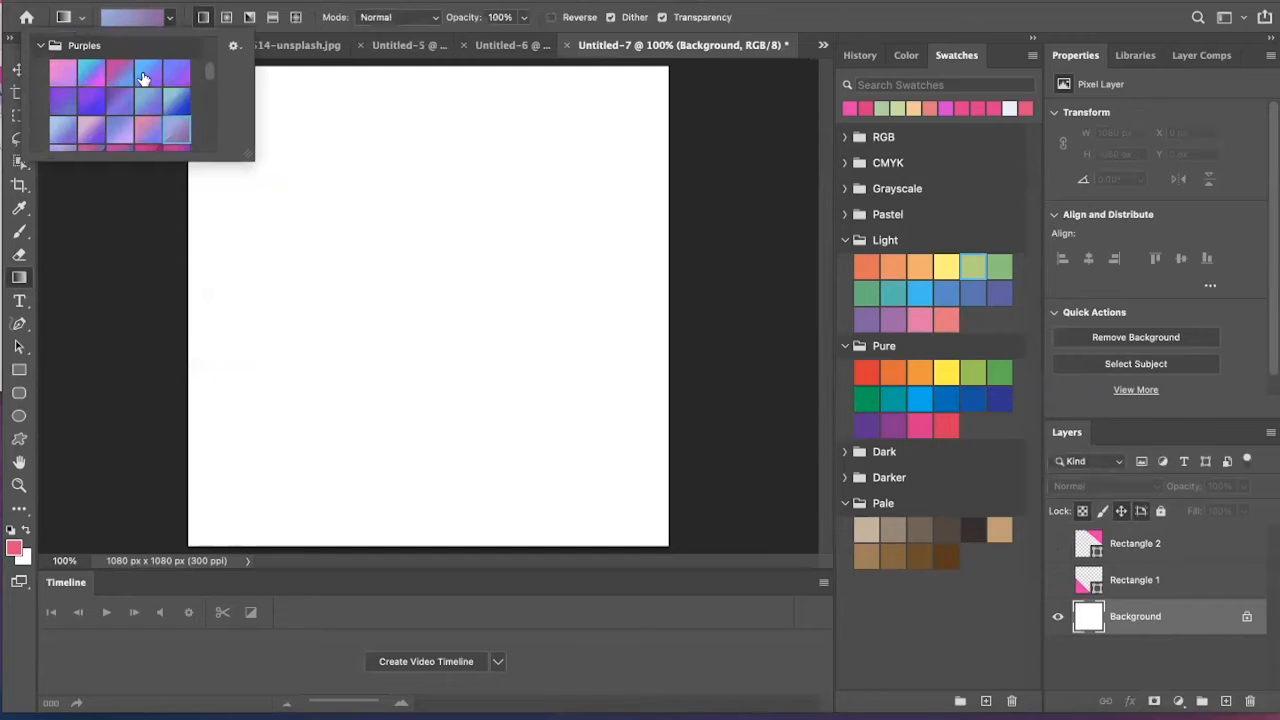
scroll(143, 79, down, 1)
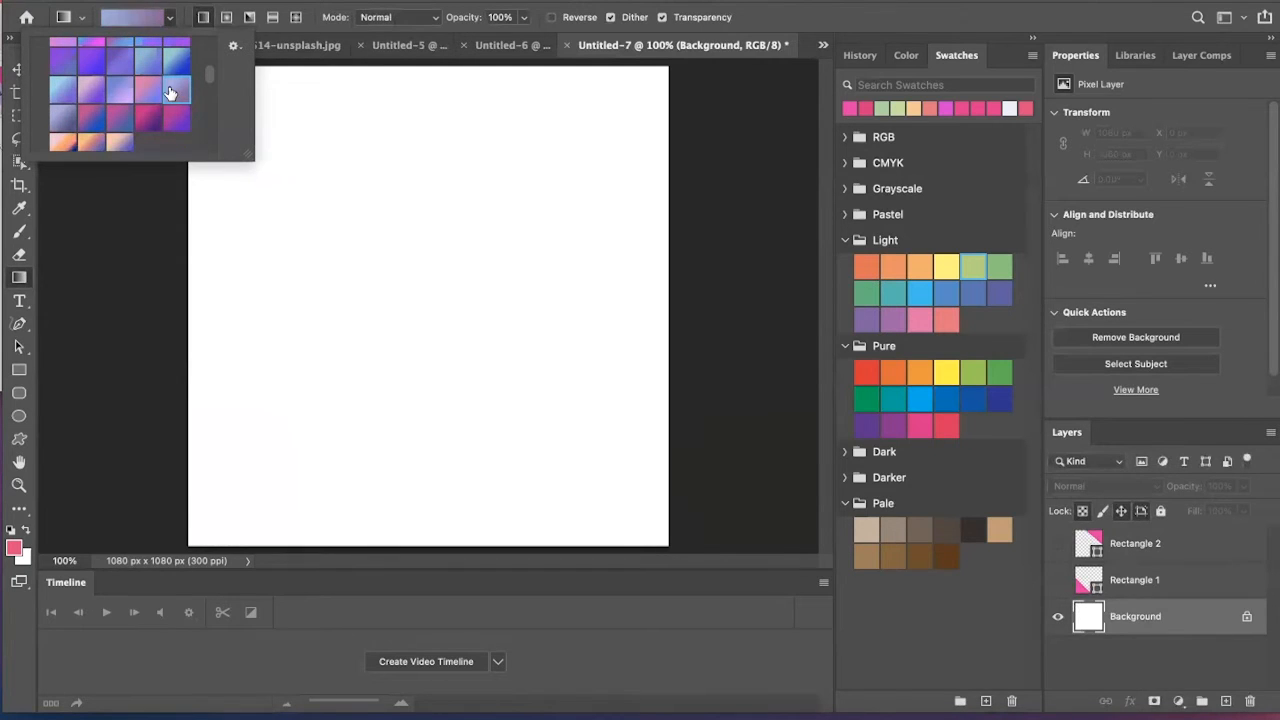
double_click(170, 93)
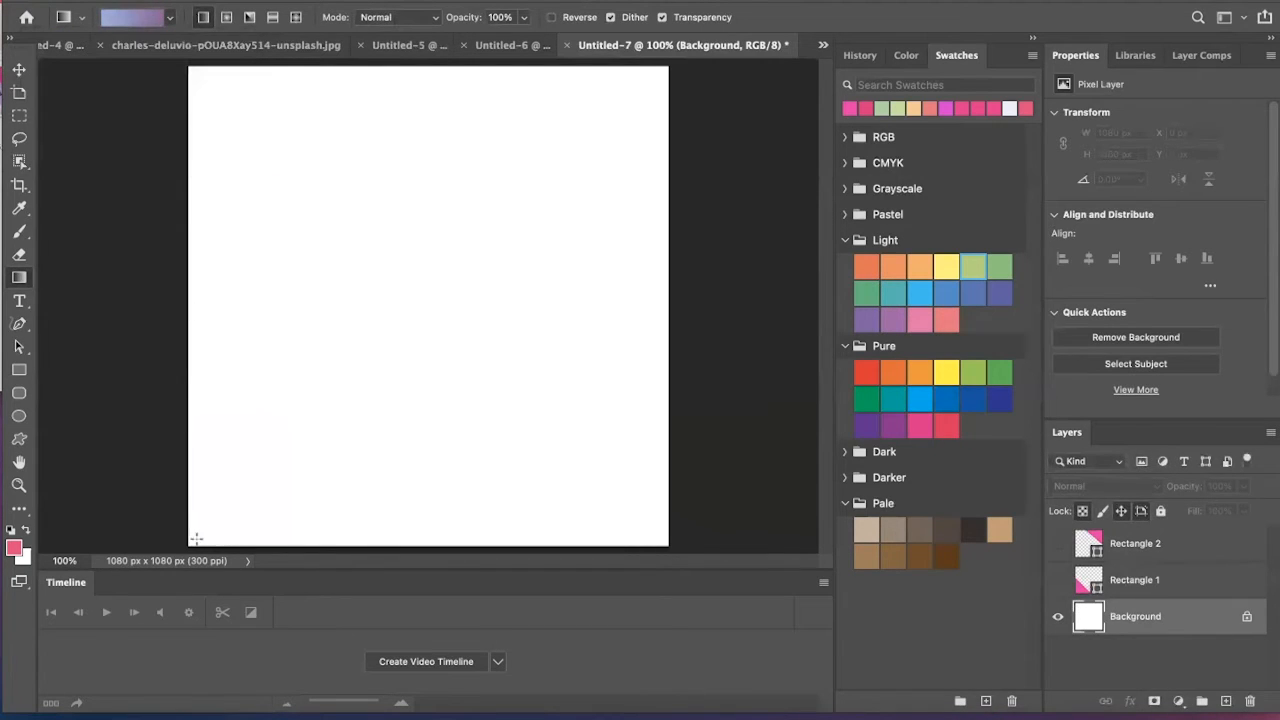
drag(191, 532, 663, 72)
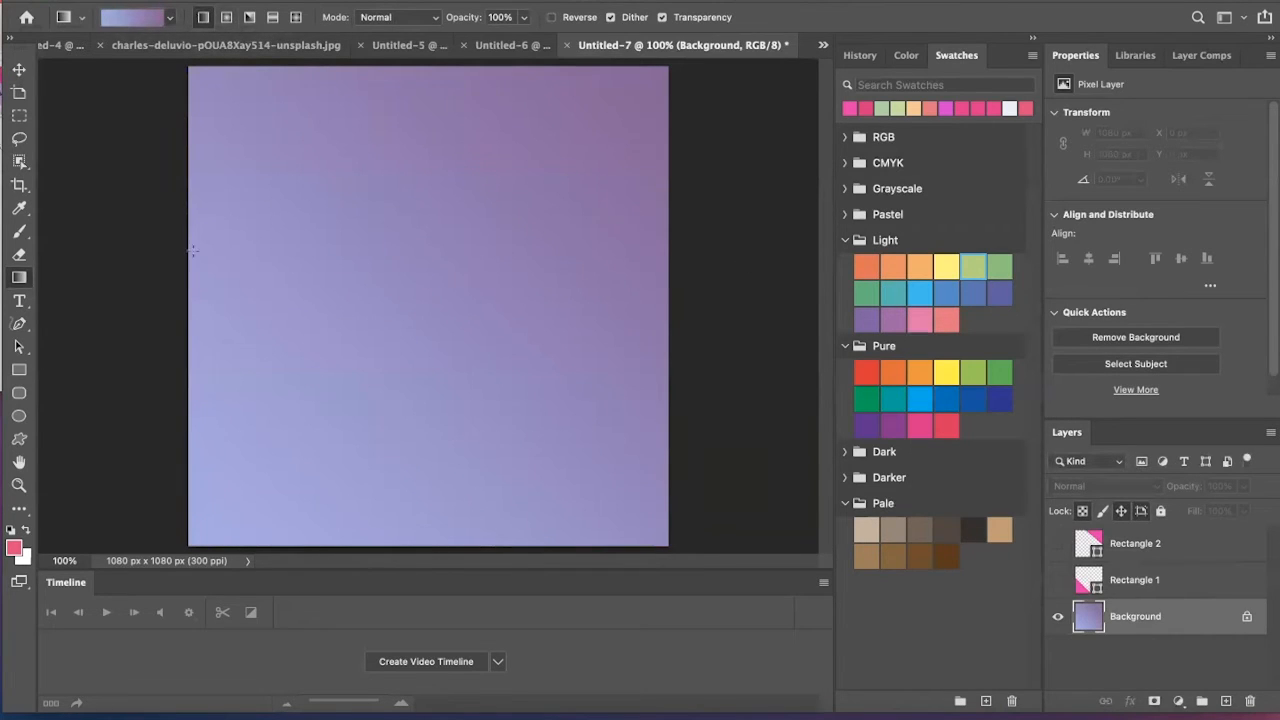
Open the current gradient for editing and move its light-blue color stop to 10%
click(137, 21)
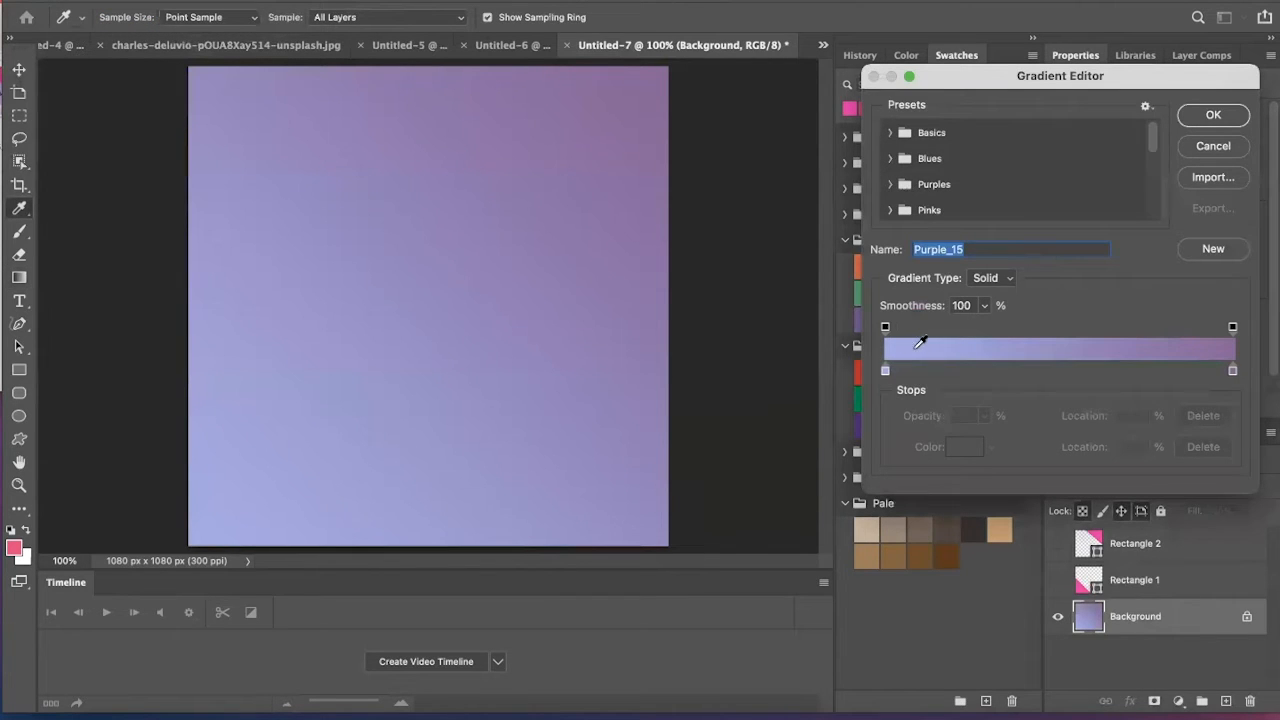
drag(884, 370, 921, 369)
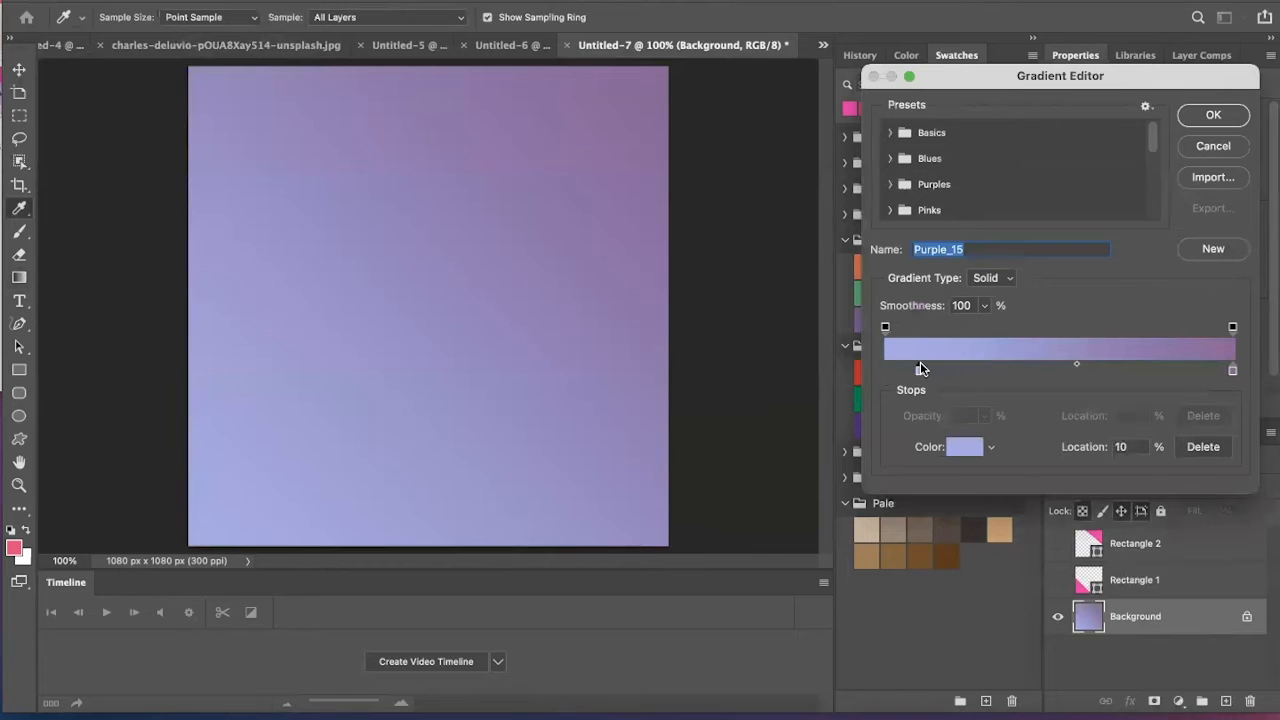
click(966, 448)
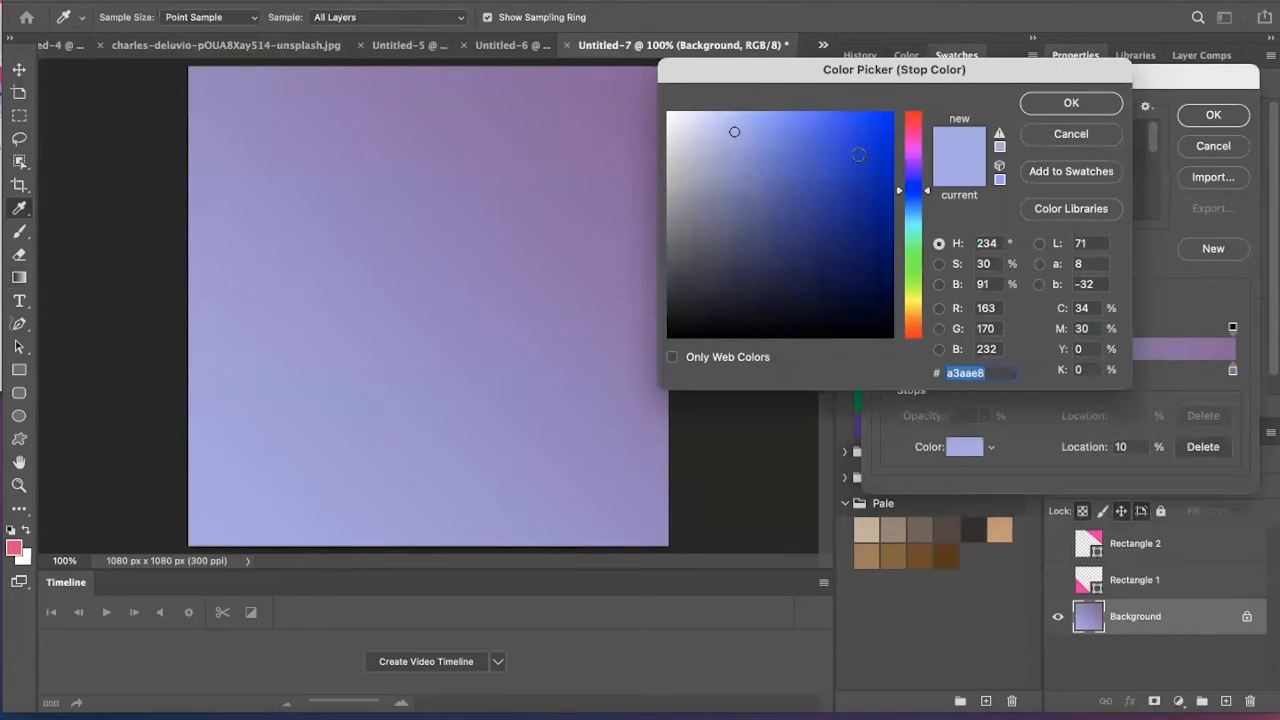
mouse_move(715, 146)
mouse_down()
mouse_move(709, 134)
mouse_move(725, 125)
mouse_move(729, 163)
mouse_move(723, 149)
mouse_move(743, 125)
mouse_up()
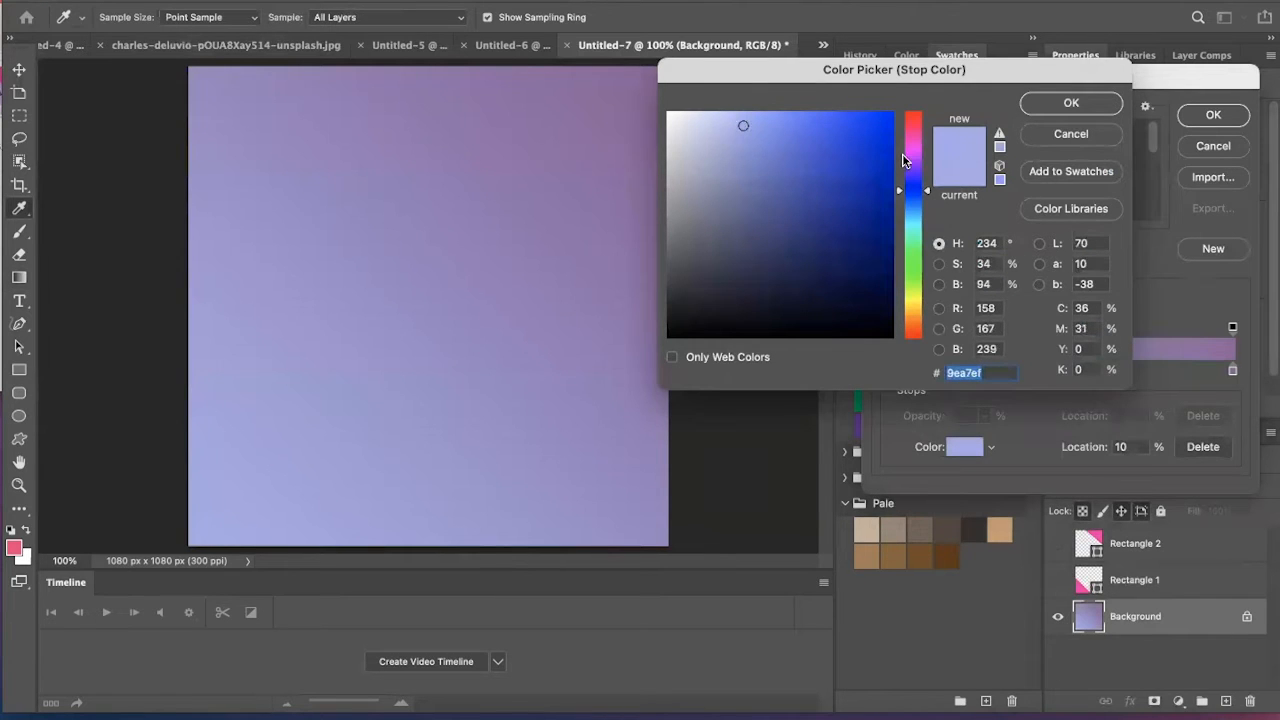
click(1068, 139)
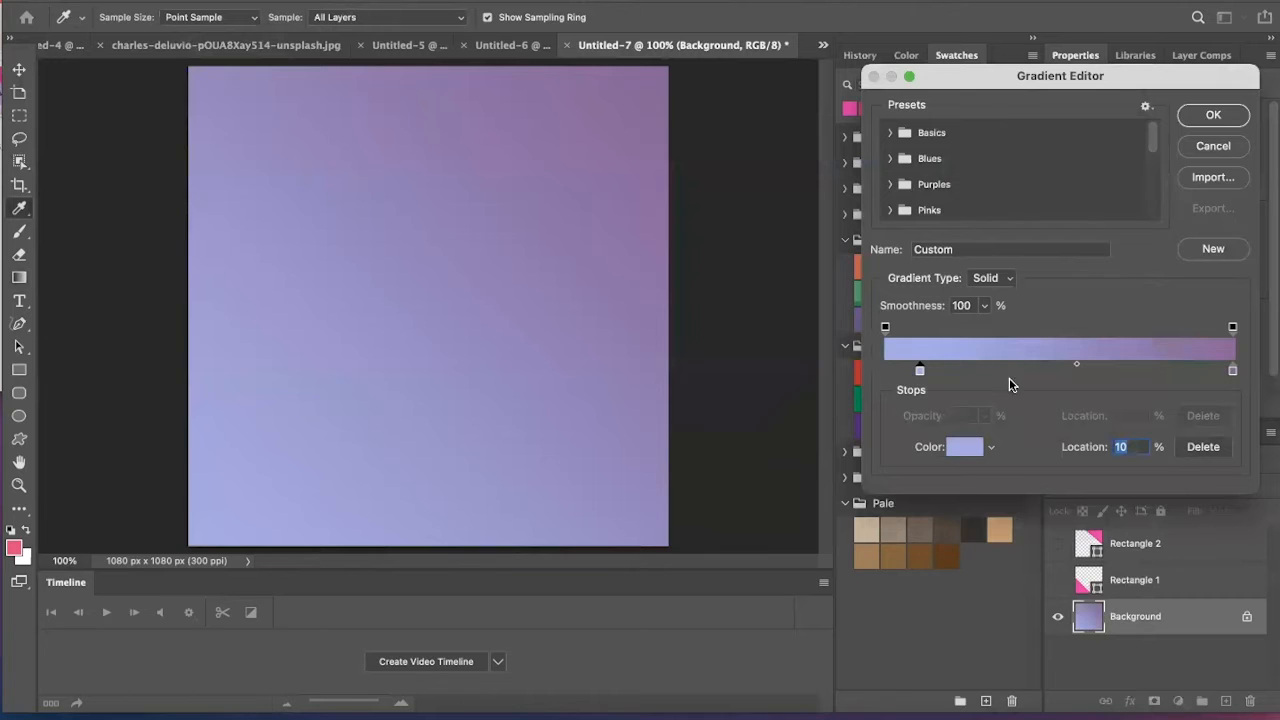
Set the gradient's purple stop to 82% and its light-blue stop to 27%, and accept the edited gradient
drag(1229, 371, 1172, 371)
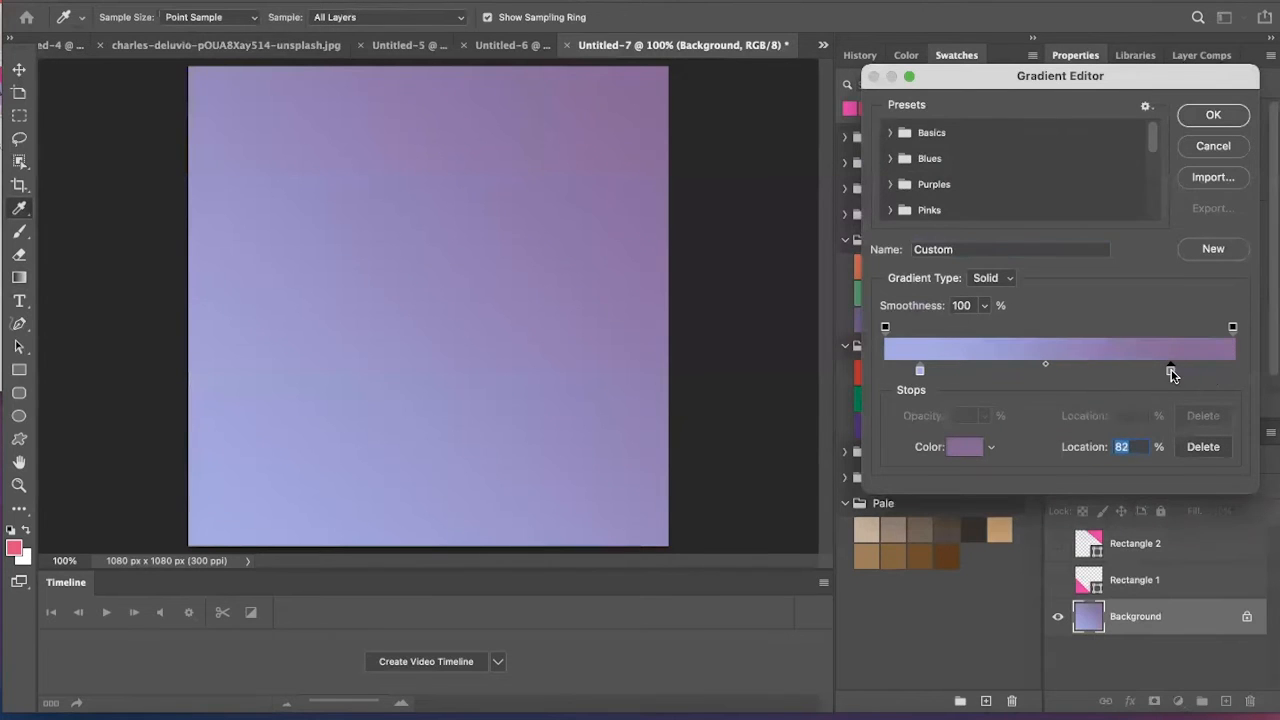
drag(920, 372, 979, 371)
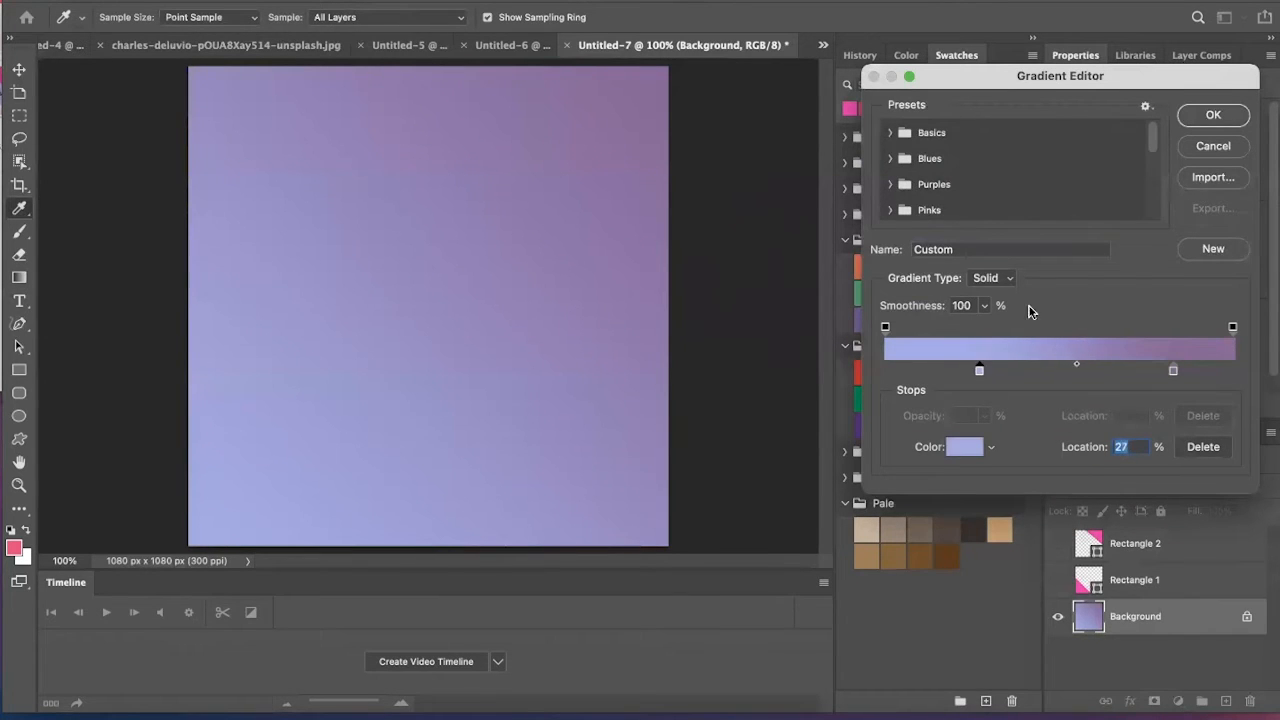
click(1213, 115)
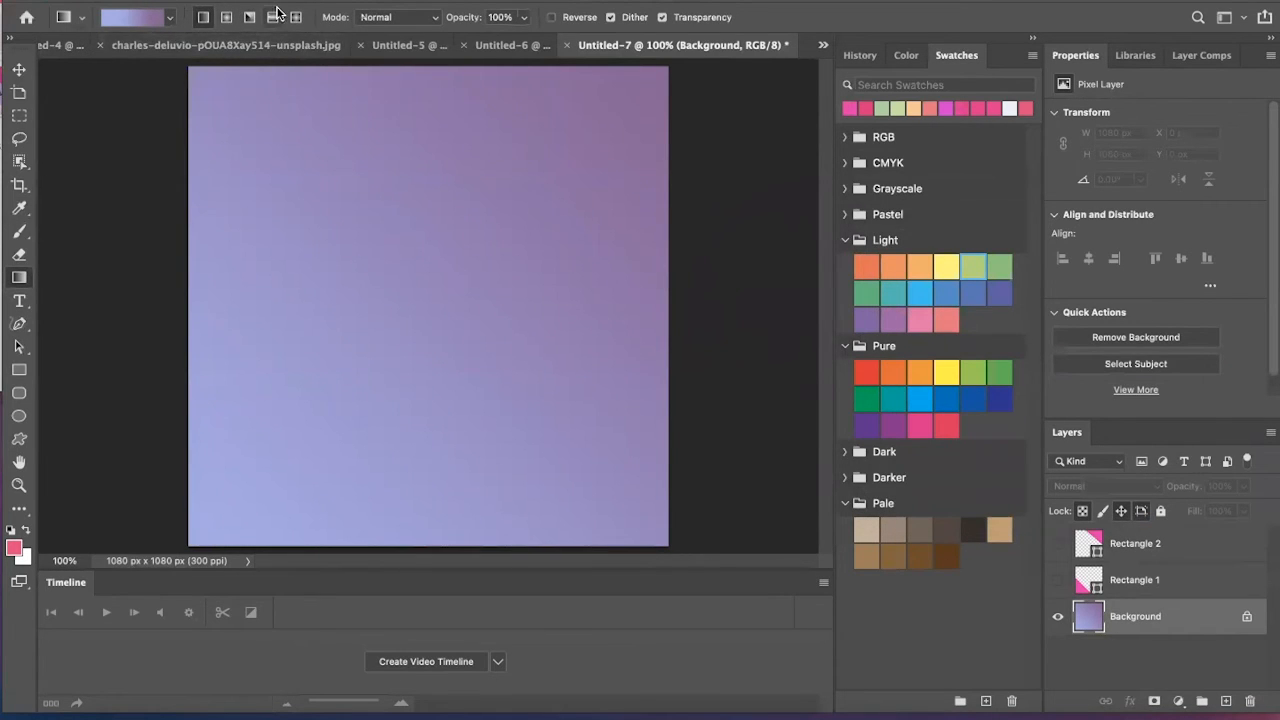
Refill the Background layer with the edited gradient in a non-linear style, light blue toward the upper-right and darker purple in the lower-left corner
click(226, 17)
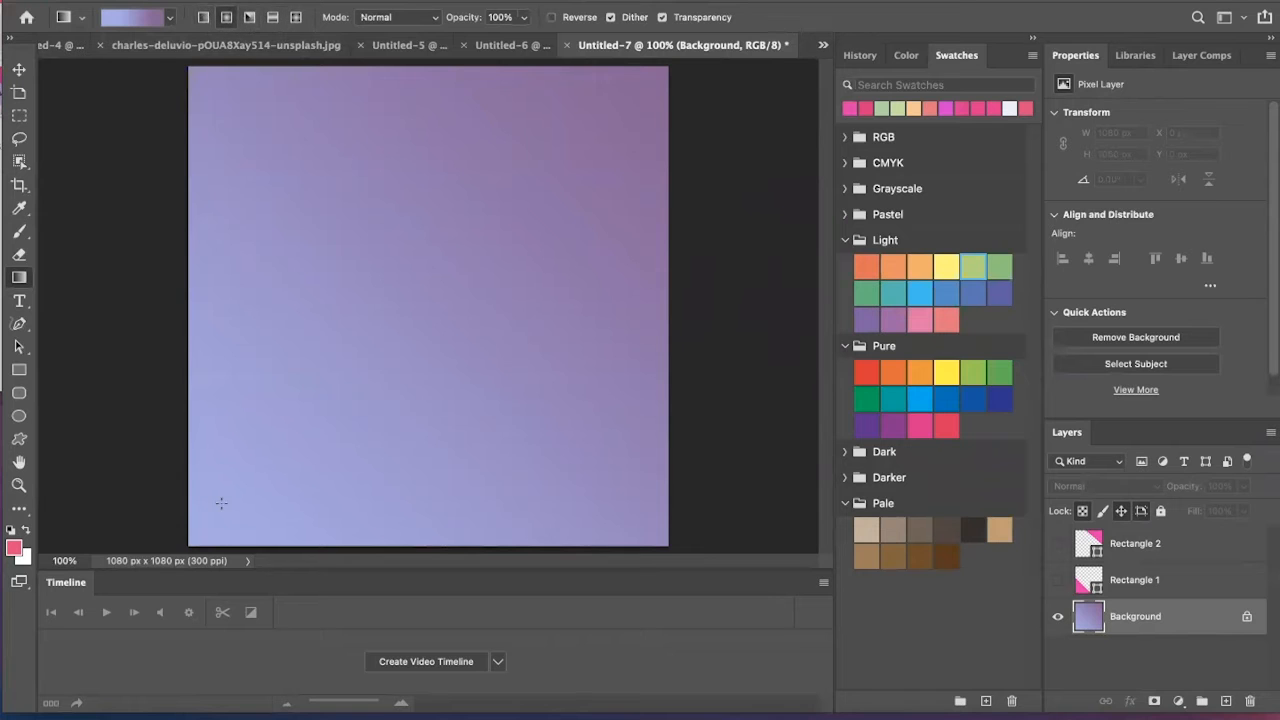
drag(207, 529, 40, 580)
click(272, 17)
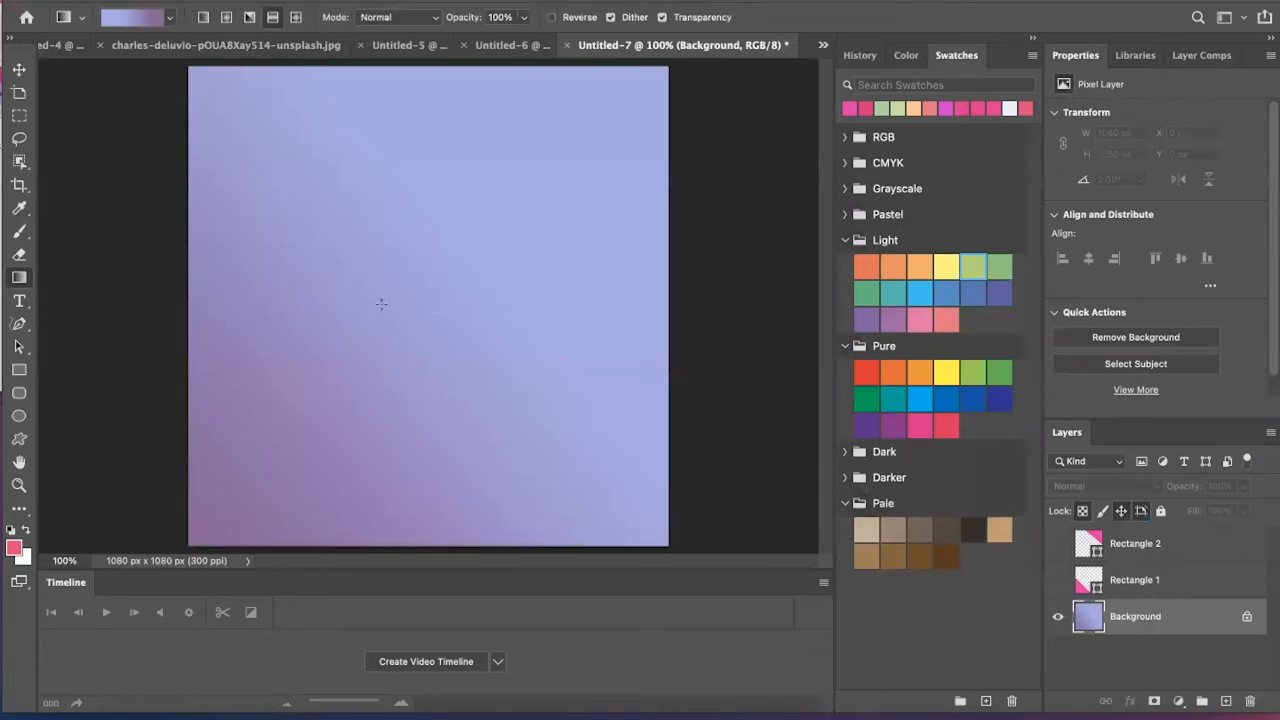
drag(380, 303, 262, 436)
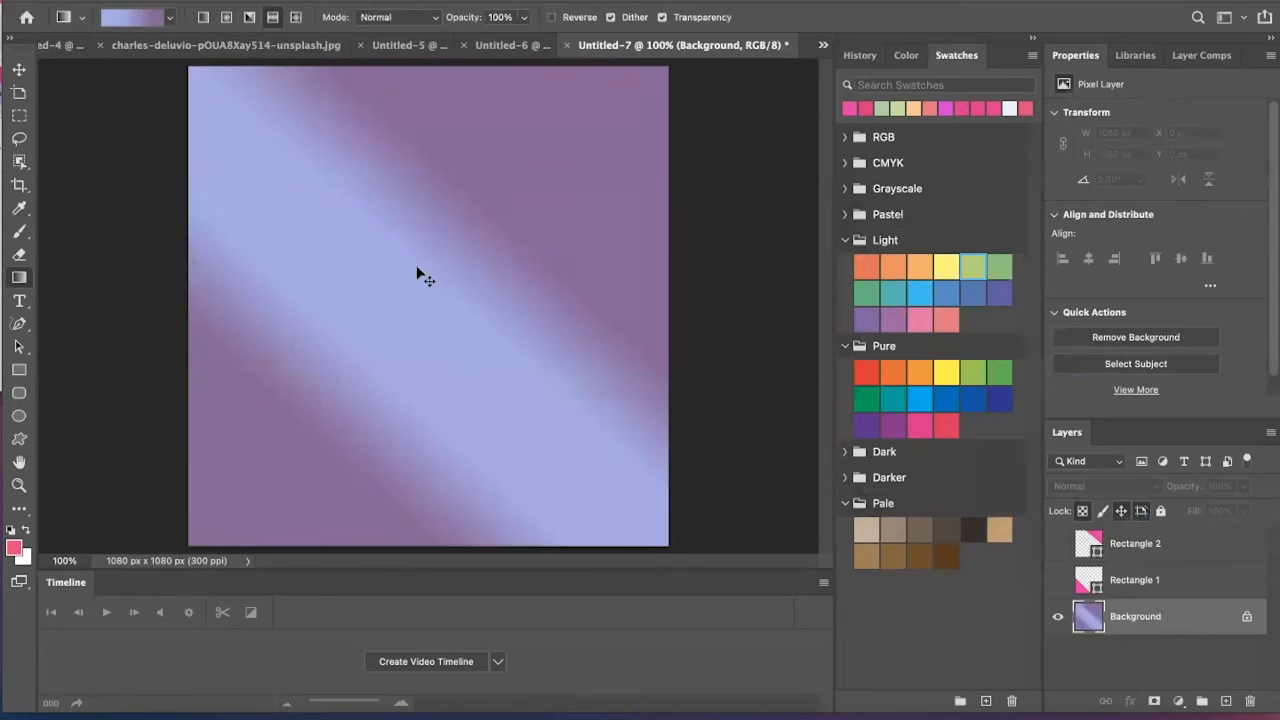
drag(420, 274, 425, 265)
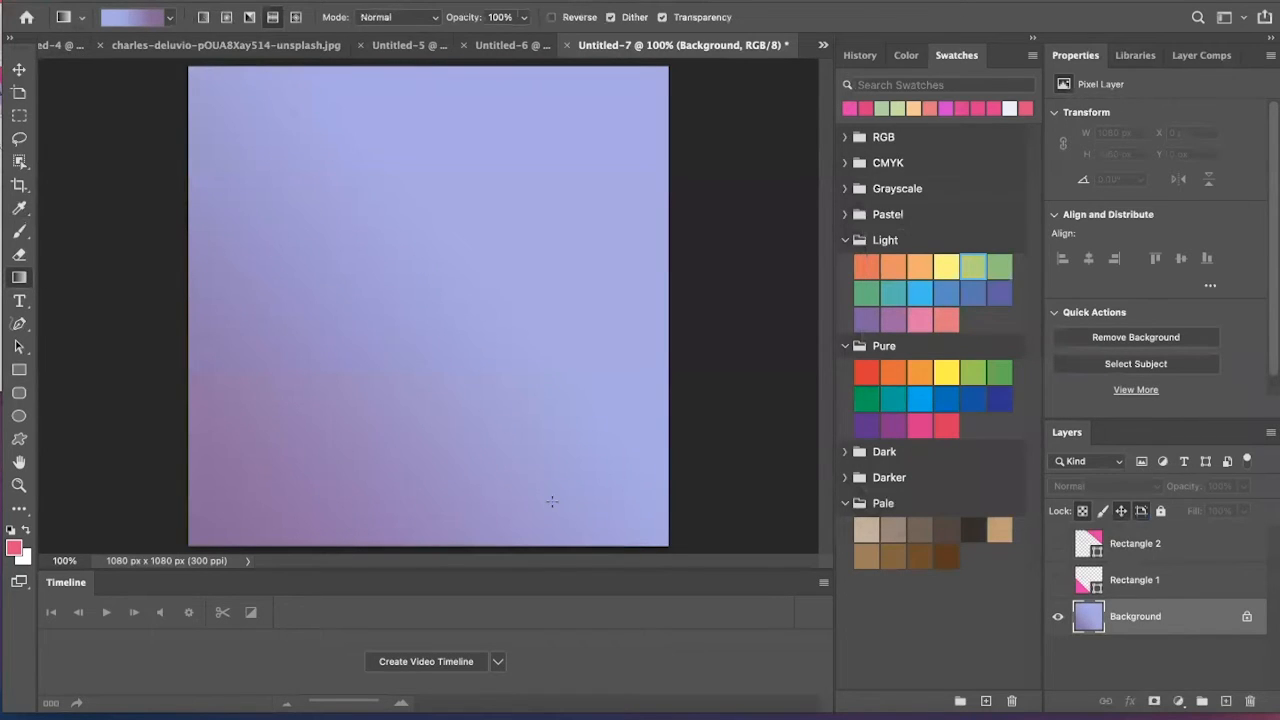
Show both rectangle layers and apply a brushed paint-texture filter to the Rectangle 2 layer, rasterizing the shape
click(1057, 581)
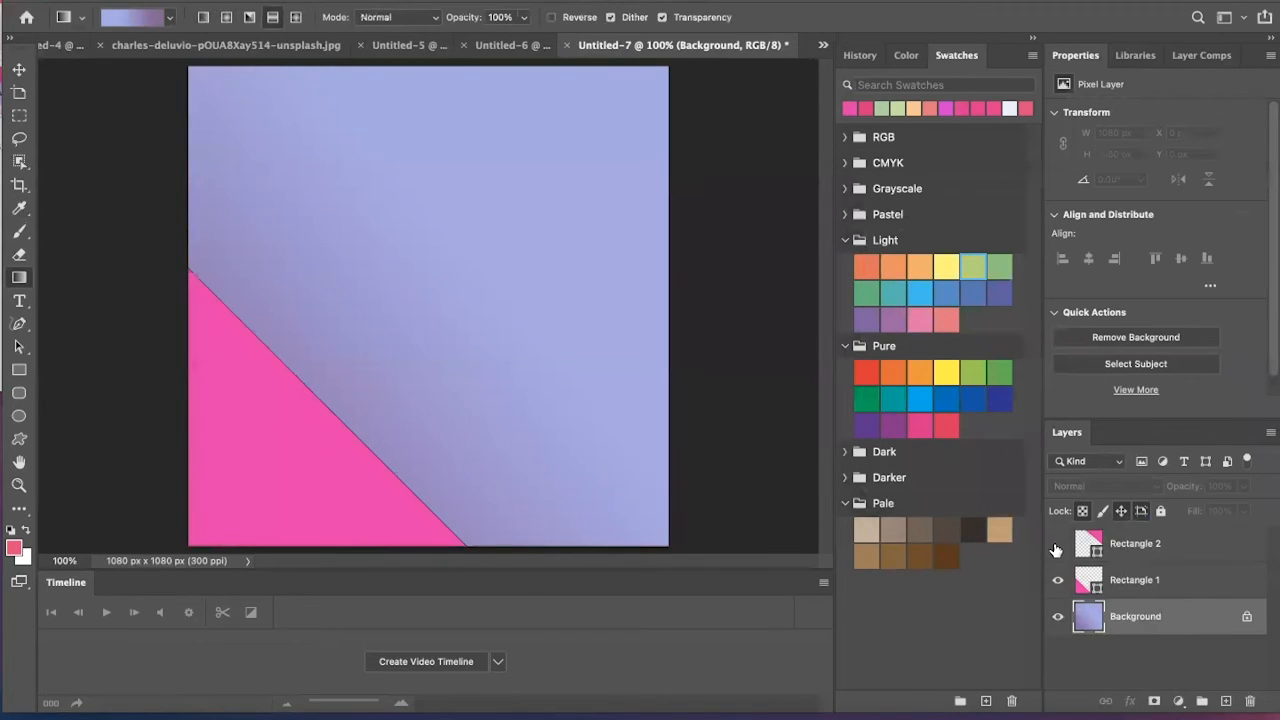
click(1058, 543)
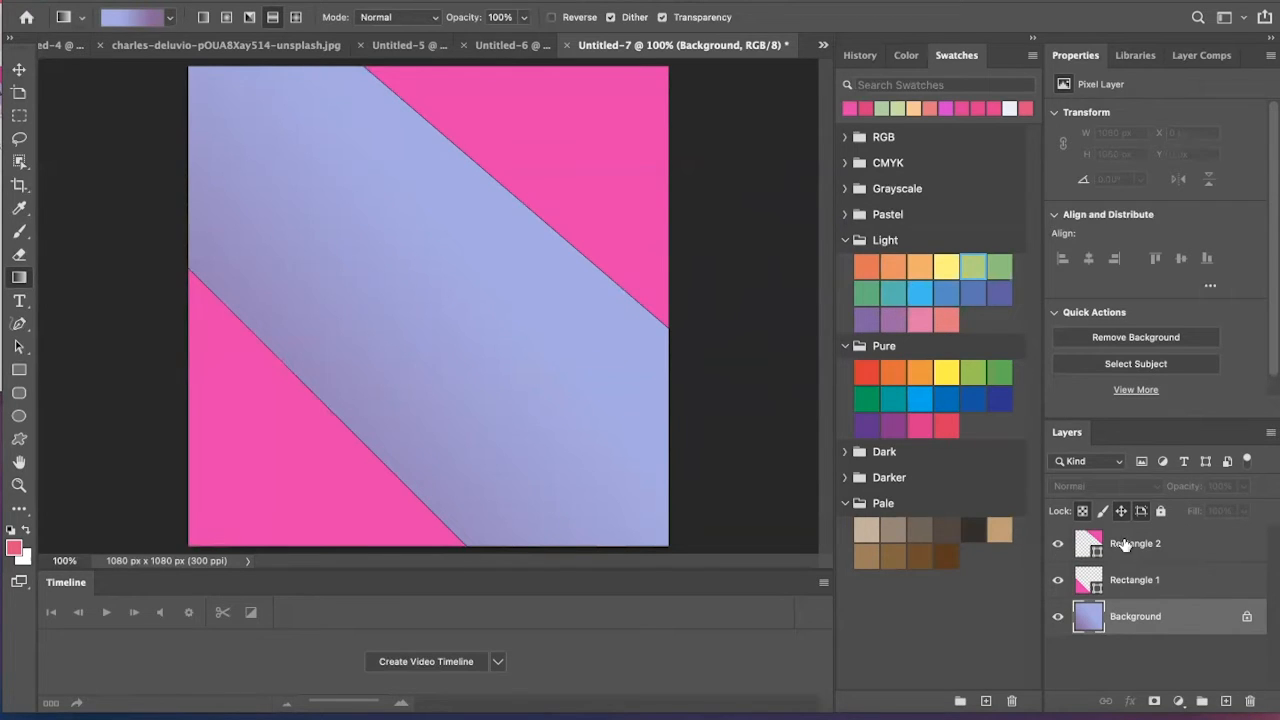
click(1193, 547)
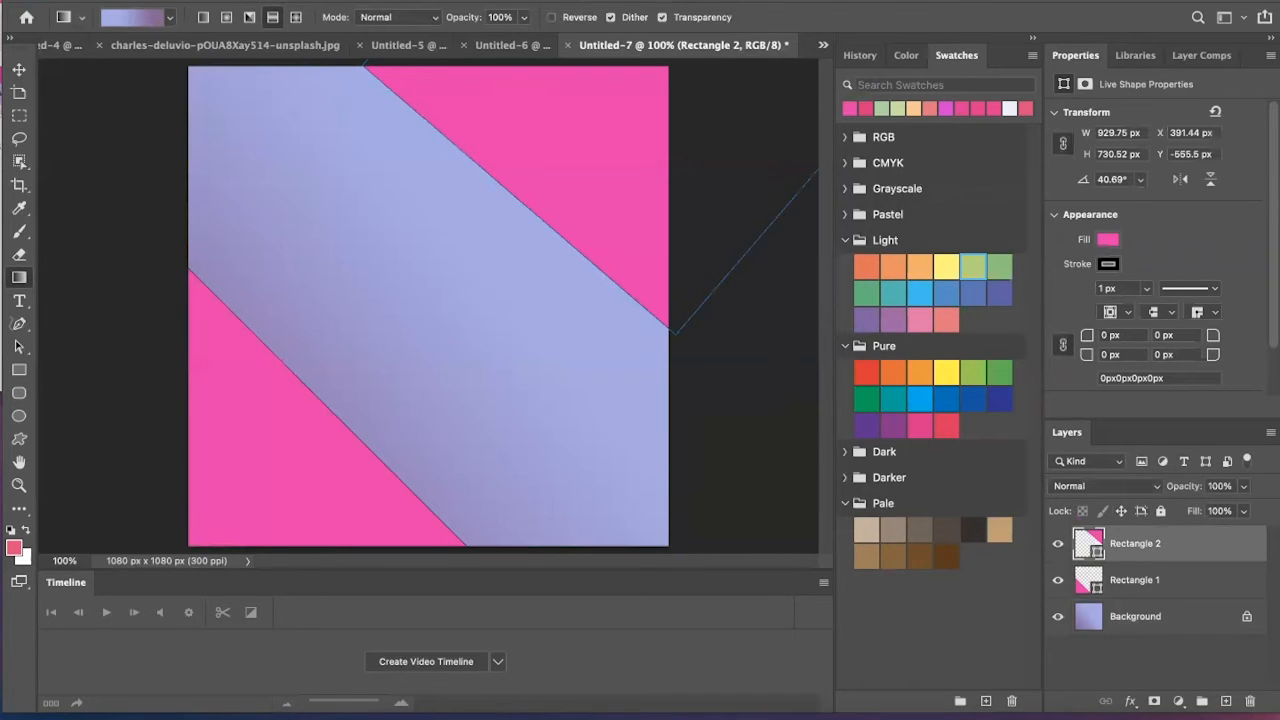
click(412, 1)
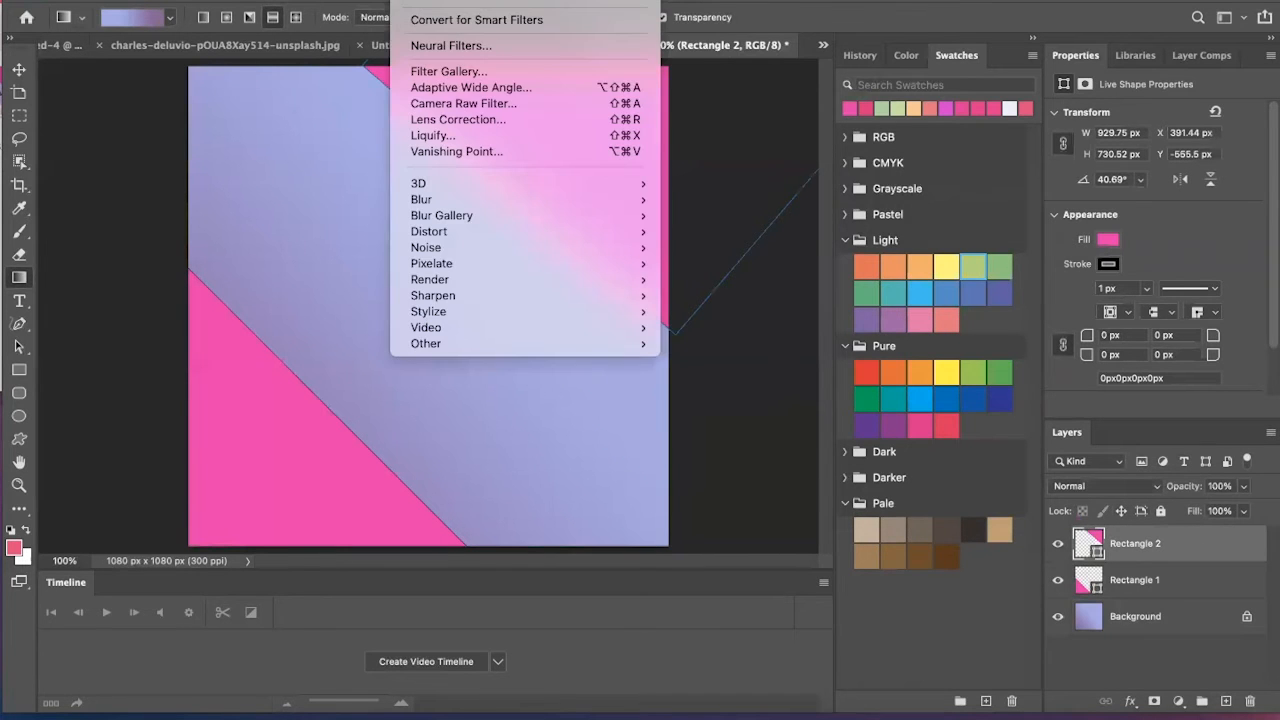
click(425, 1)
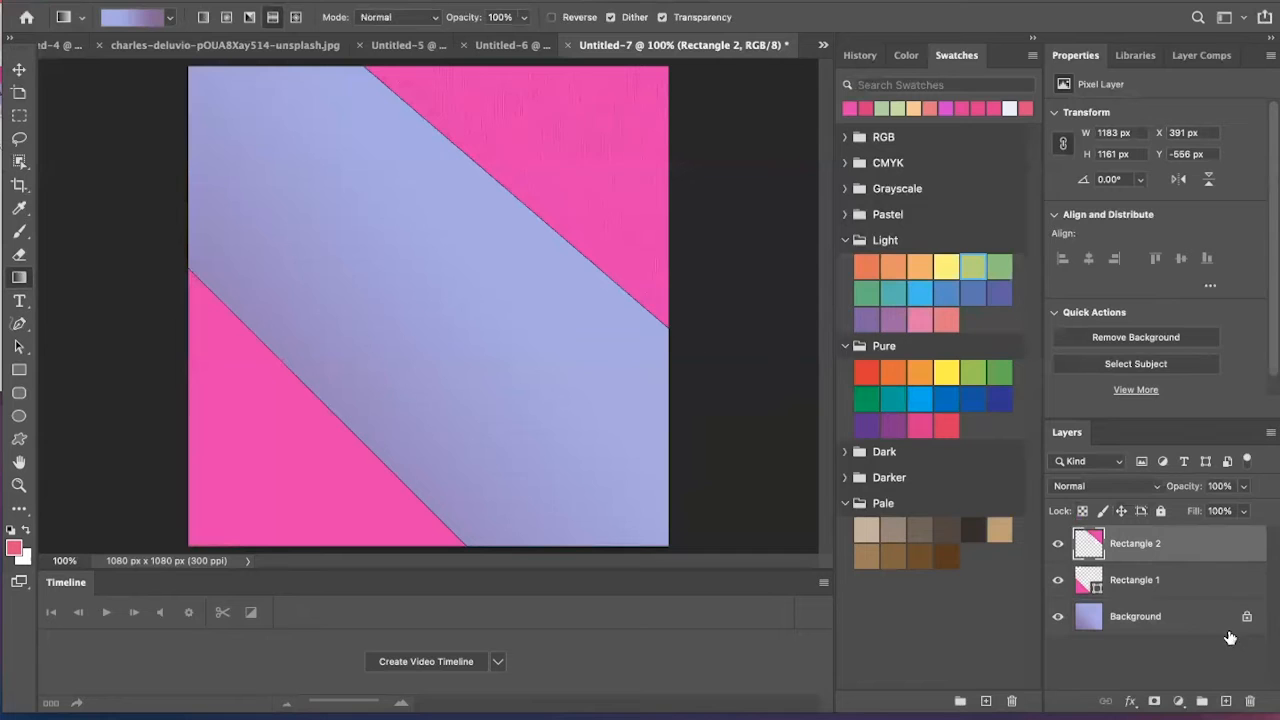
Apply the same brushed paint-texture filter to the Rectangle 1 layer, rasterizing the shape
click(1190, 591)
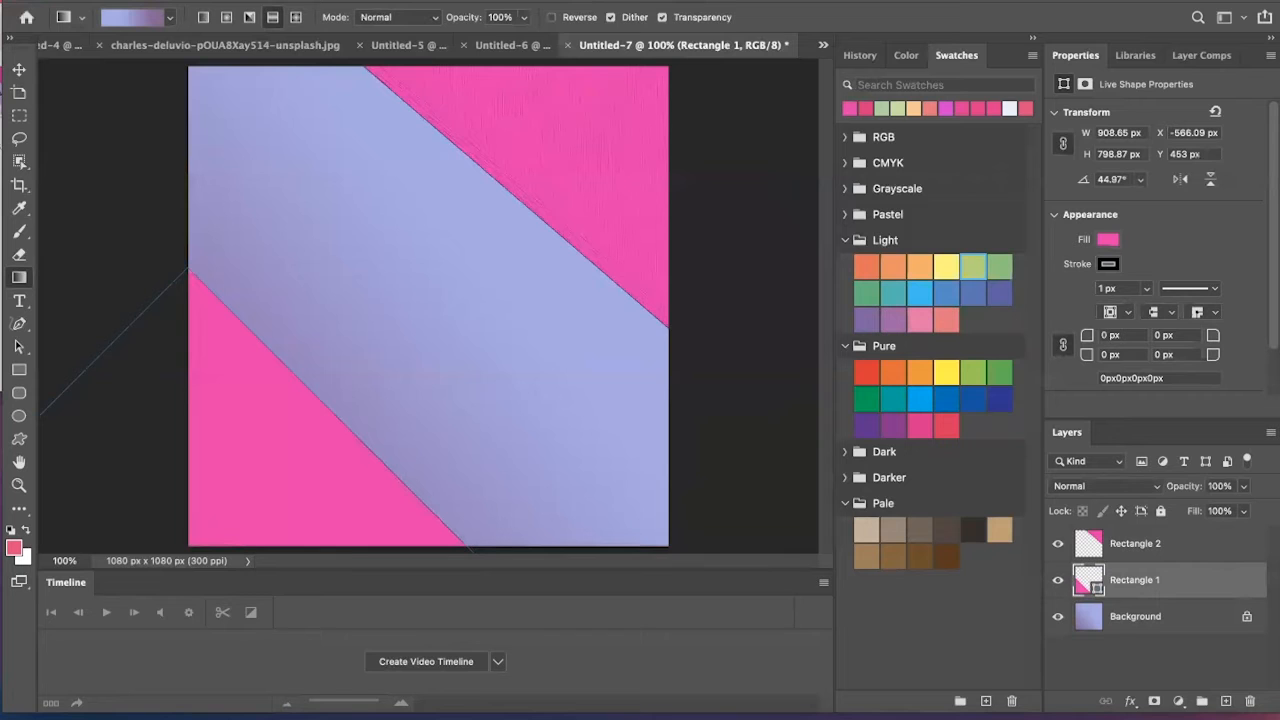
click(420, 1)
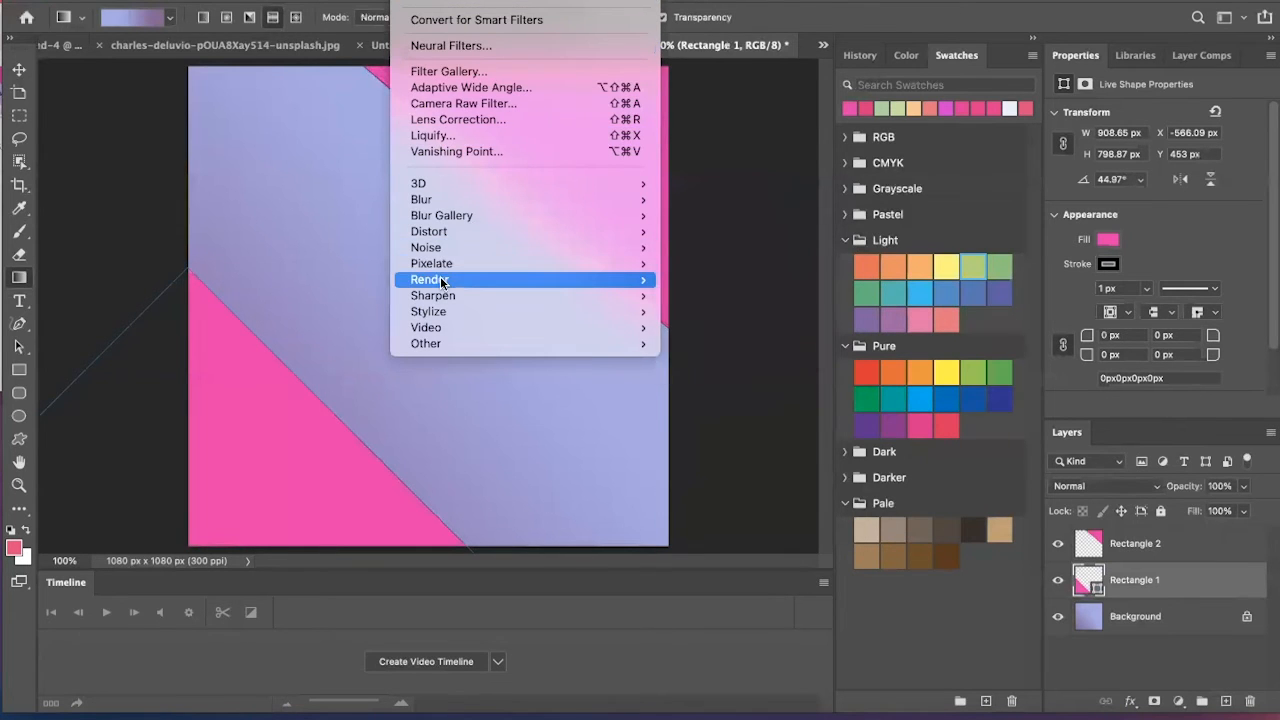
mouse_move(442, 298)
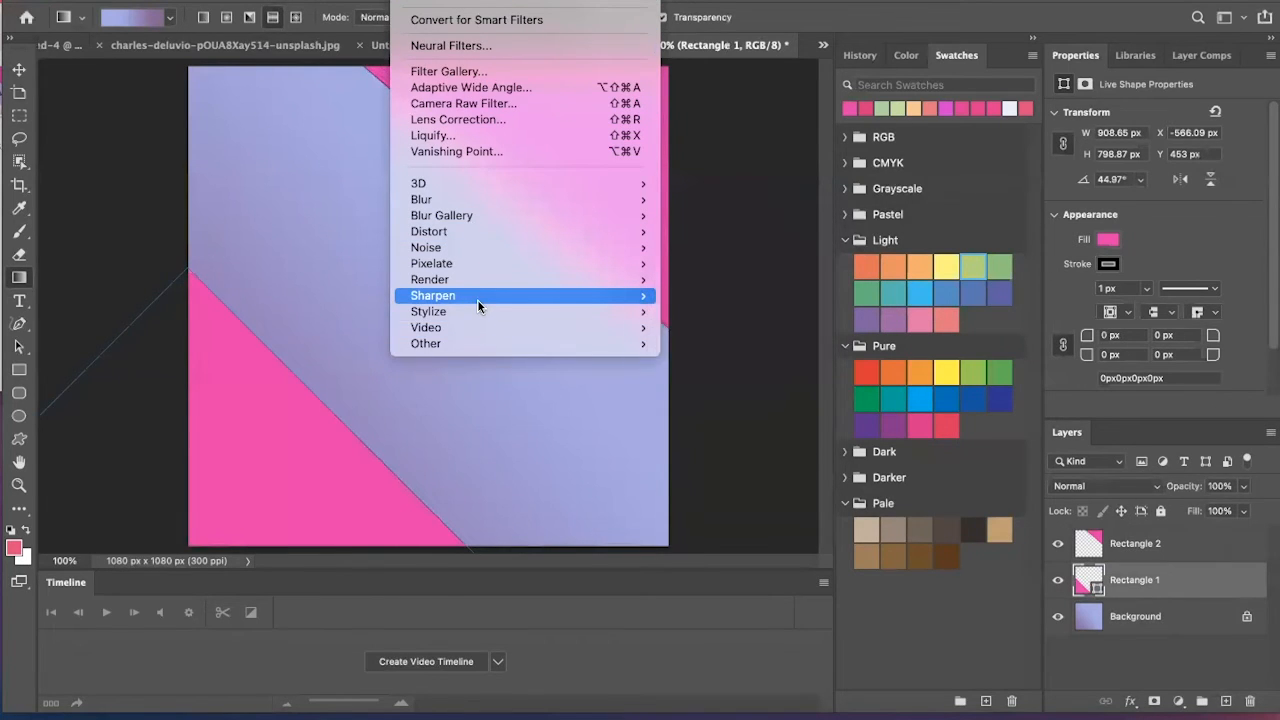
mouse_move(476, 283)
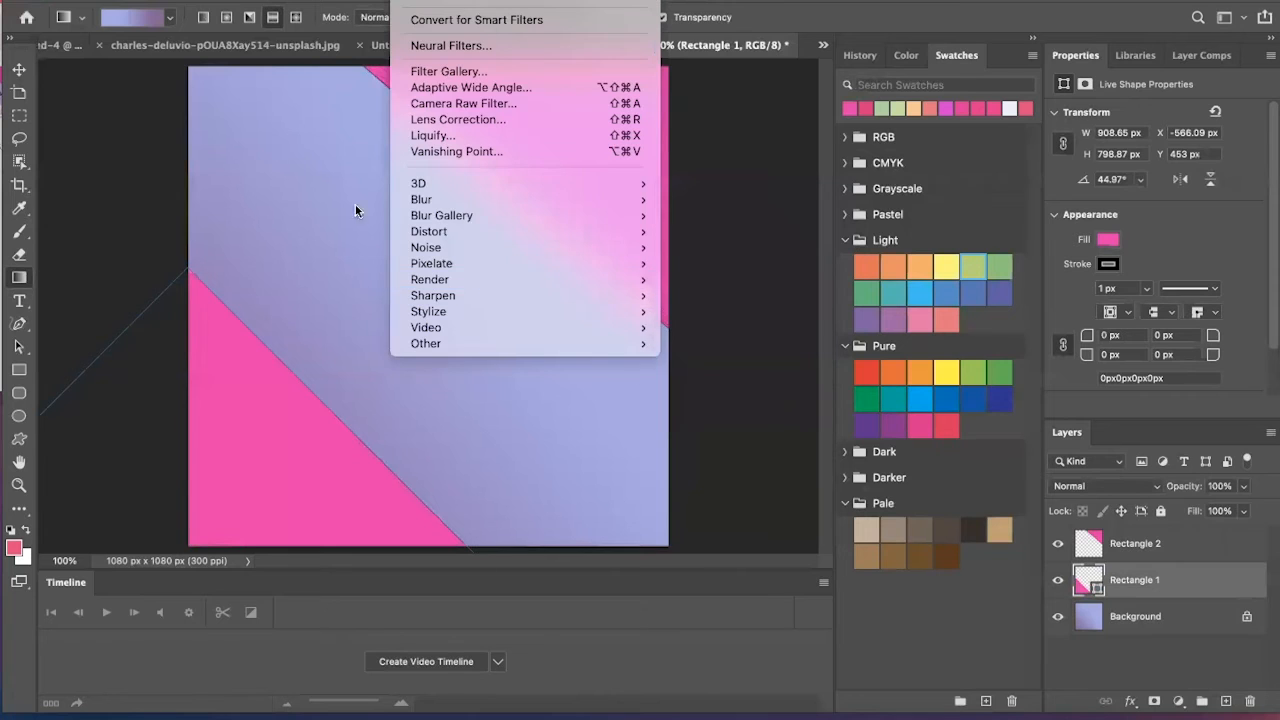
click(426, 1)
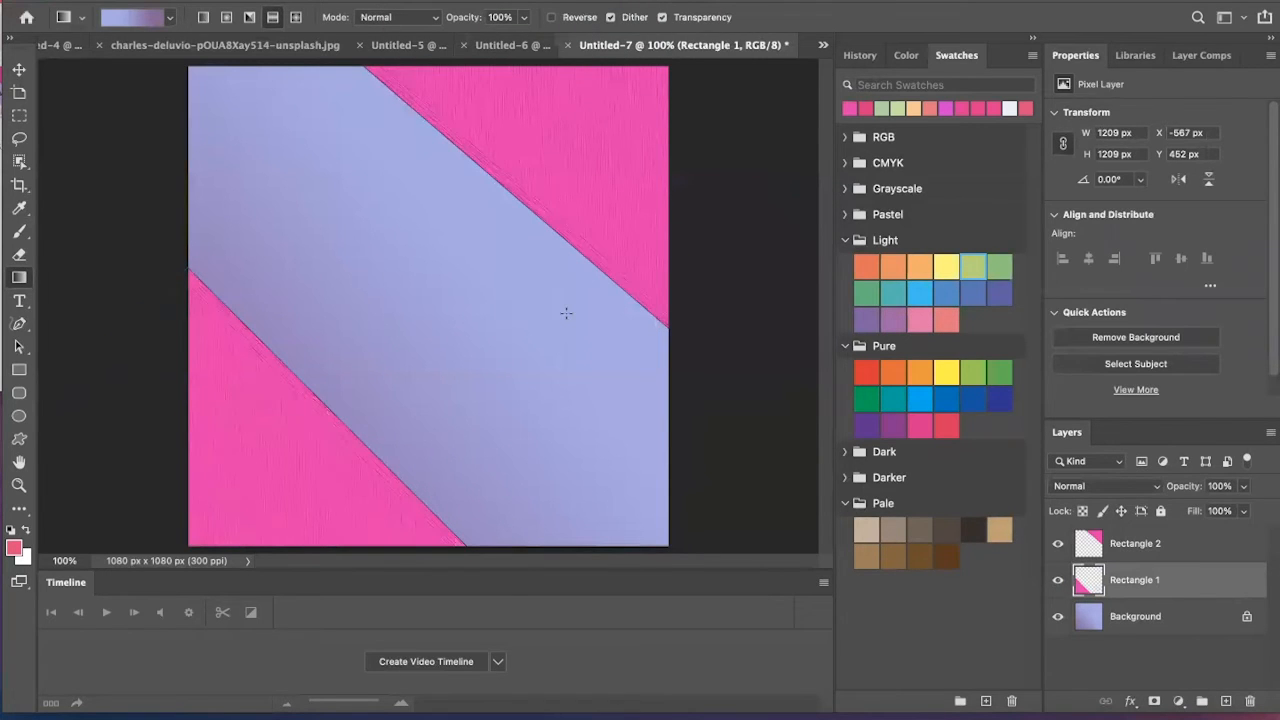
Apply the same paint-texture filter to the Background layer
click(1165, 617)
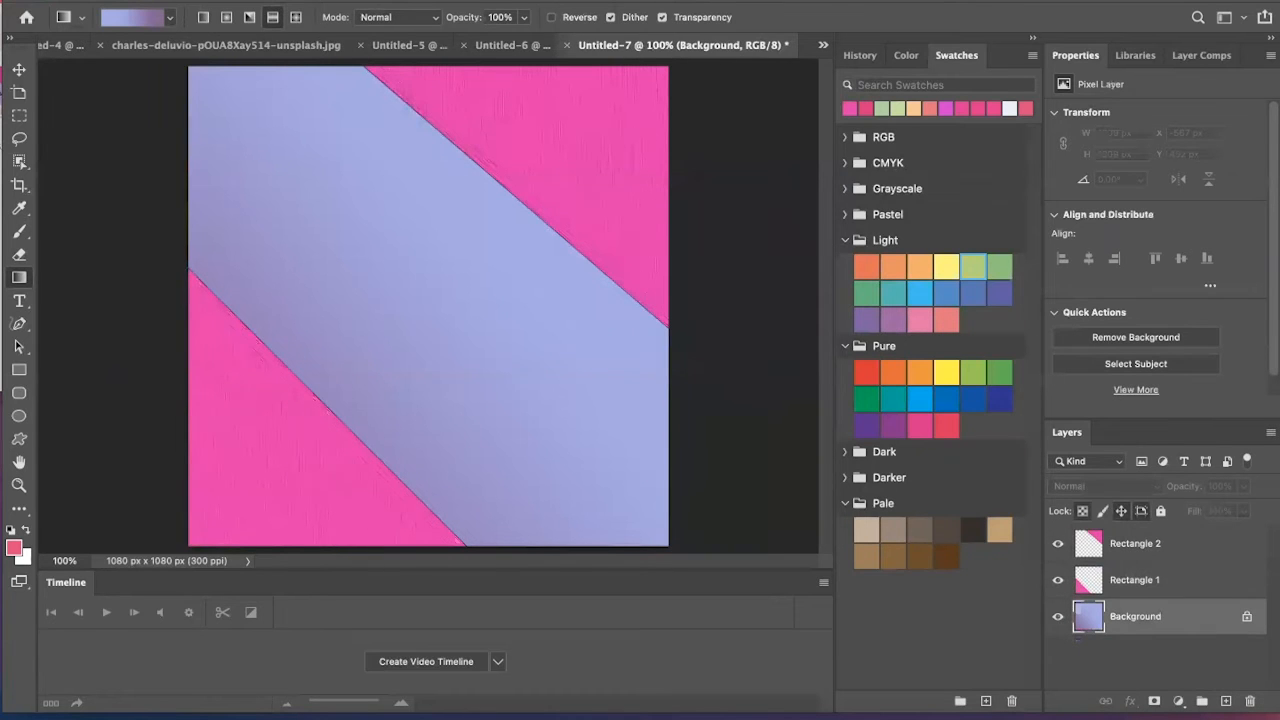
click(430, 1)
click(433, 1)
Look through the open pug photo, the Untitled-5 animation example, the Untitled-4 pug cutout and the Untitled-3 textured background
click(248, 47)
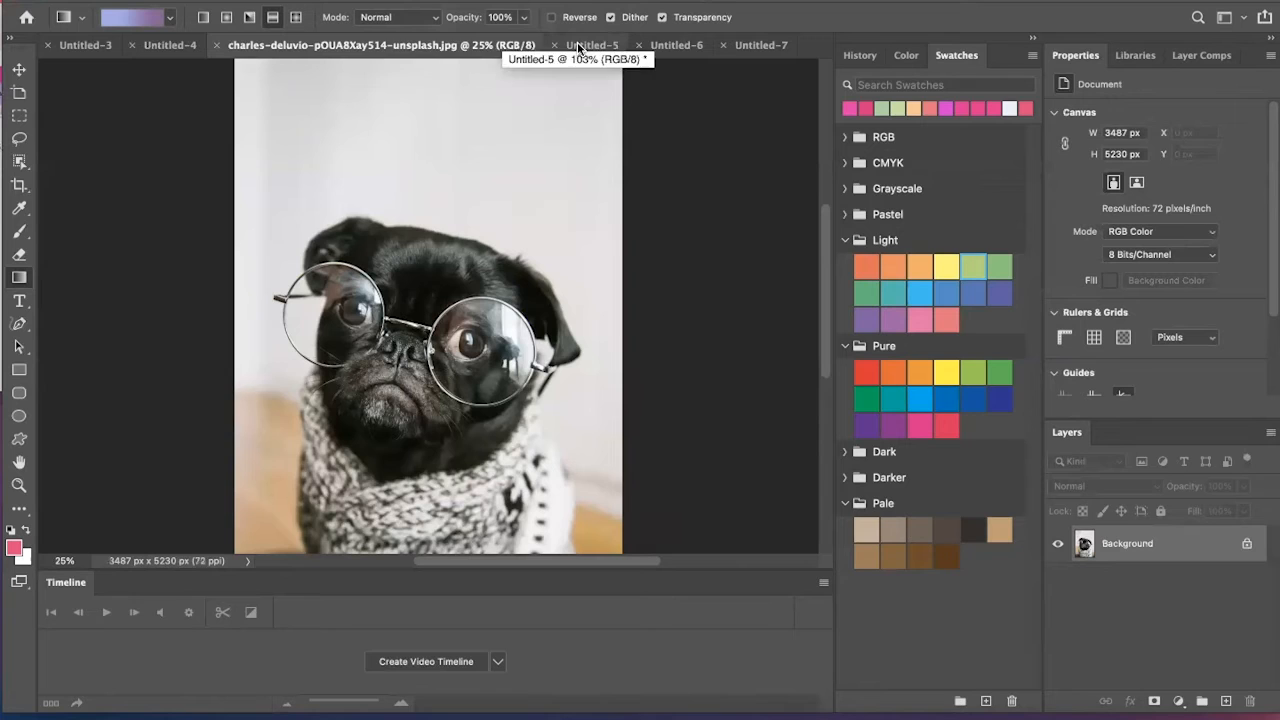
click(272, 17)
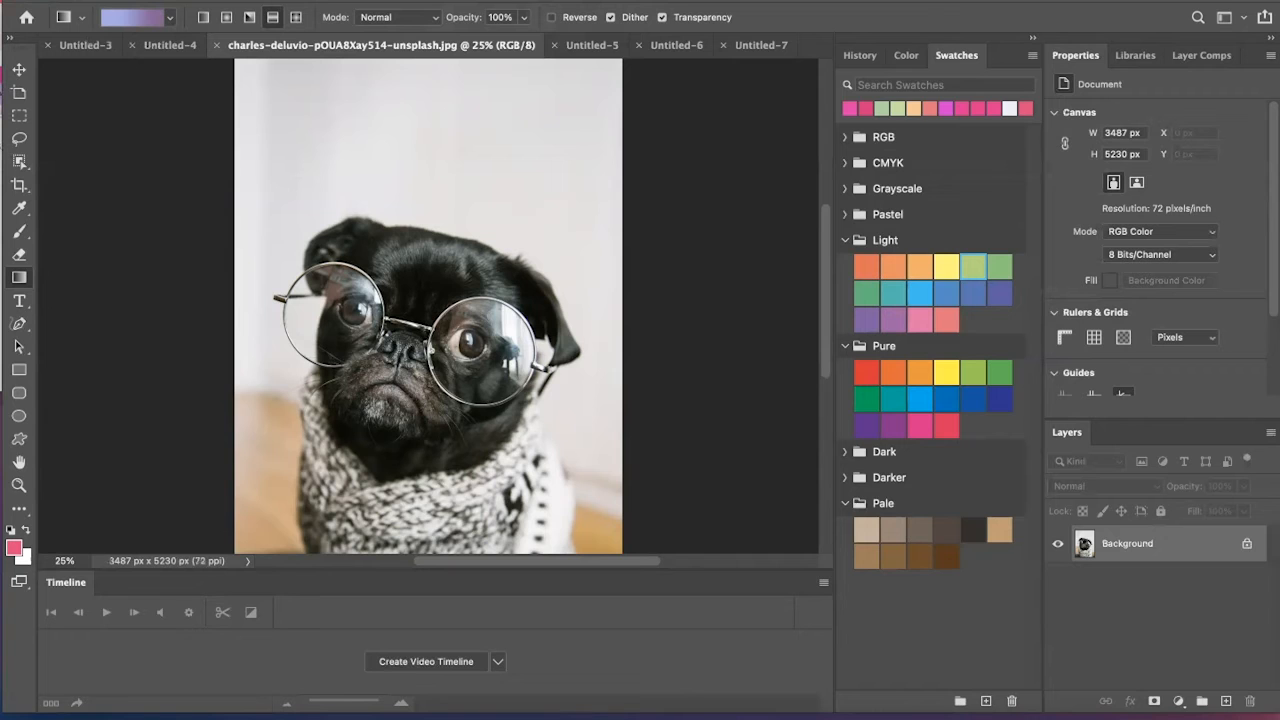
click(584, 50)
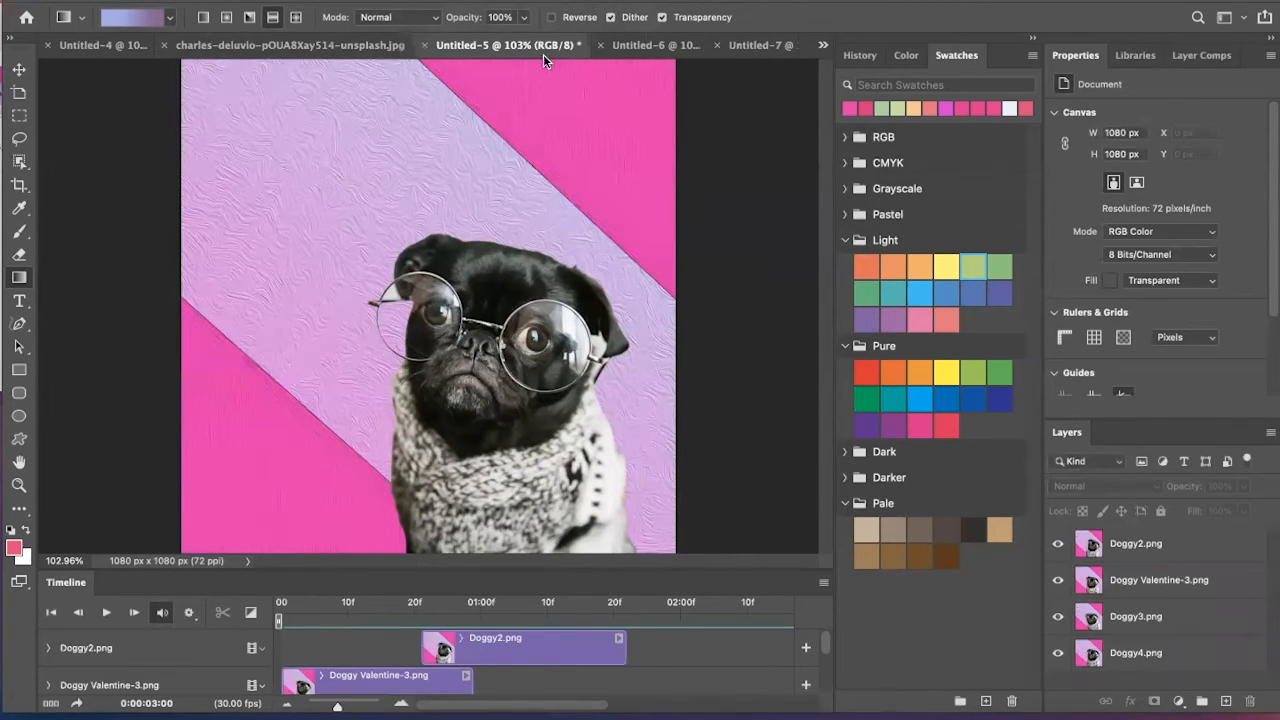
click(112, 52)
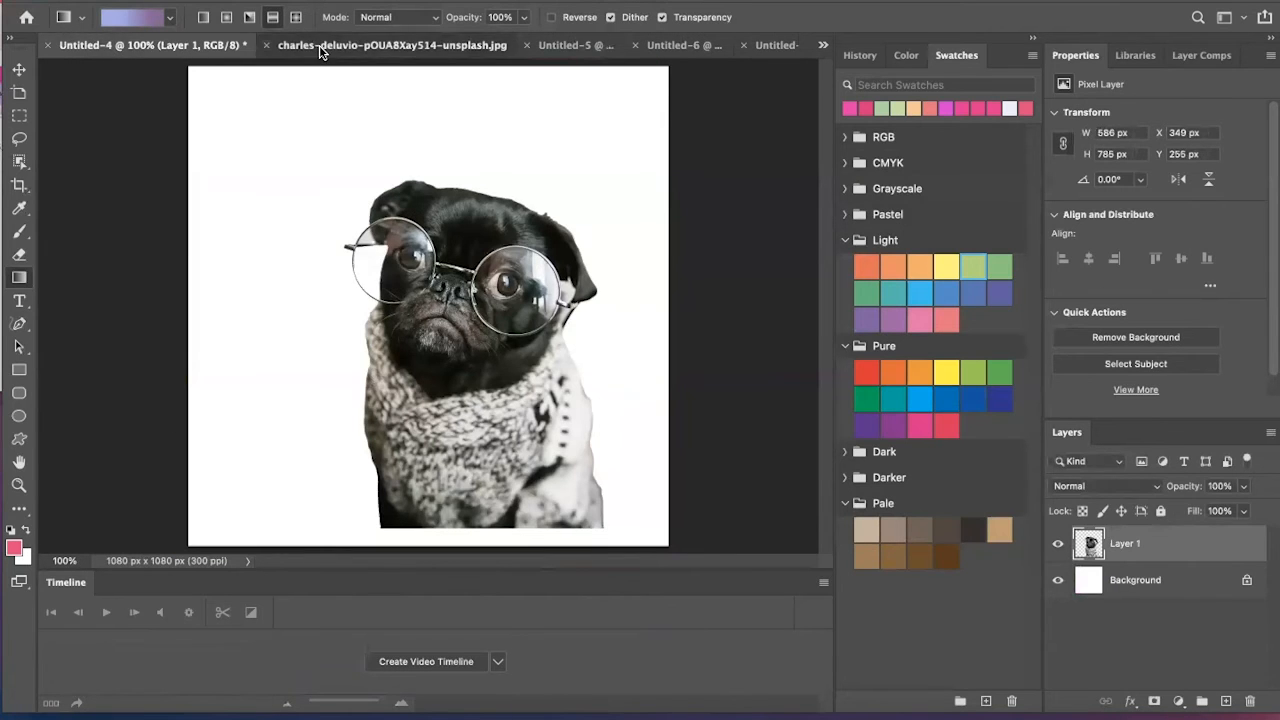
click(300, 45)
click(166, 45)
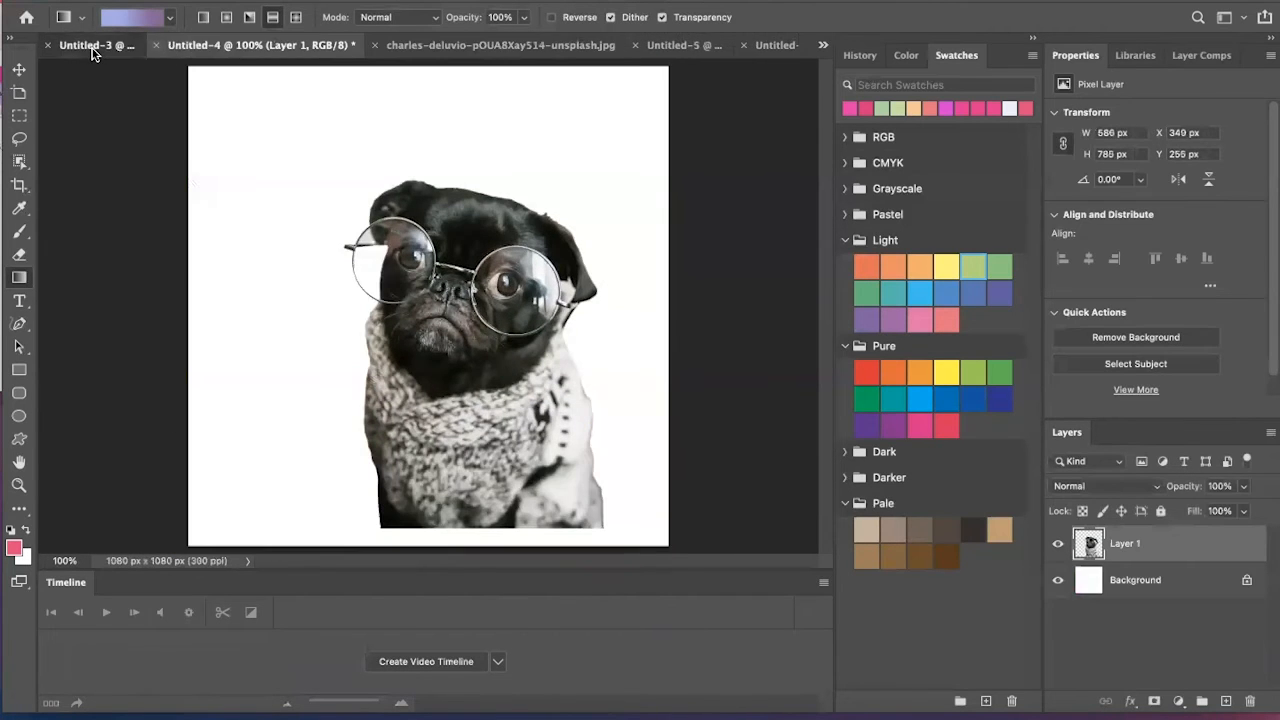
click(92, 46)
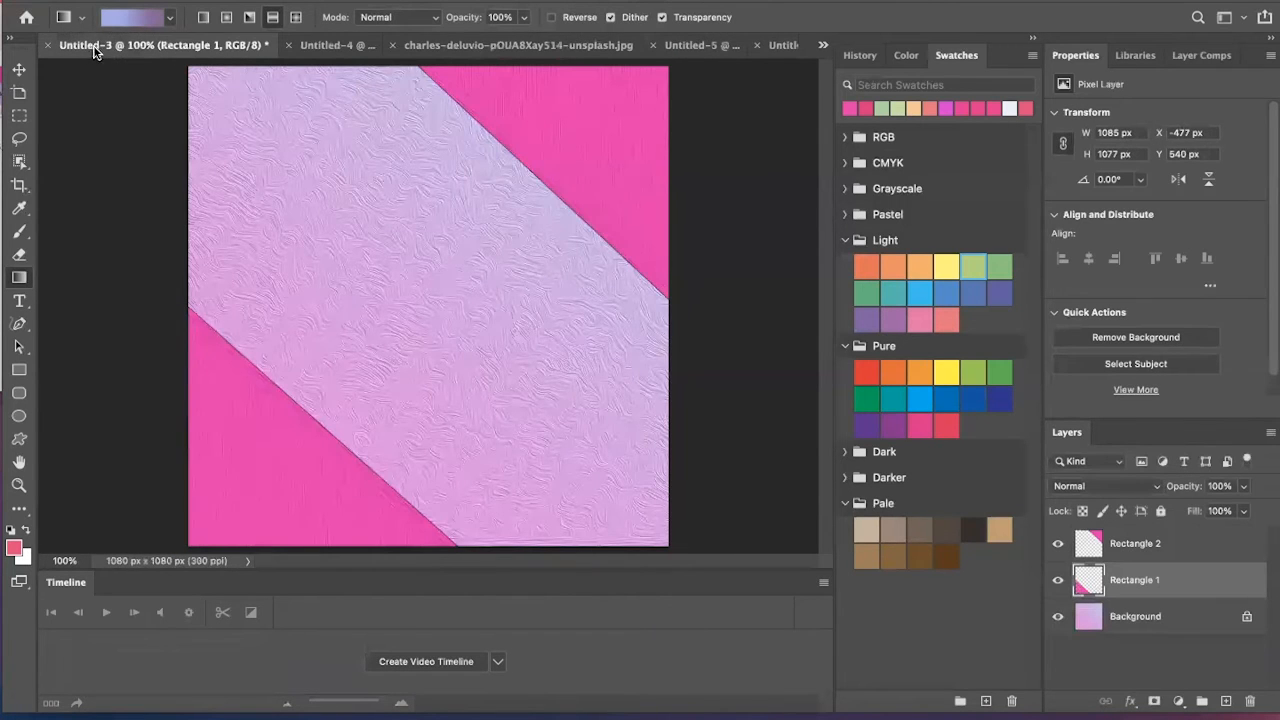
Select the subject in the original pug photo and move it into the Untitled-3 document as a new layer above Rectangle 1
click(543, 45)
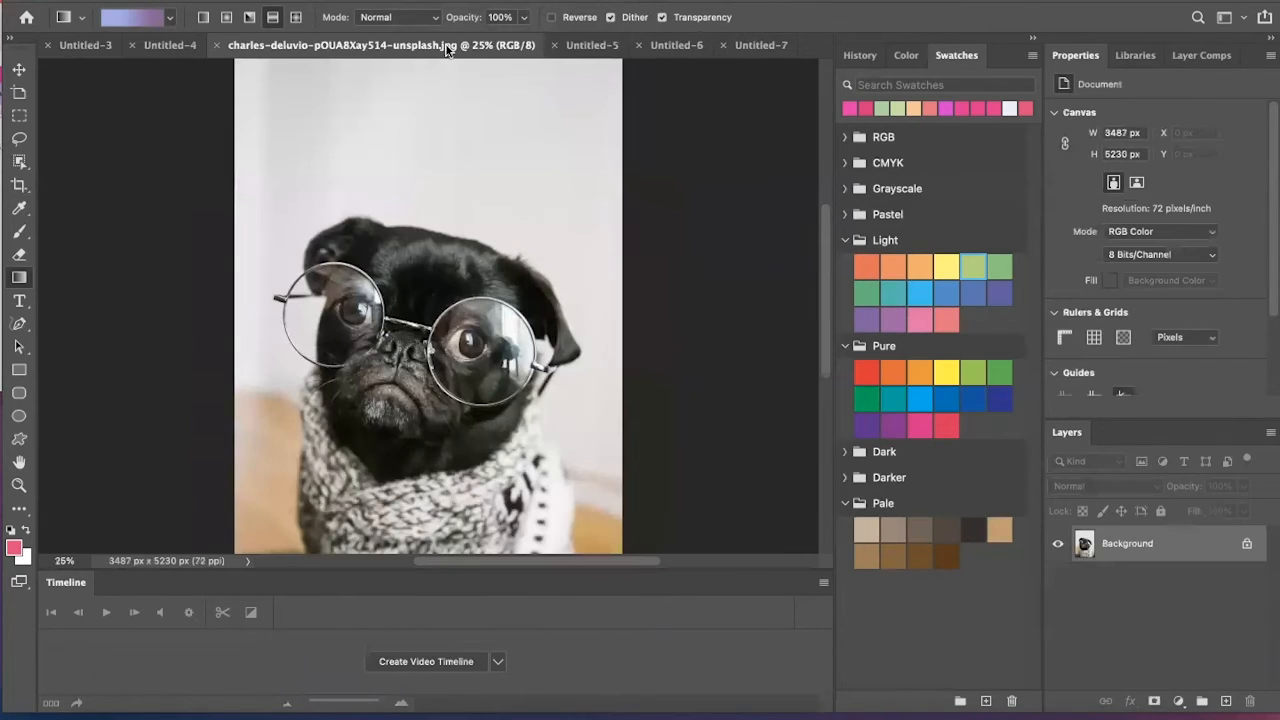
click(362, 0)
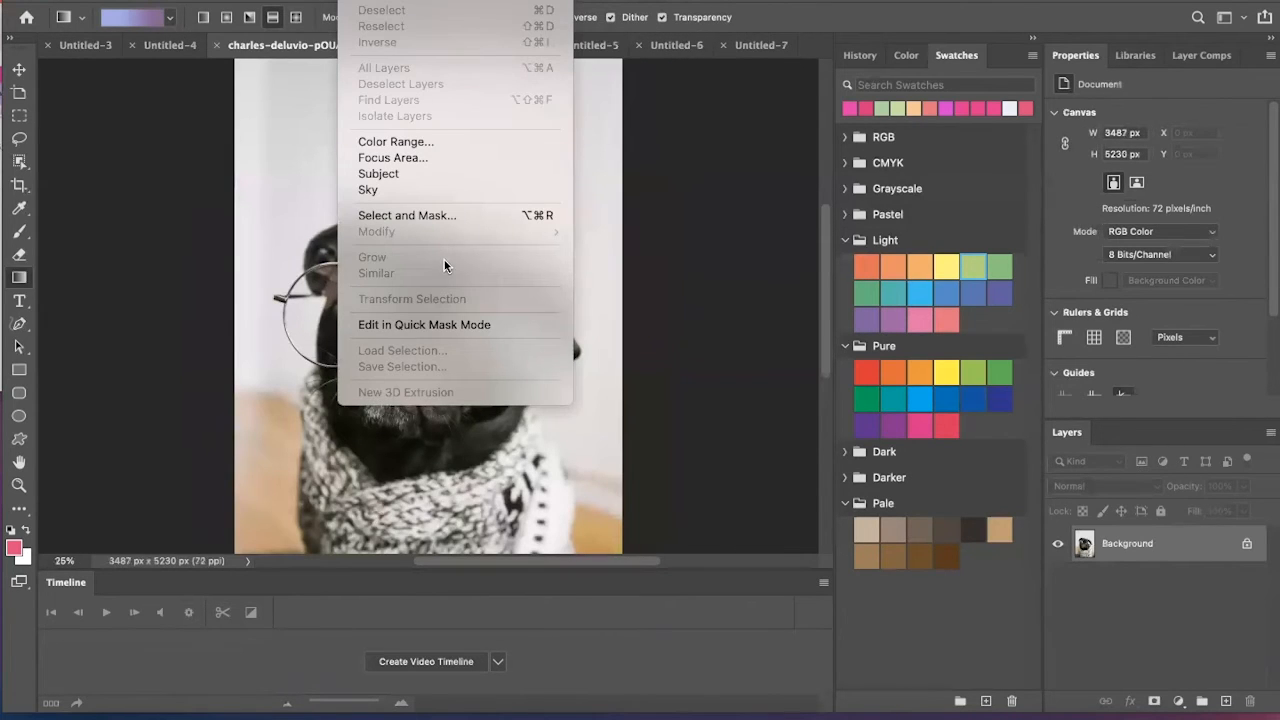
click(379, 173)
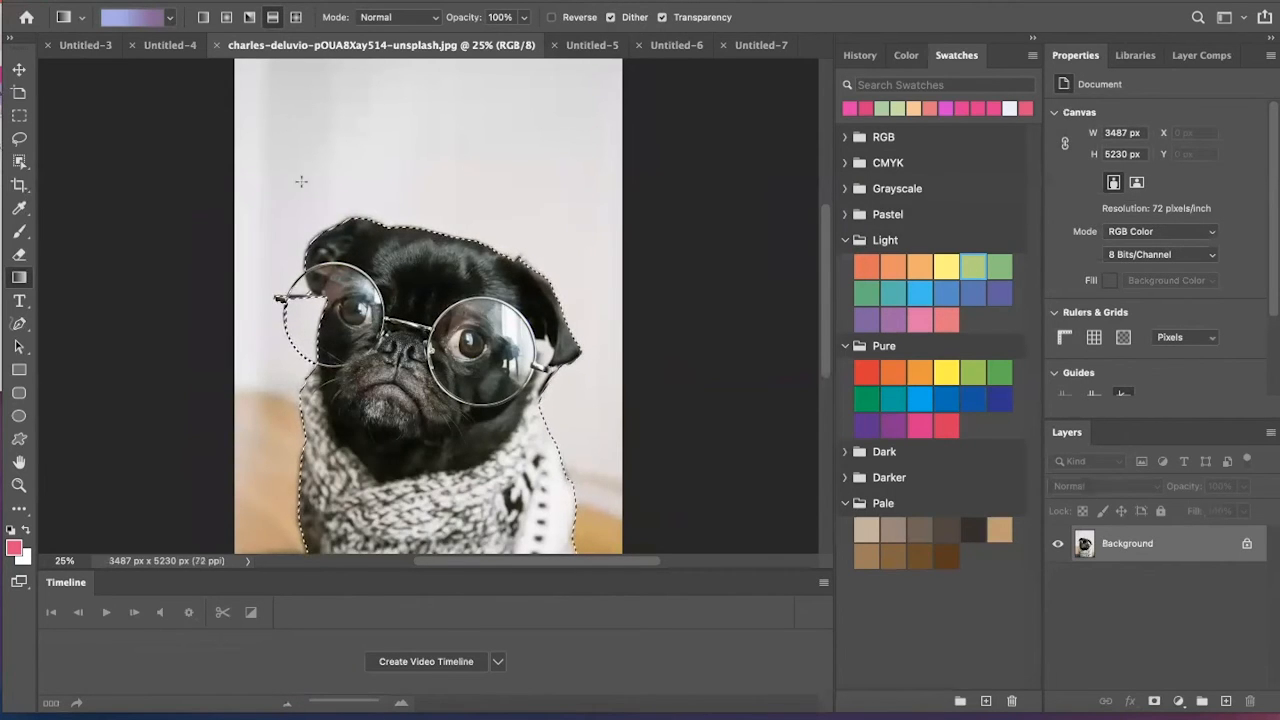
click(19, 71)
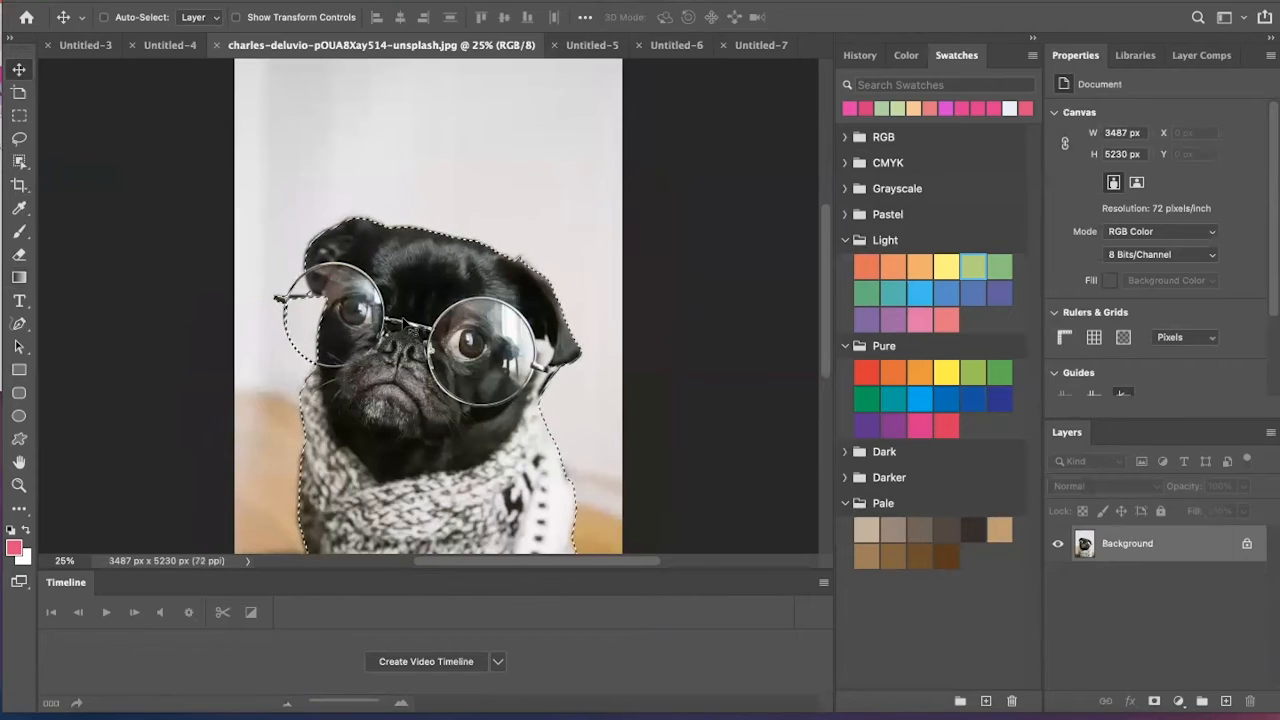
drag(403, 322, 408, 273)
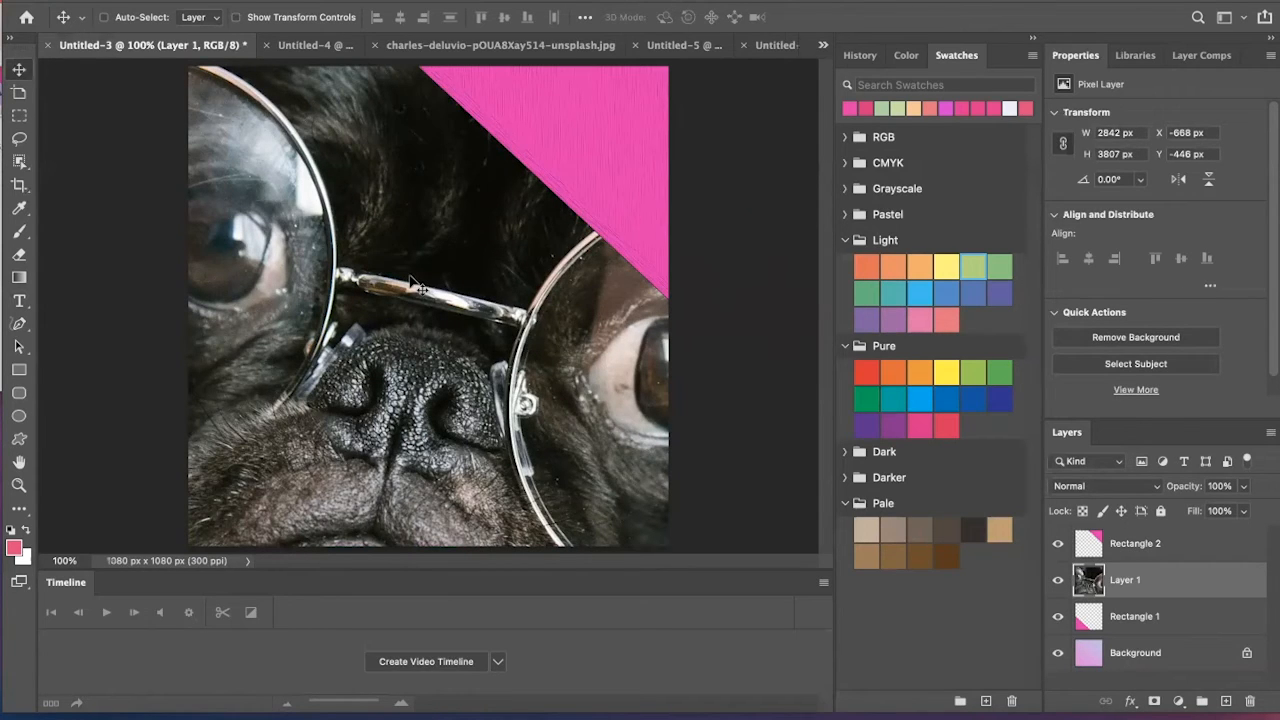
Free-transform the oversized pug layer down to about 563 × 753 px and place it in the canvas's lower middle, around X 380, Y 327
click(174, 1)
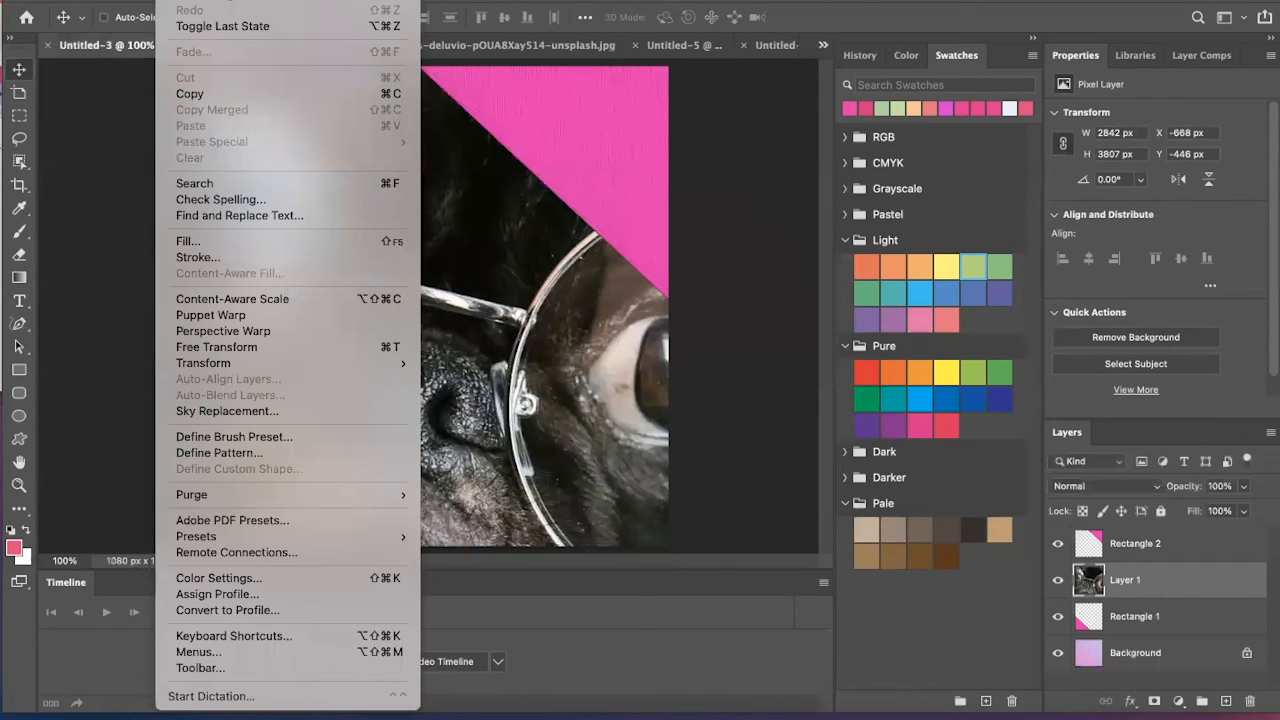
click(217, 347)
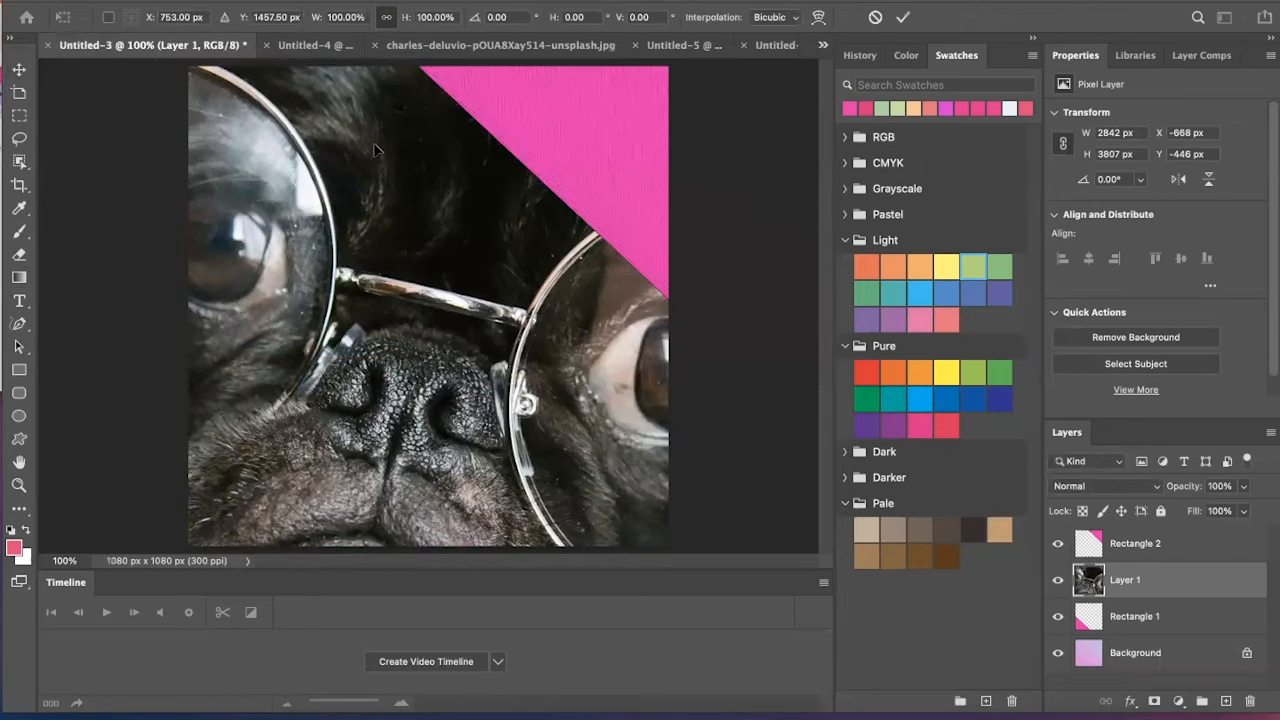
drag(370, 150, 262, 463)
drag(427, 87, 428, 306)
drag(387, 366, 645, 276)
drag(137, 215, 440, 320)
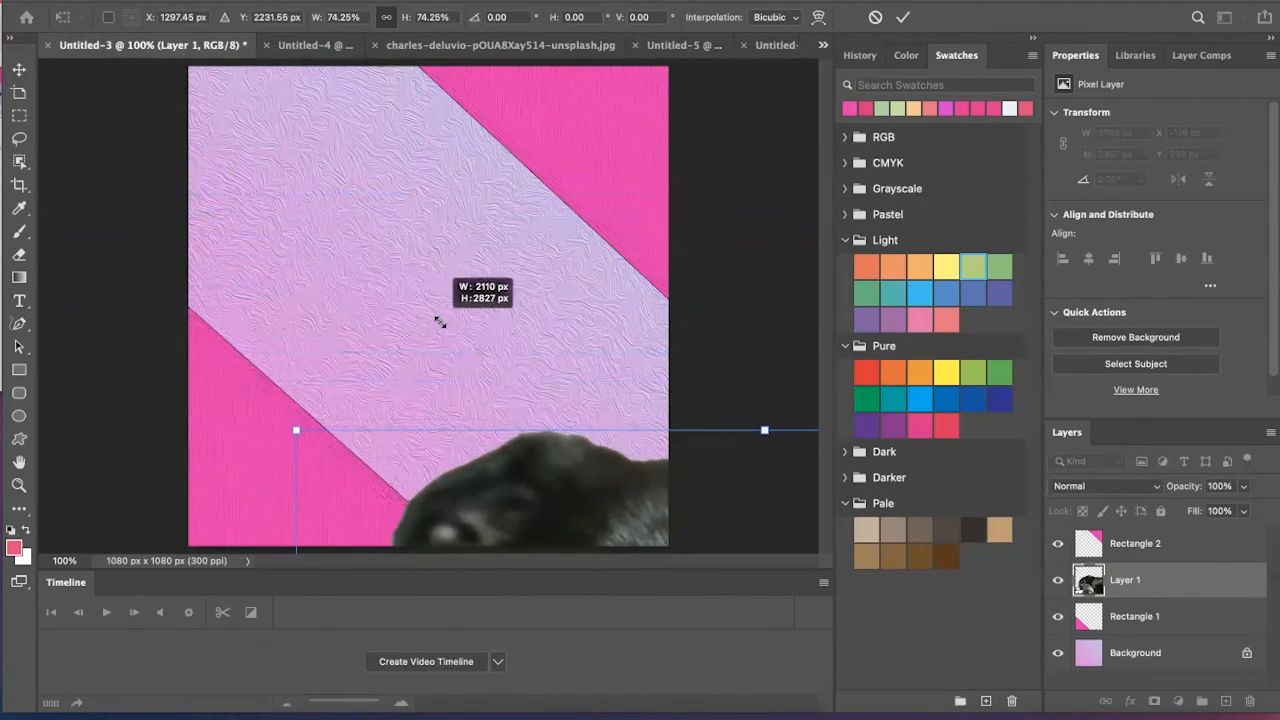
drag(494, 467, 315, 180)
drag(117, 143, 477, 280)
drag(530, 456, 372, 172)
drag(154, 120, 608, 370)
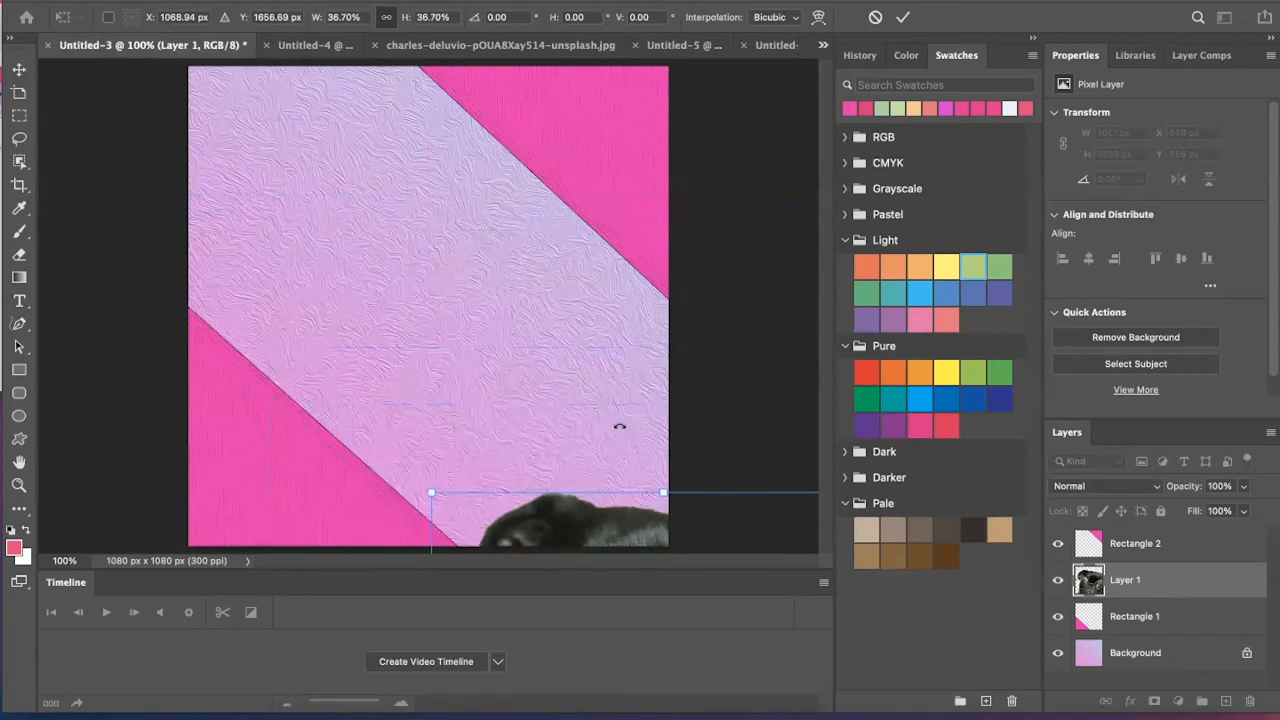
drag(552, 531, 338, 159)
drag(217, 119, 490, 266)
drag(518, 355, 460, 160)
drag(623, 145, 571, 238)
drag(466, 296, 510, 314)
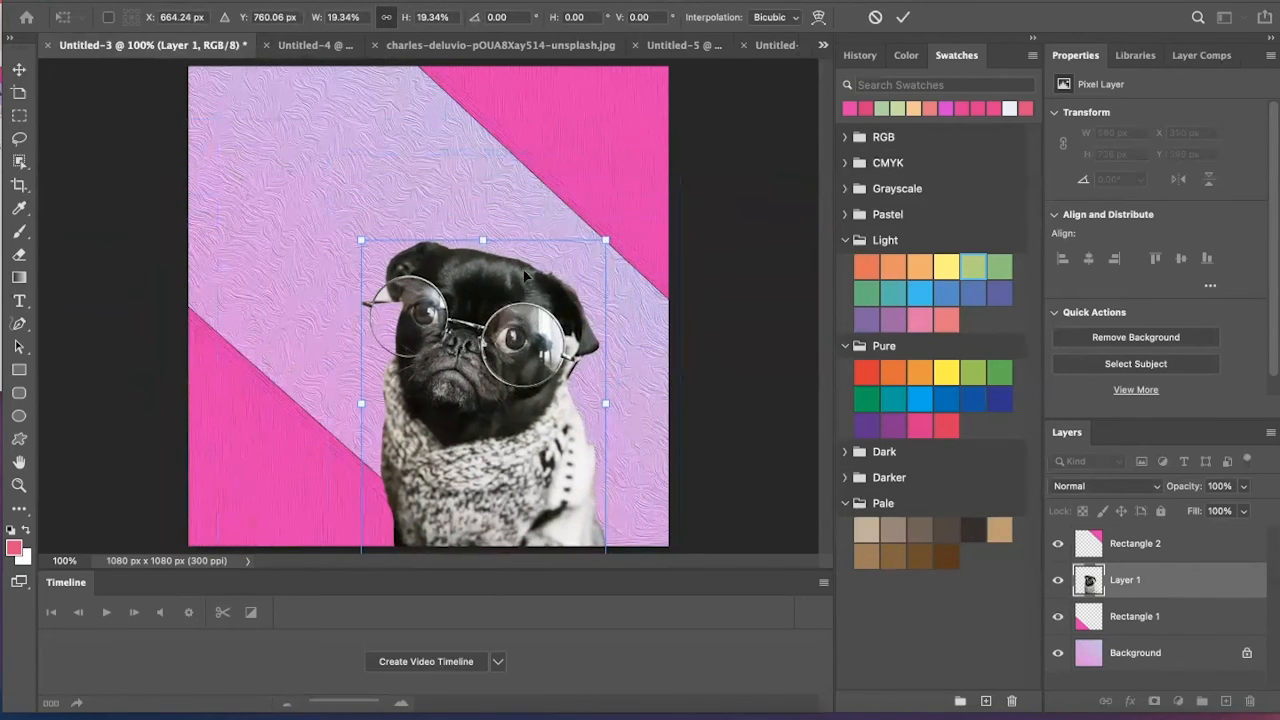
drag(604, 240, 608, 232)
mouse_move(500, 355)
mouse_down()
mouse_move(498, 315)
mouse_move(503, 352)
mouse_up()
click(21, 71)
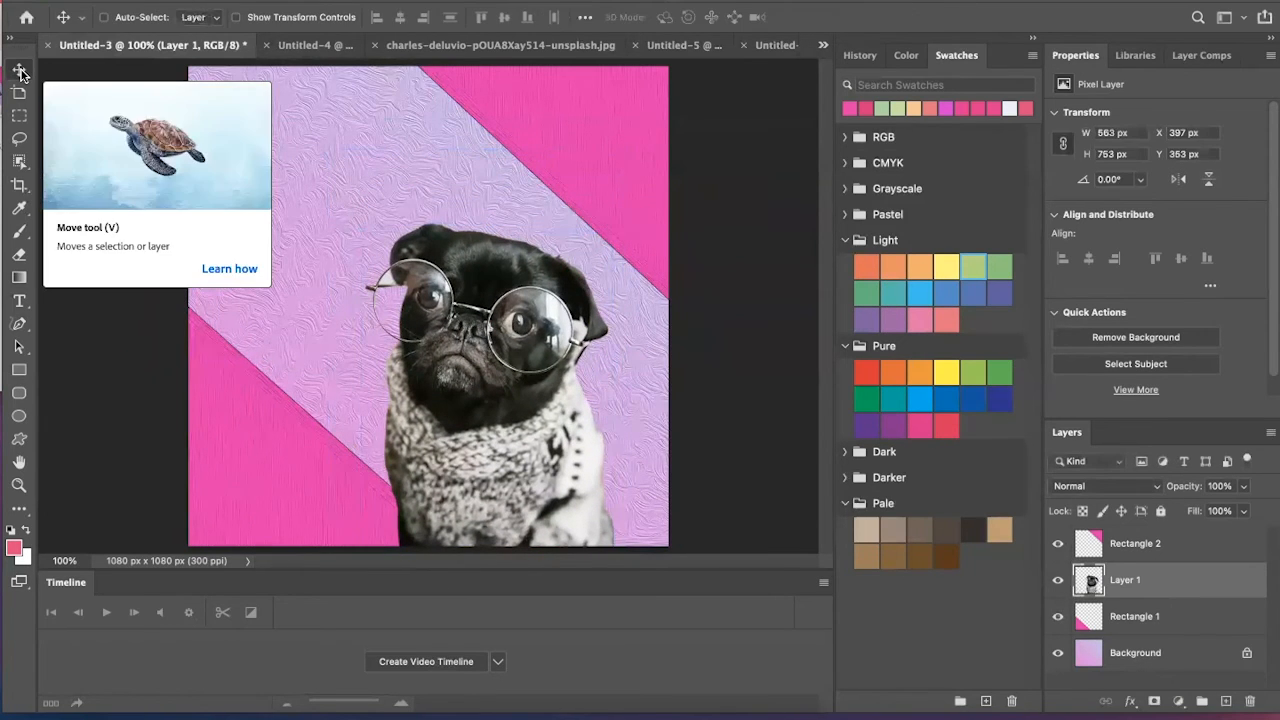
drag(530, 330, 521, 319)
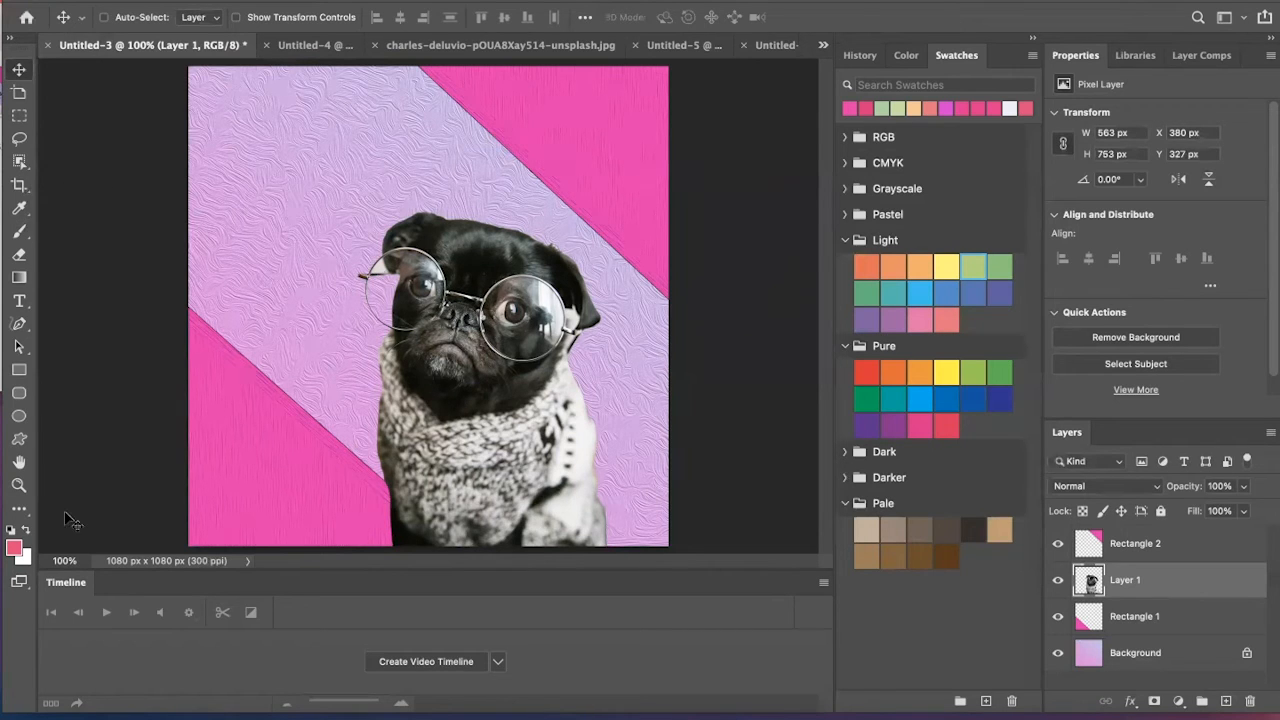
Rotate the pug about 0.5° counter-clockwise, apply the transform, and move the layer down to about Y 369
key(ctrl)
key(ctrl+t)
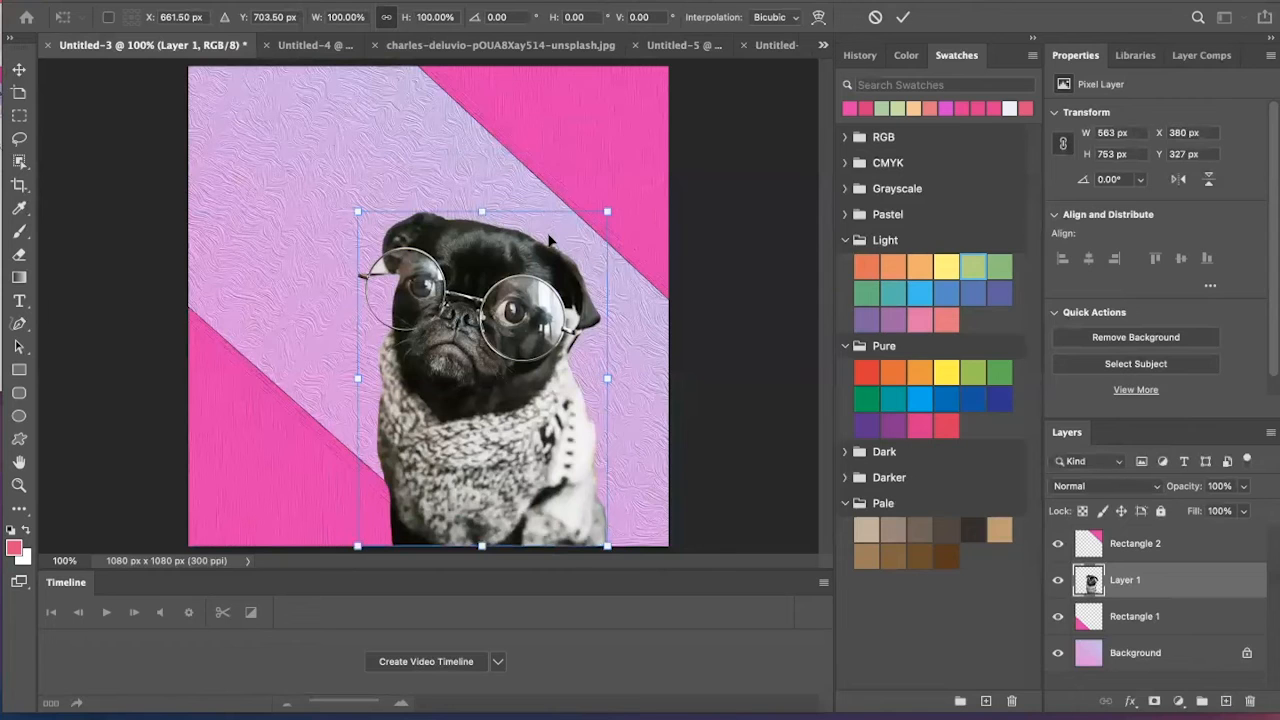
mouse_move(620, 545)
mouse_down()
mouse_move(565, 557)
mouse_move(680, 460)
mouse_move(579, 544)
mouse_move(622, 547)
mouse_move(619, 515)
mouse_move(609, 532)
mouse_up()
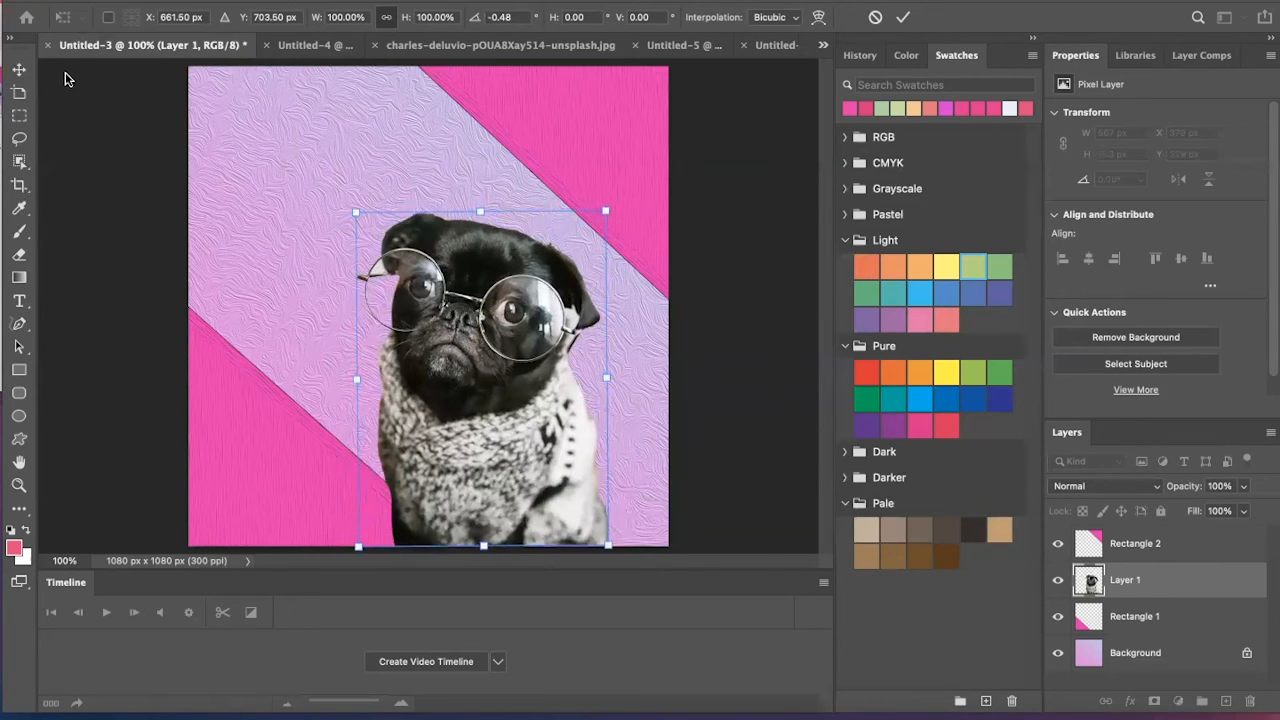
click(19, 70)
drag(481, 308, 483, 349)
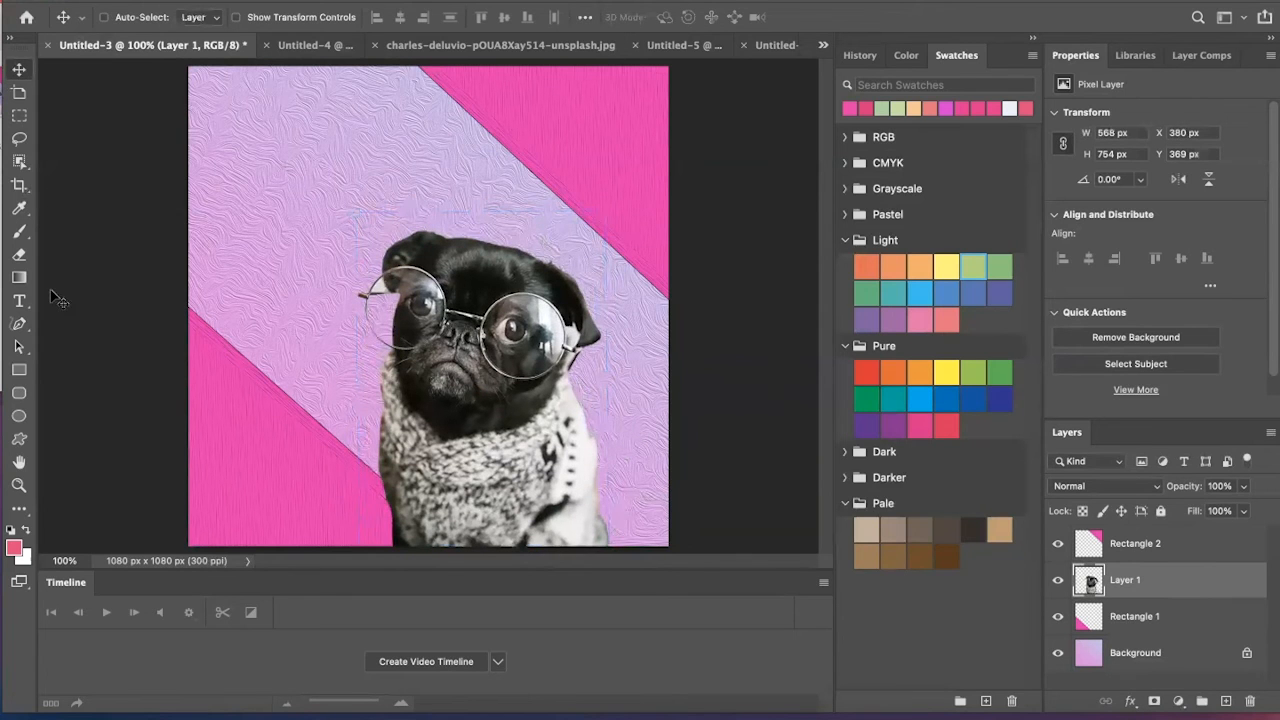
Rotate the pug about 10.4° clockwise and apply the transform
key(ctrl+t)
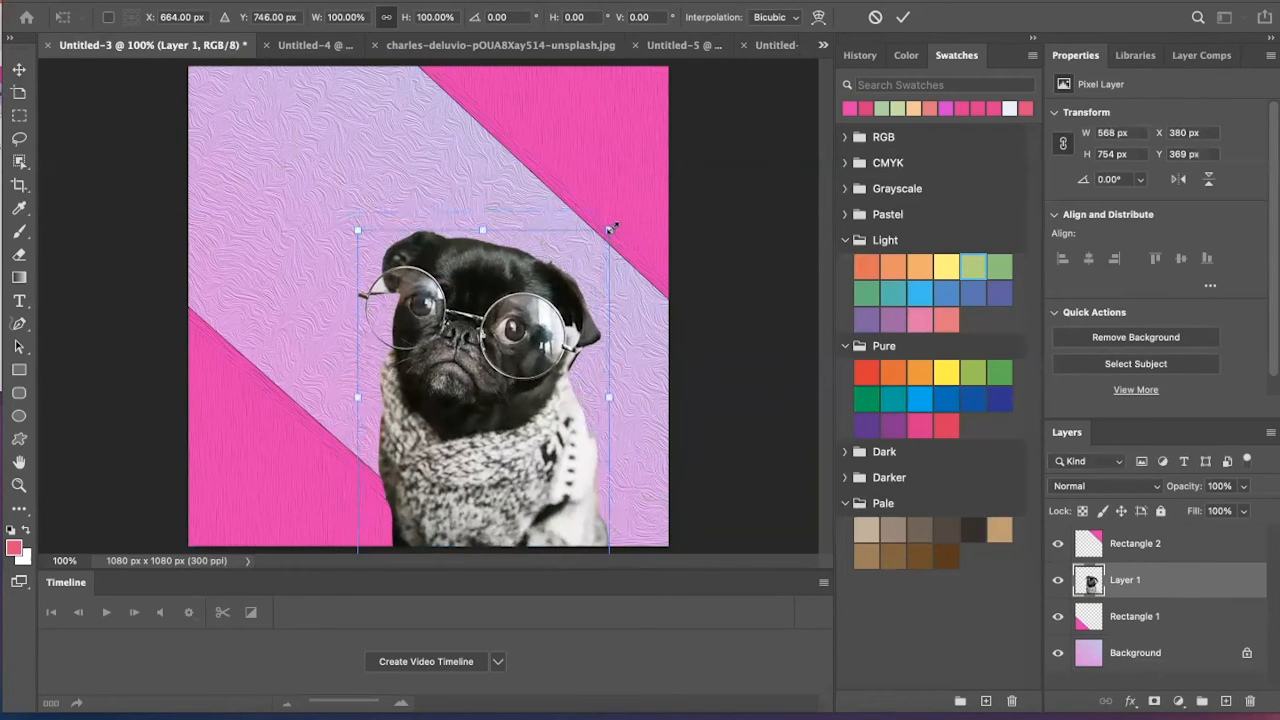
drag(601, 218, 622, 245)
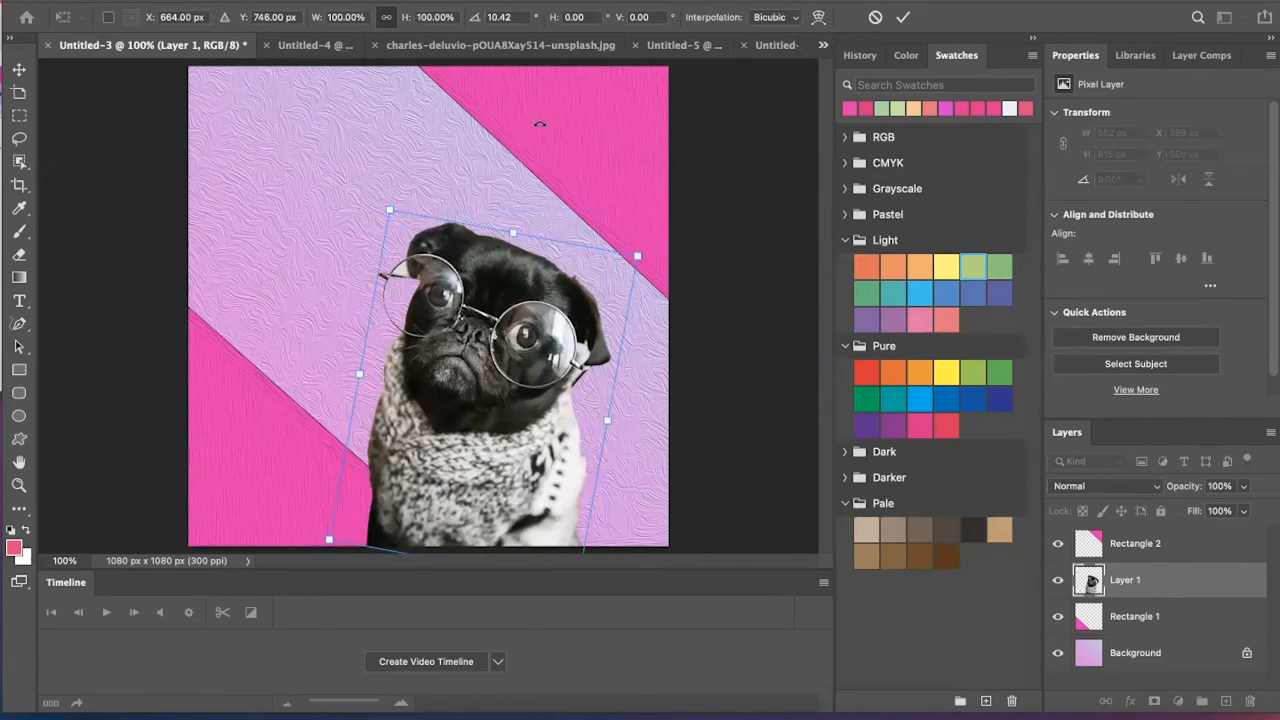
click(132, 1)
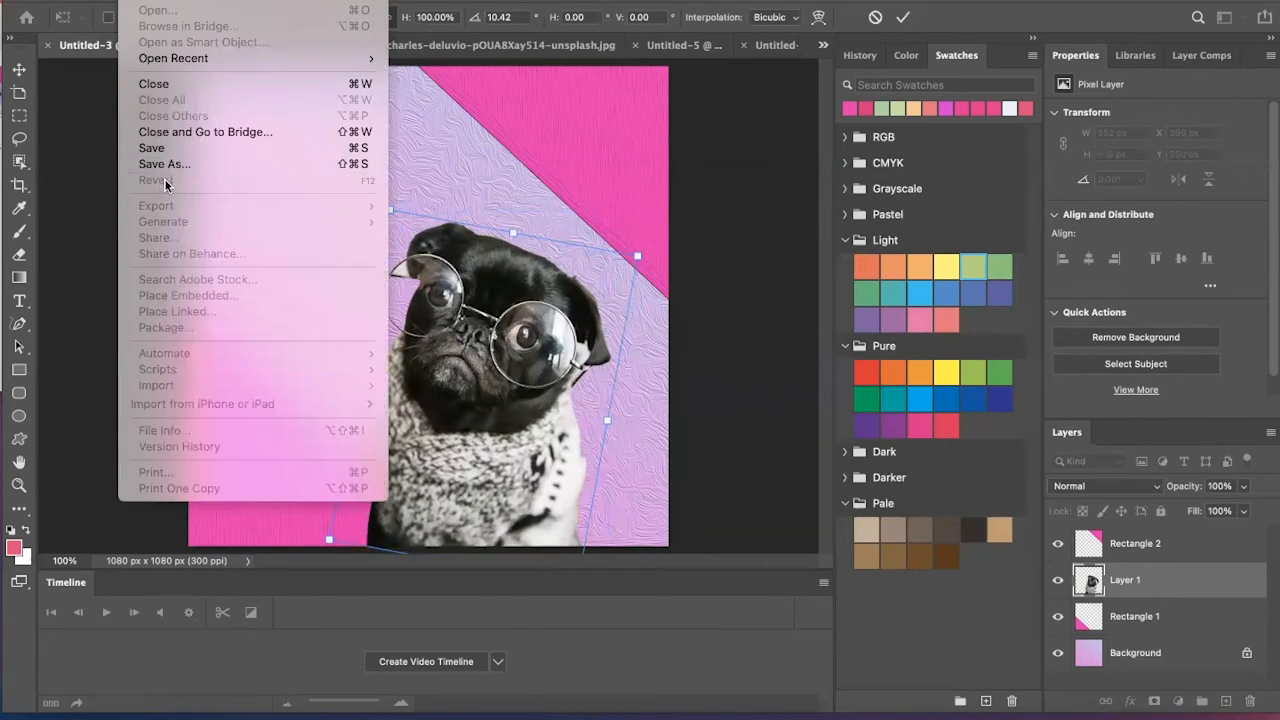
click(26, 70)
click(22, 70)
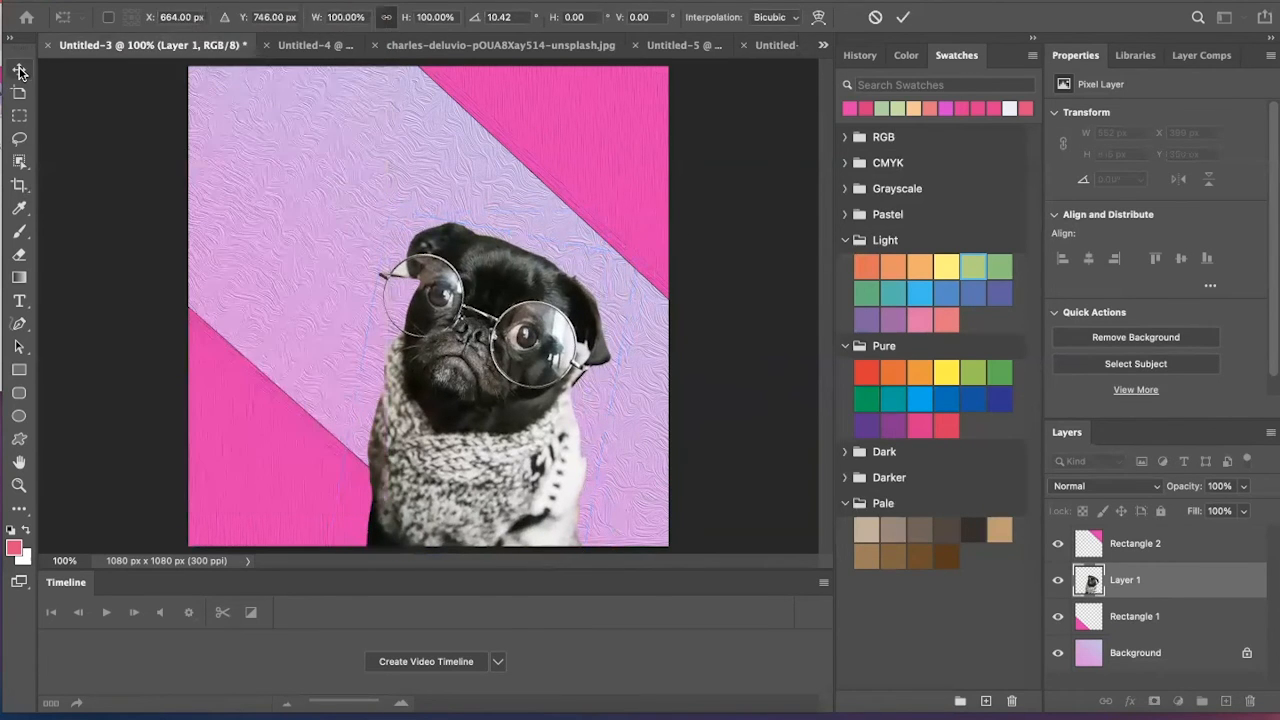
Export the composition as a PNG named "Doggy Frame 1" to the Desktop
click(130, 2)
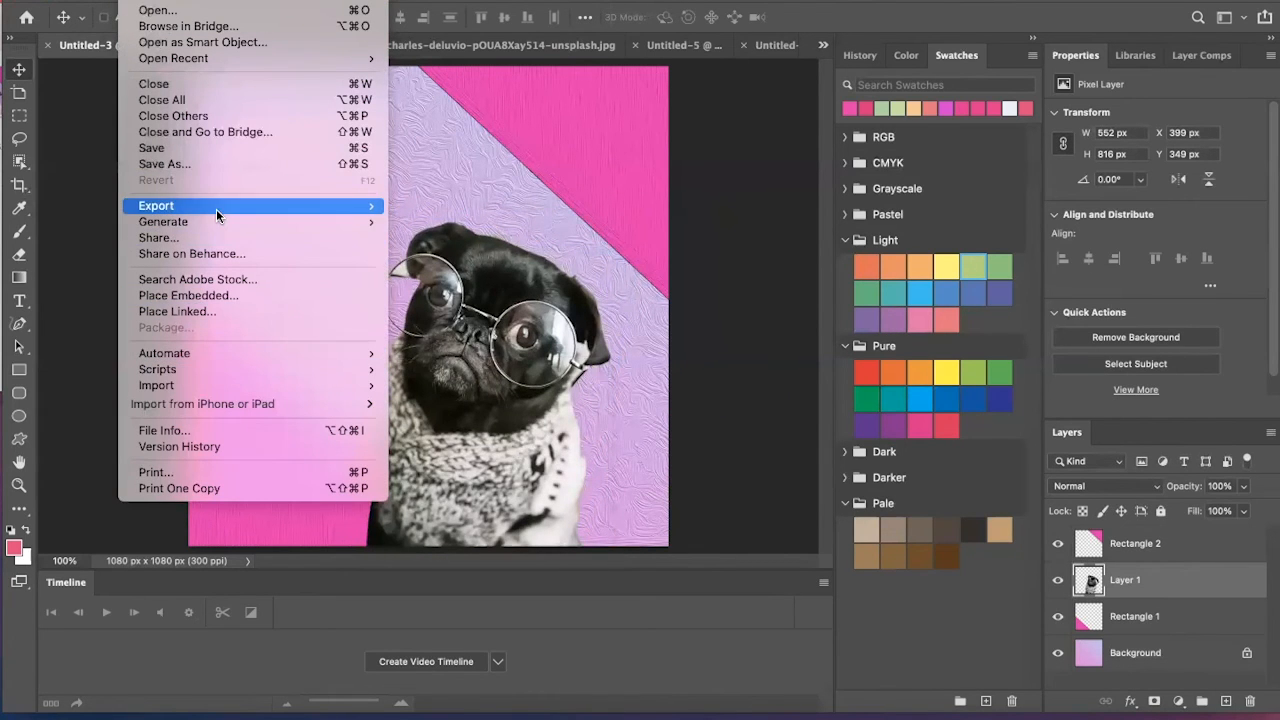
mouse_move(216, 209)
click(427, 205)
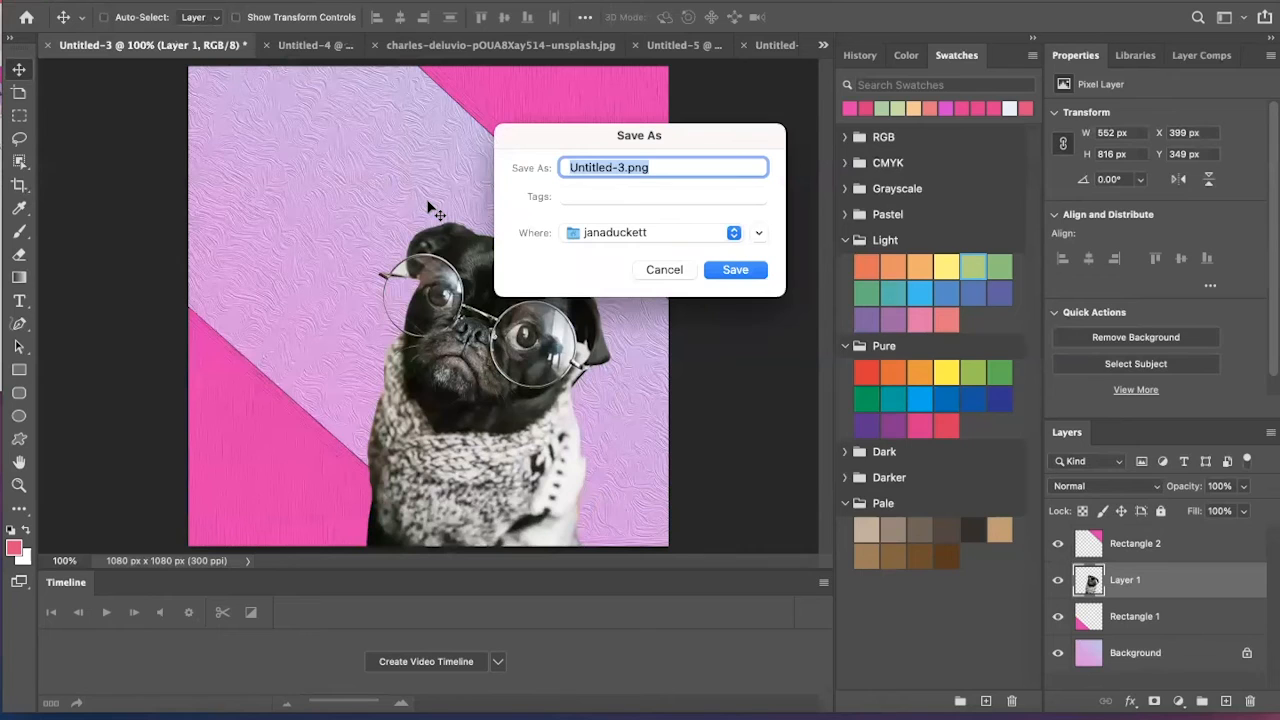
text(Dog)
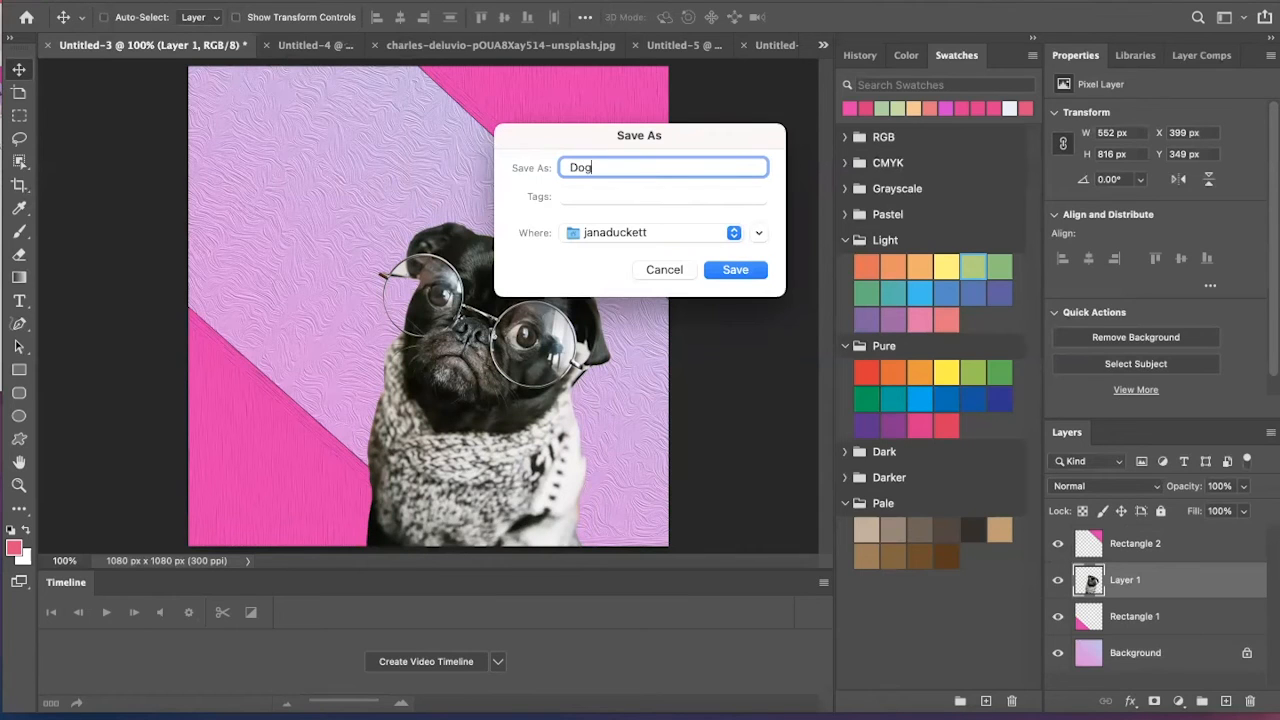
text(gy FrAME)
key(BackSpace)
key(BackSpace)
text(me 1)
click(682, 232)
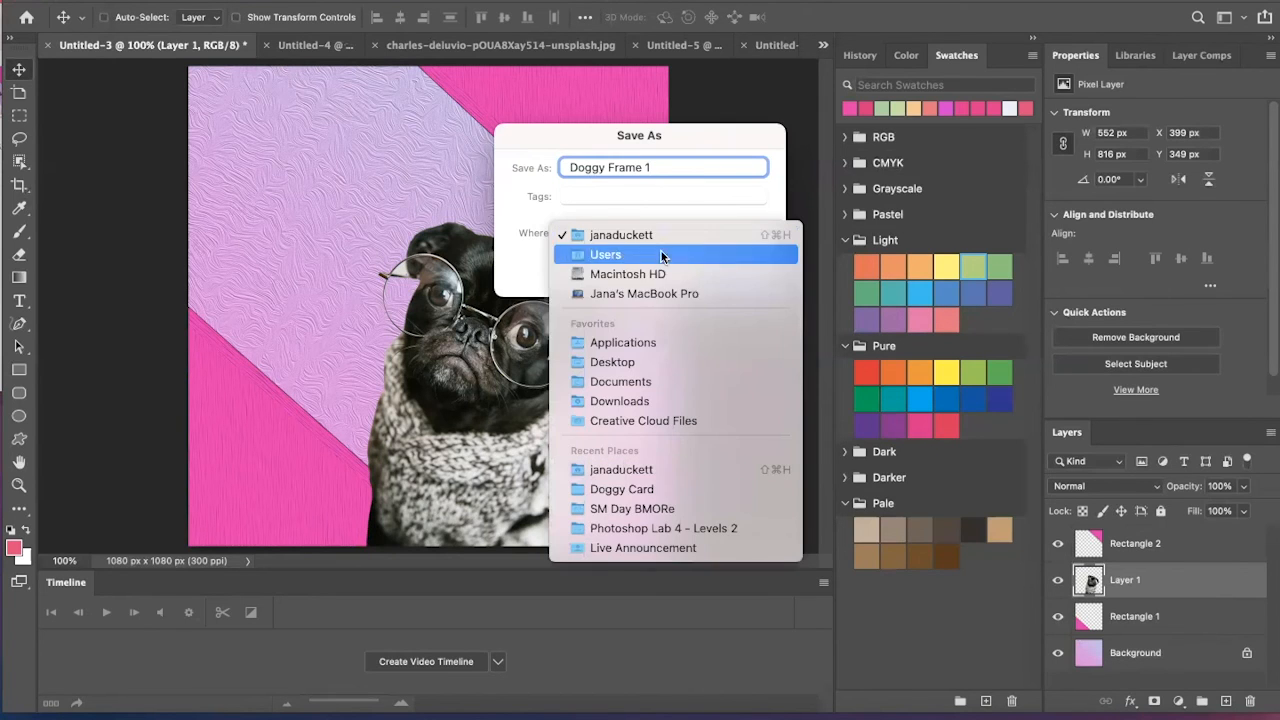
click(627, 361)
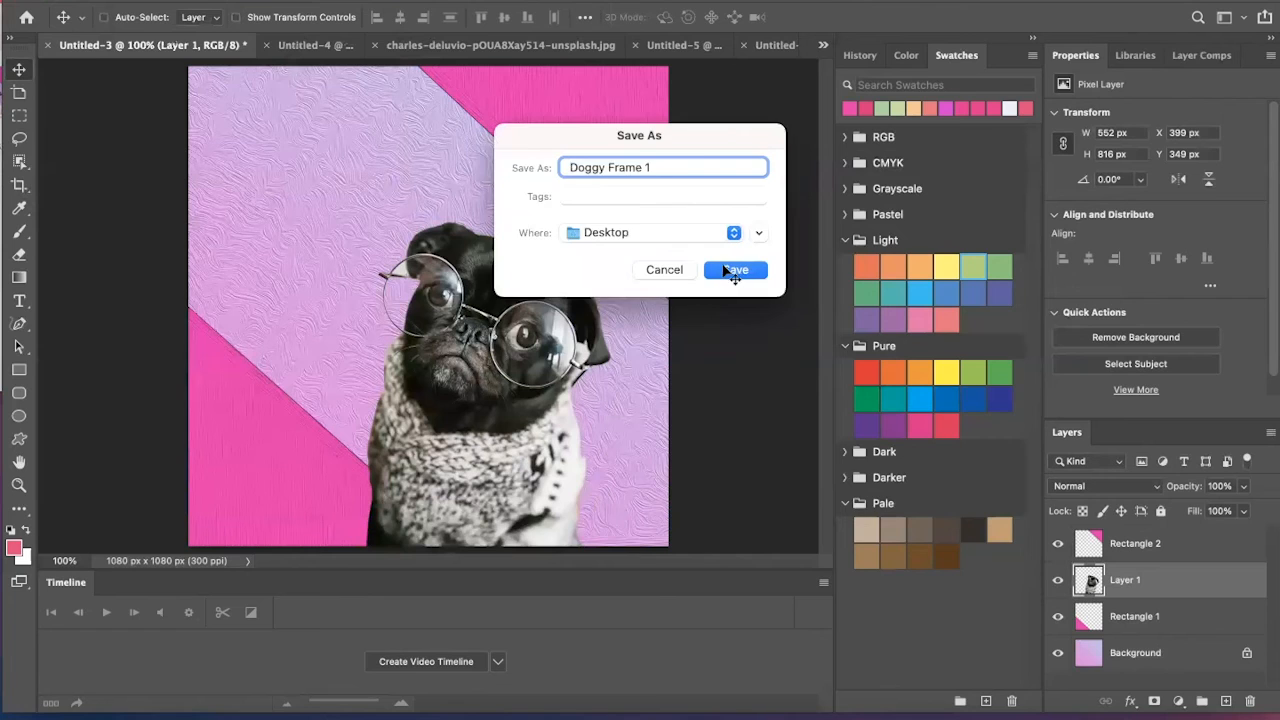
click(737, 269)
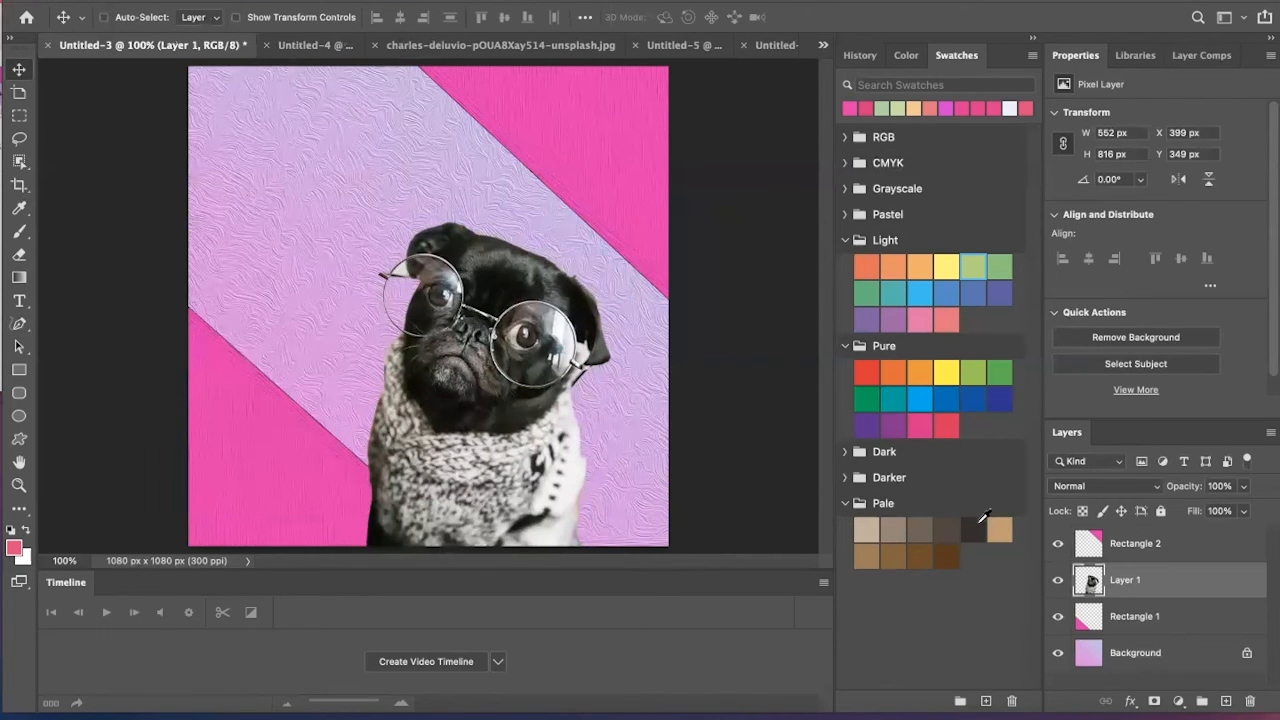
Rotate the pug back counter-clockwise so its head leans the other way, and apply the transform
key(ctrl+t)
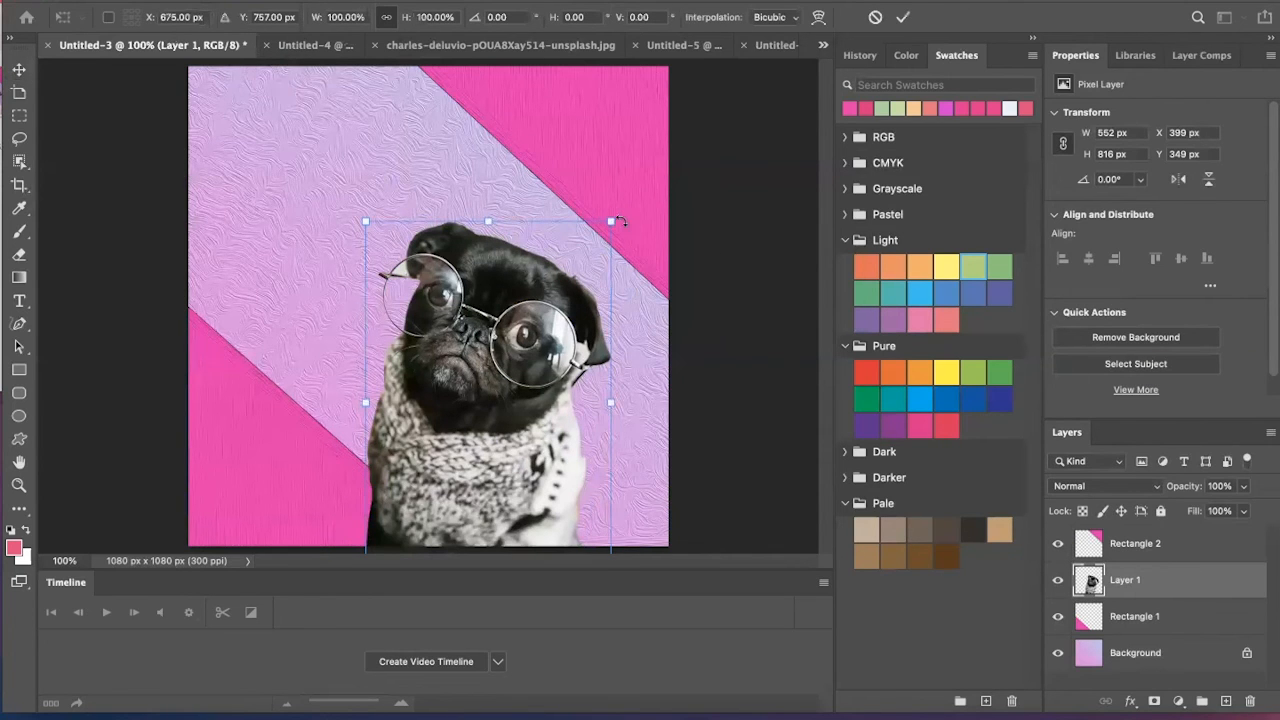
drag(621, 217, 553, 207)
click(17, 72)
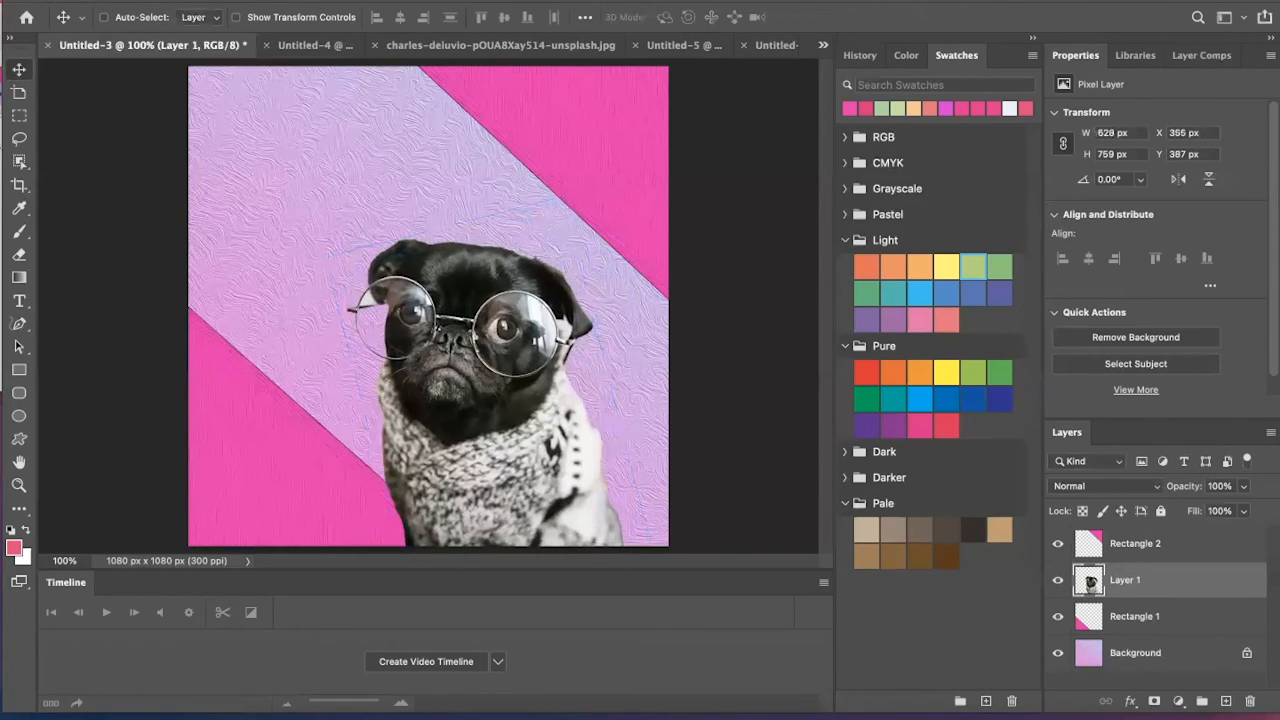
Export this second pose as a PNG to the Desktop, naming it as the second Doggy Frame file
click(136, 1)
mouse_move(173, 207)
click(460, 211)
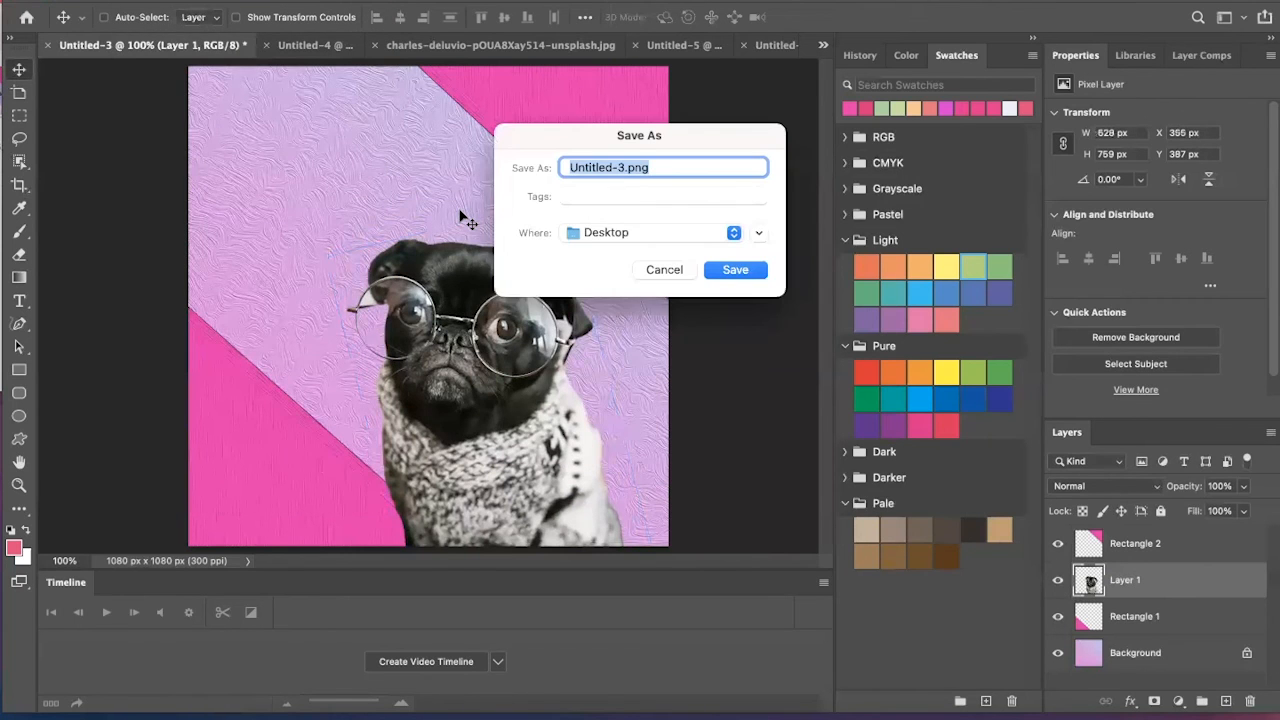
text(Doggy F)
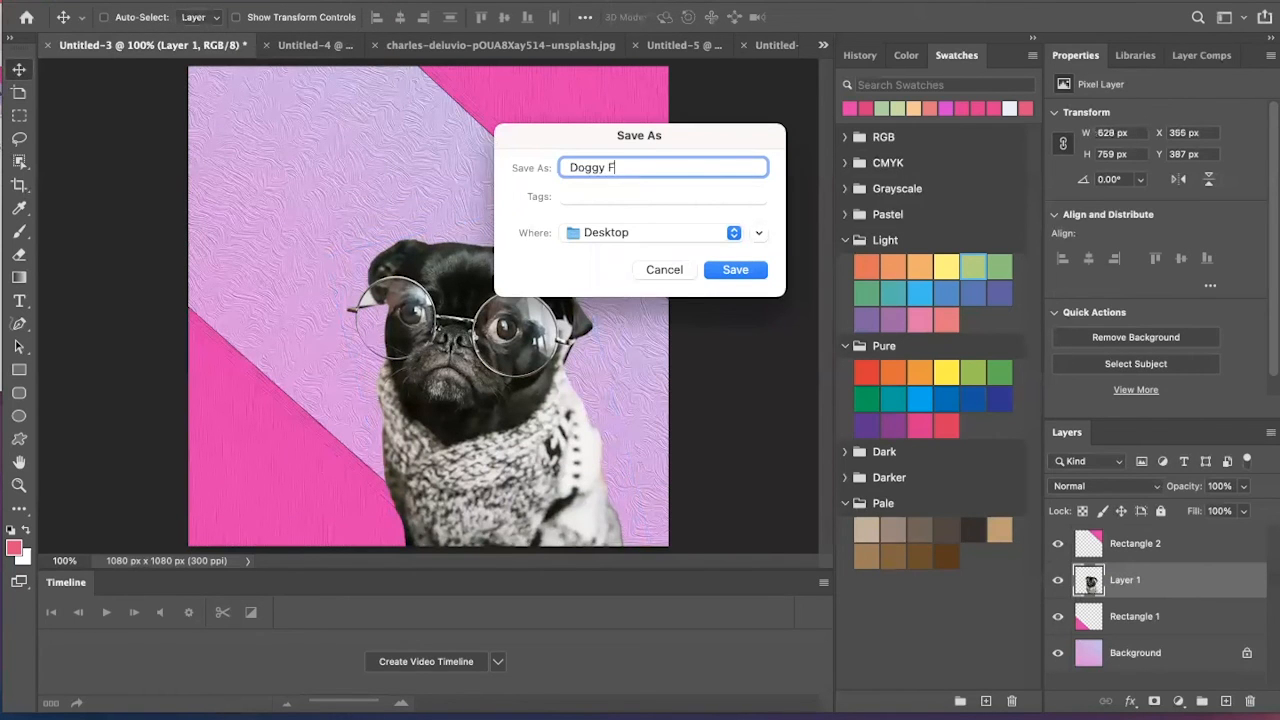
text(rame)
click(734, 271)
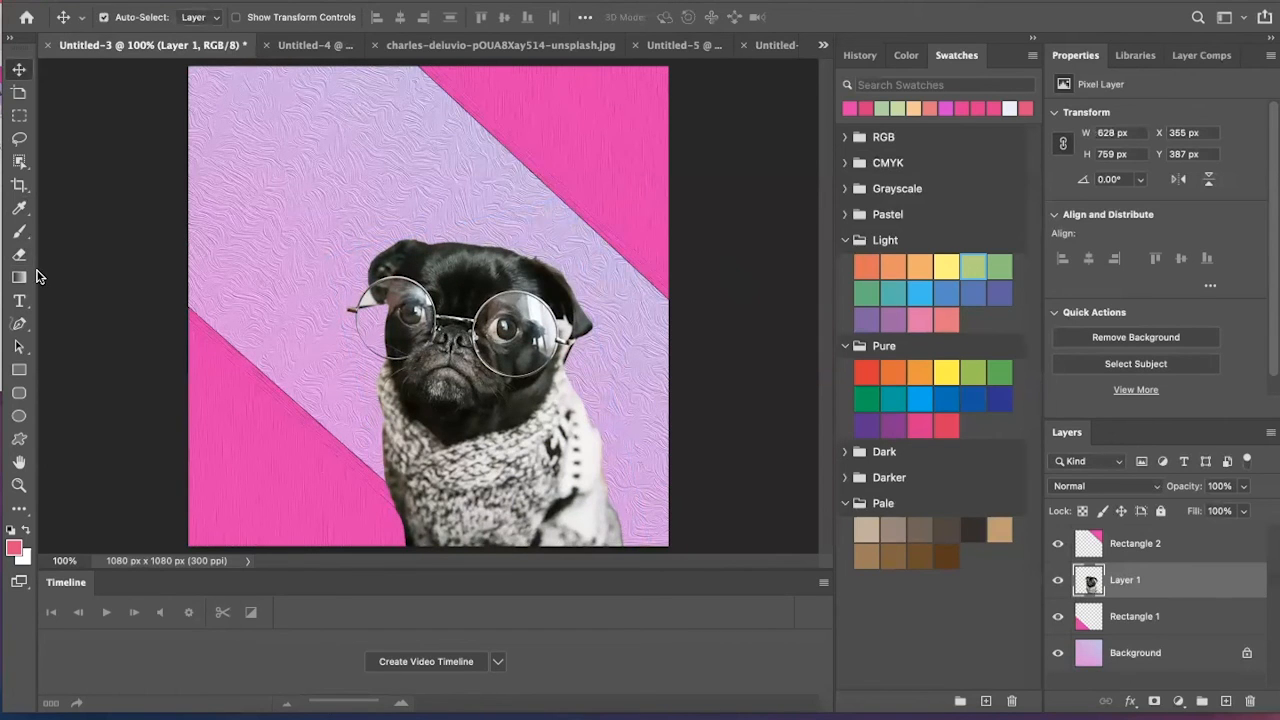
Rotate the pug about 12° clockwise, shift it slightly up, and apply the transform
key(ctrl+t)
drag(648, 230, 684, 266)
drag(597, 286, 600, 286)
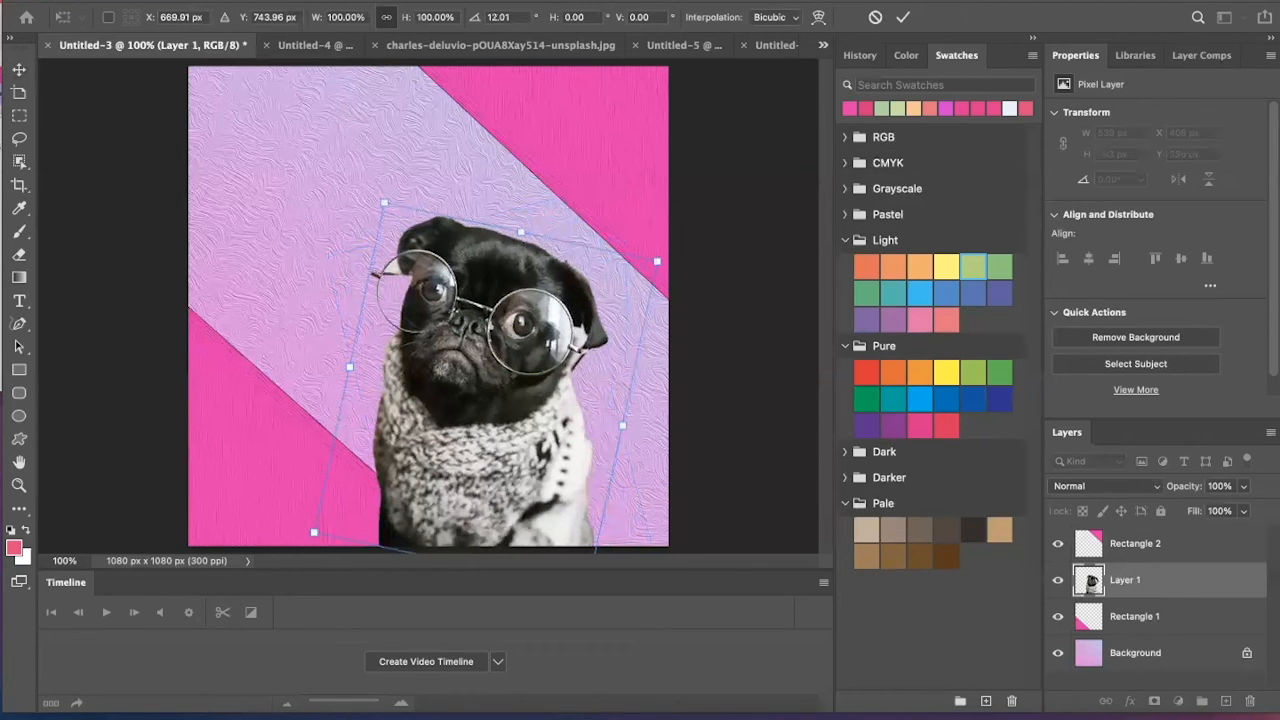
click(19, 69)
Export the third pose as a PNG named "Doggy Frame 3" to the Desktop
click(136, 0)
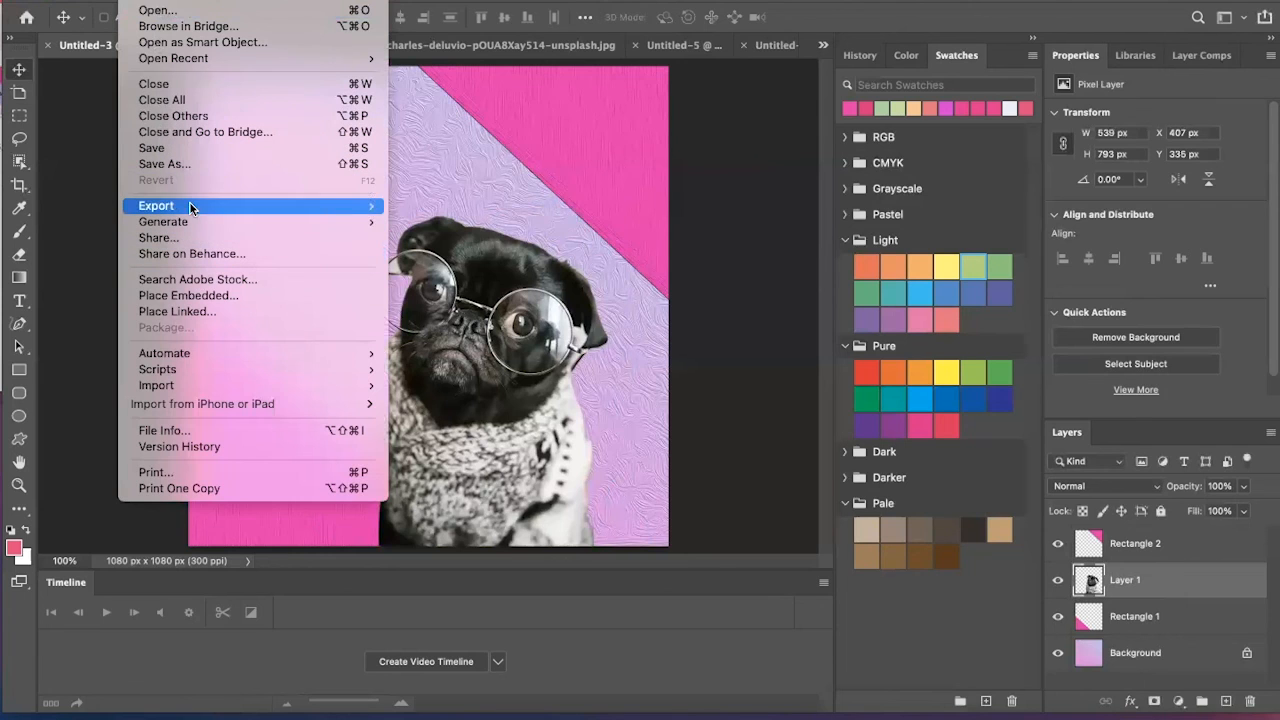
mouse_move(189, 205)
click(439, 208)
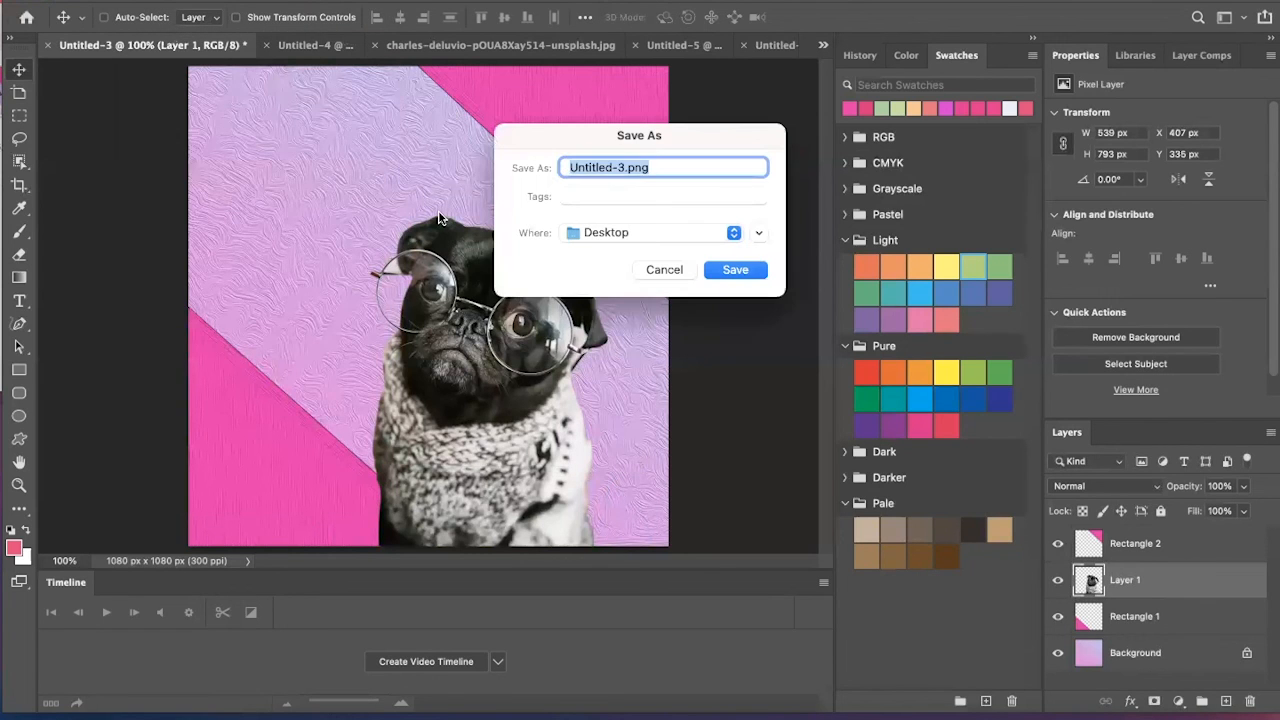
text(Doggy D)
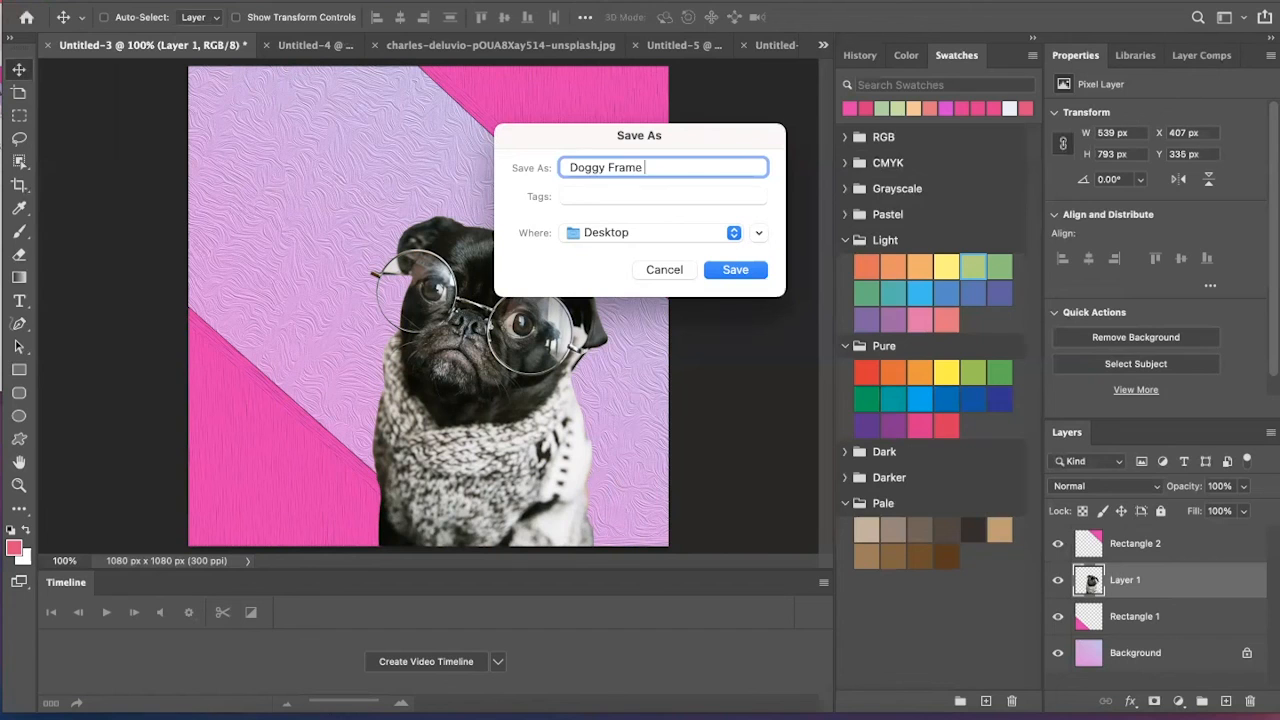
text(rame 3)
click(735, 270)
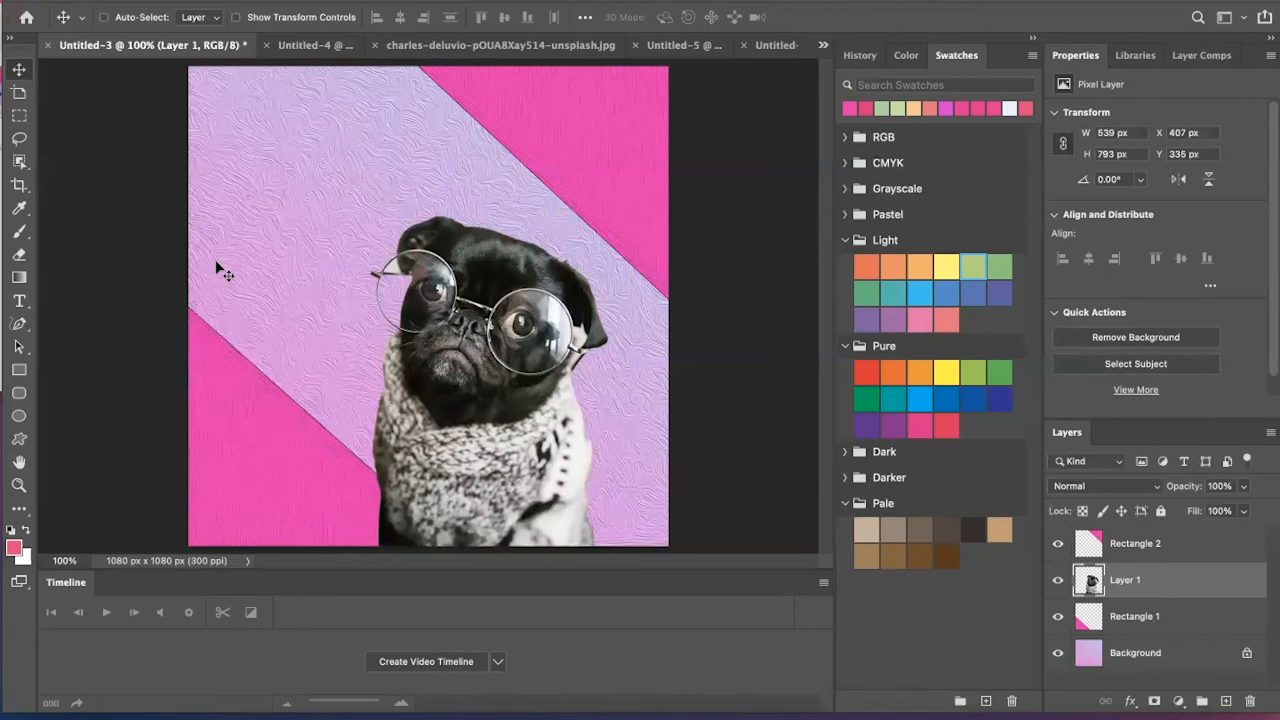
Rotate the pug about 9.7° counter-clockwise, nudge it up and right, enlarge it to about 102.5%, and apply the transform
key(ctrl+t)
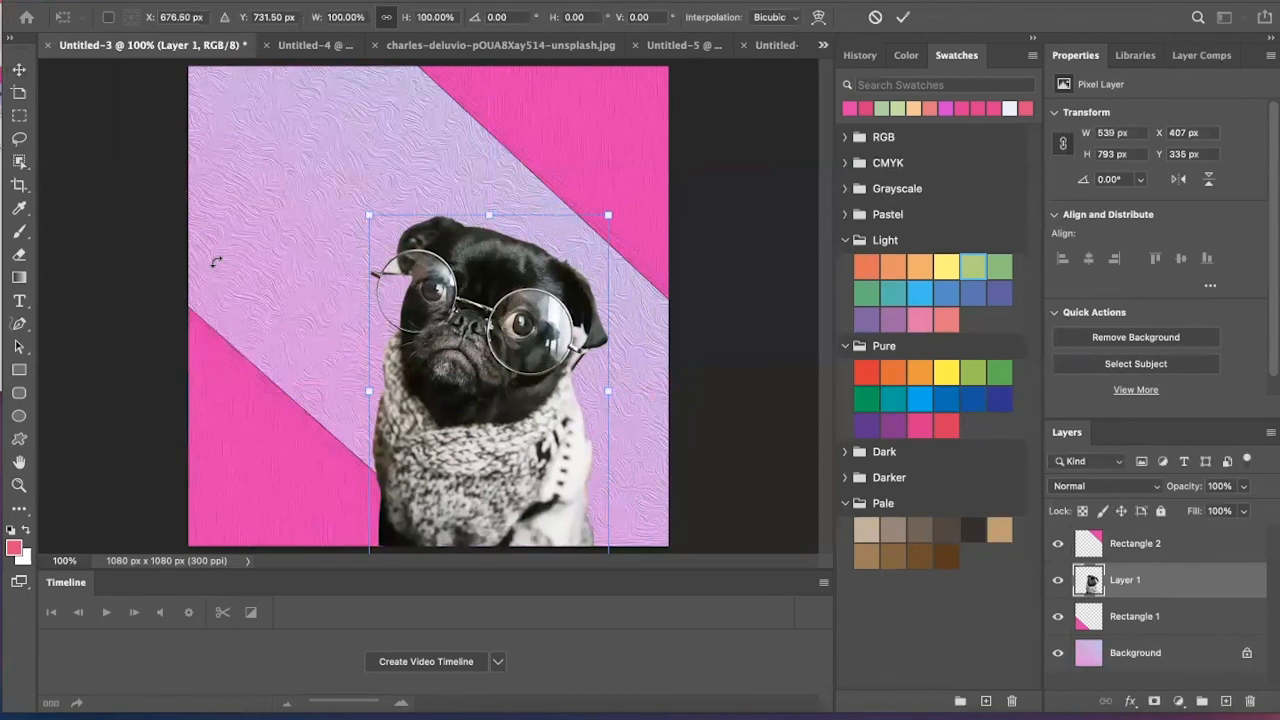
mouse_move(578, 190)
mouse_down()
mouse_move(545, 180)
mouse_move(594, 192)
mouse_up()
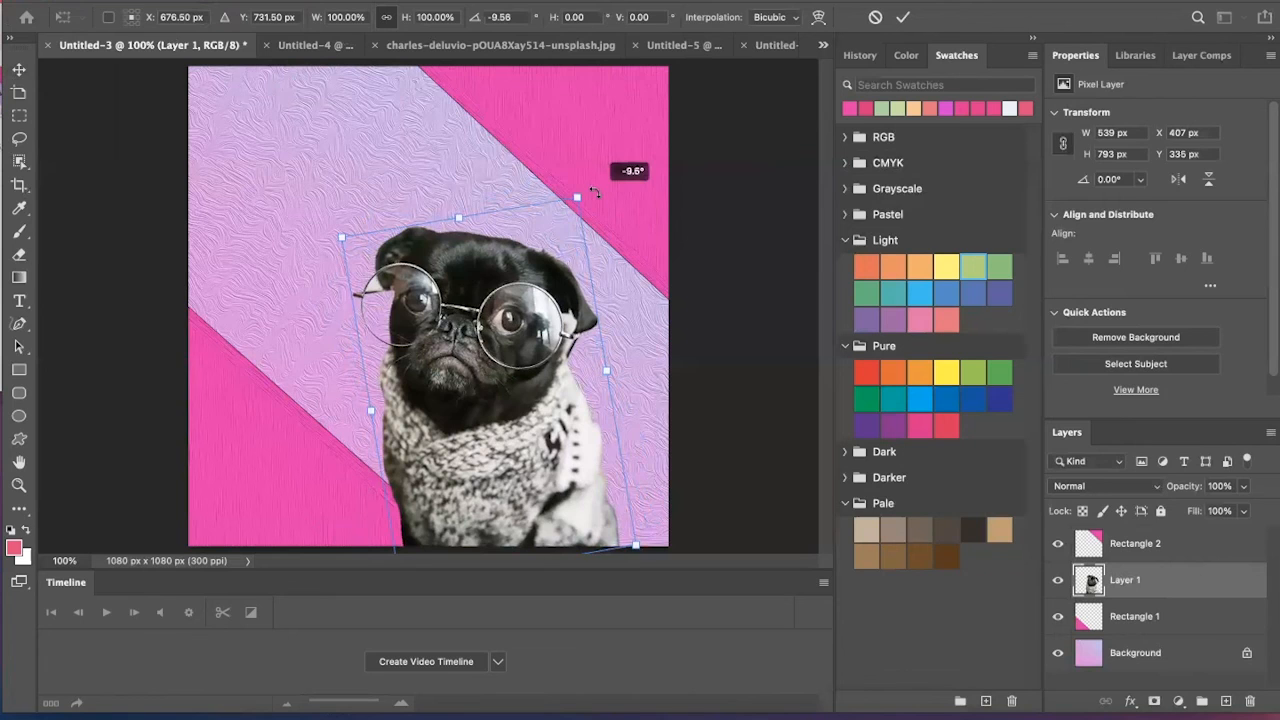
drag(540, 242, 542, 232)
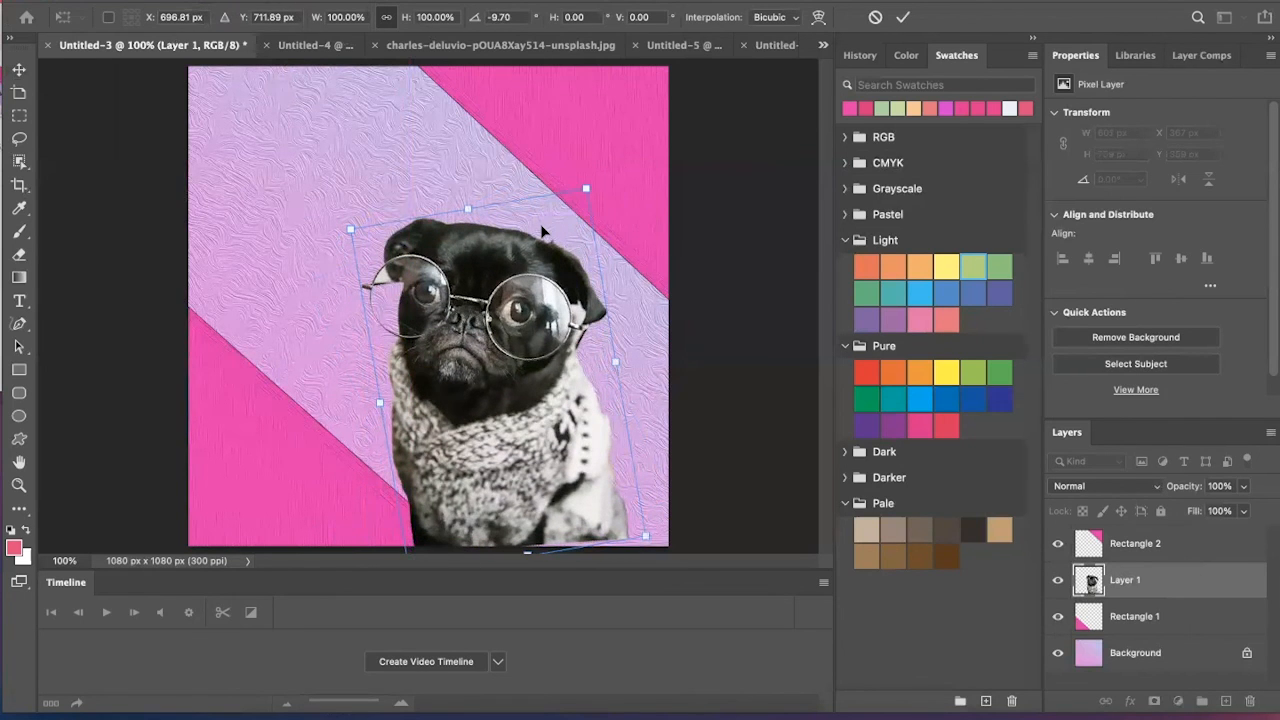
drag(646, 538, 652, 549)
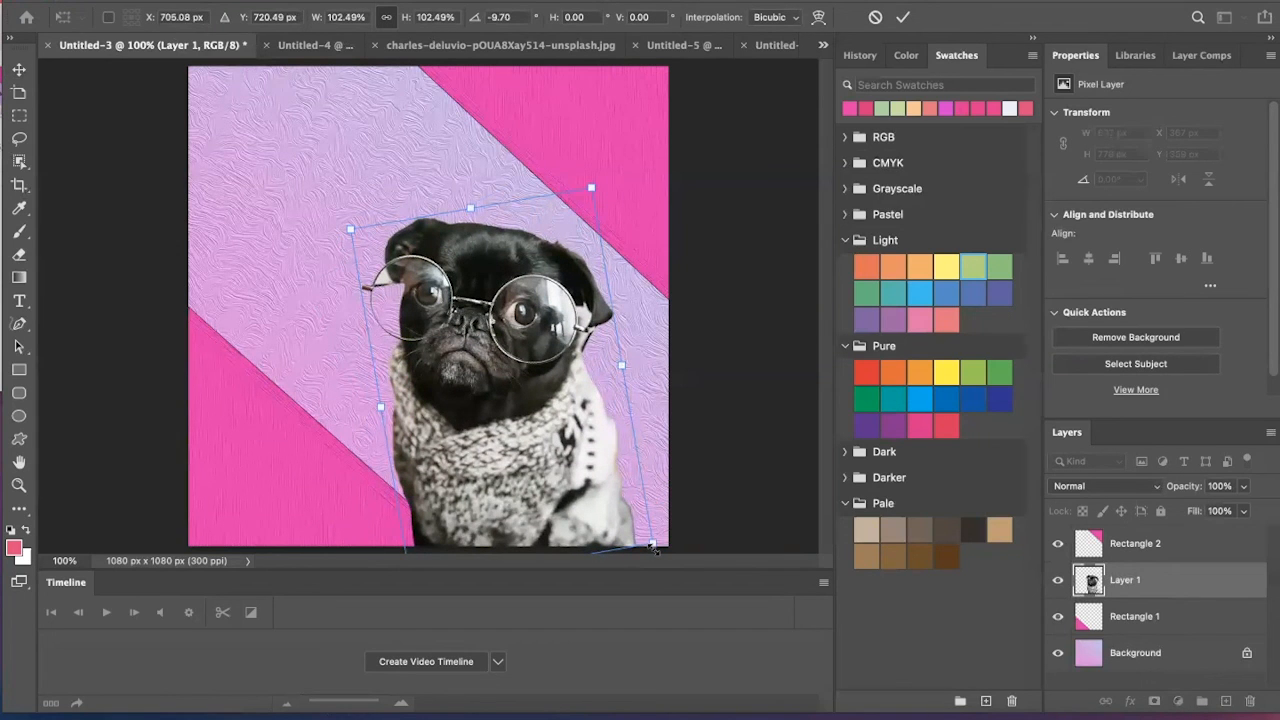
click(18, 68)
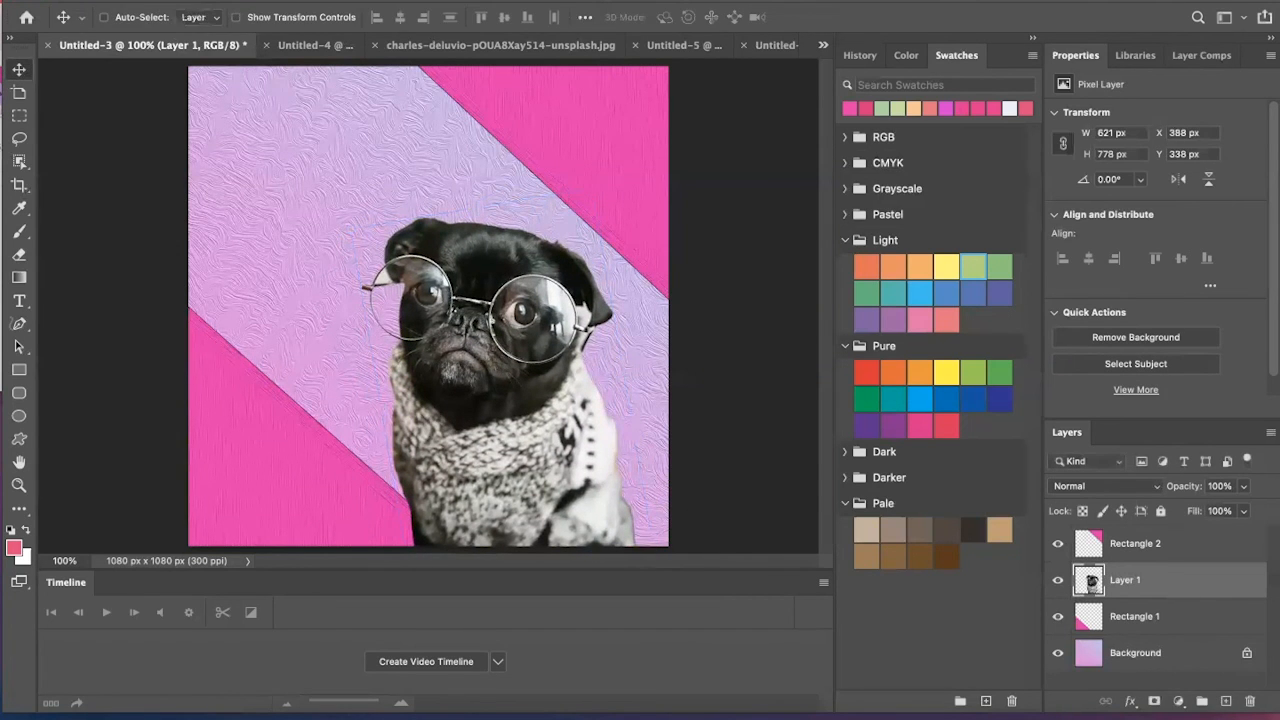
Export the fourth pose as a PNG named "Doggy Frame 4" to the Desktop
click(134, 1)
mouse_move(146, 206)
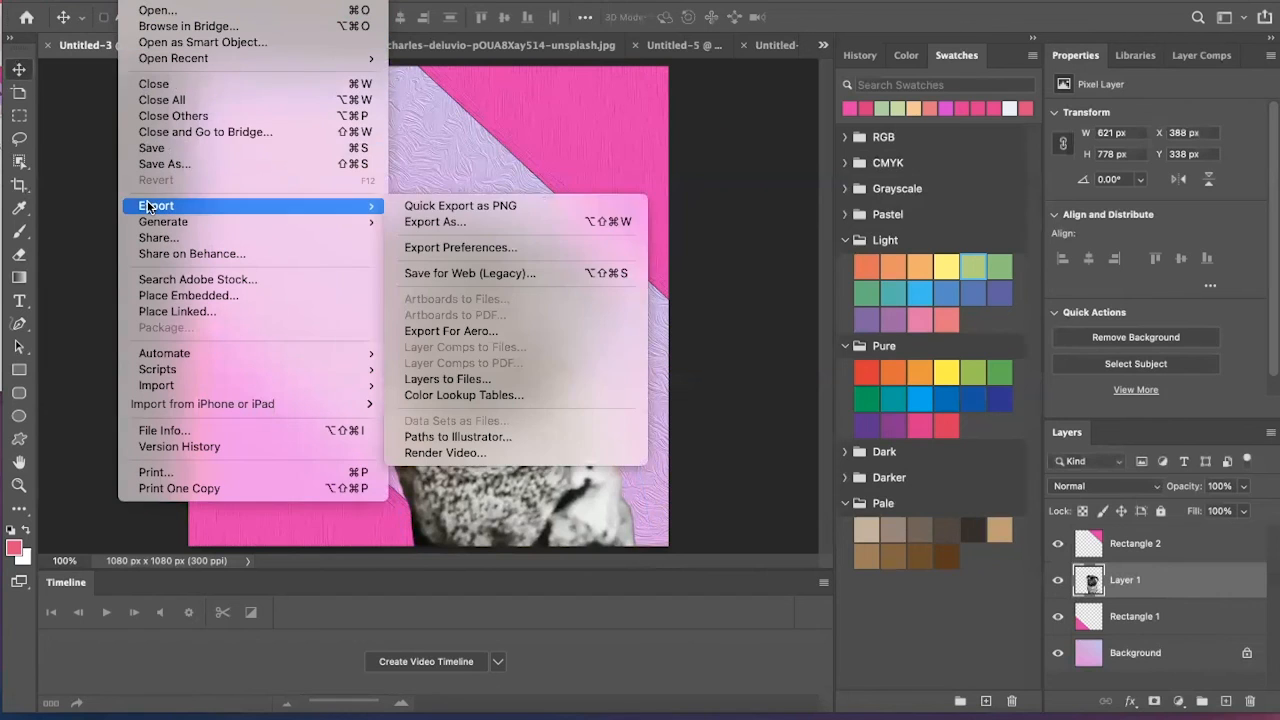
click(431, 210)
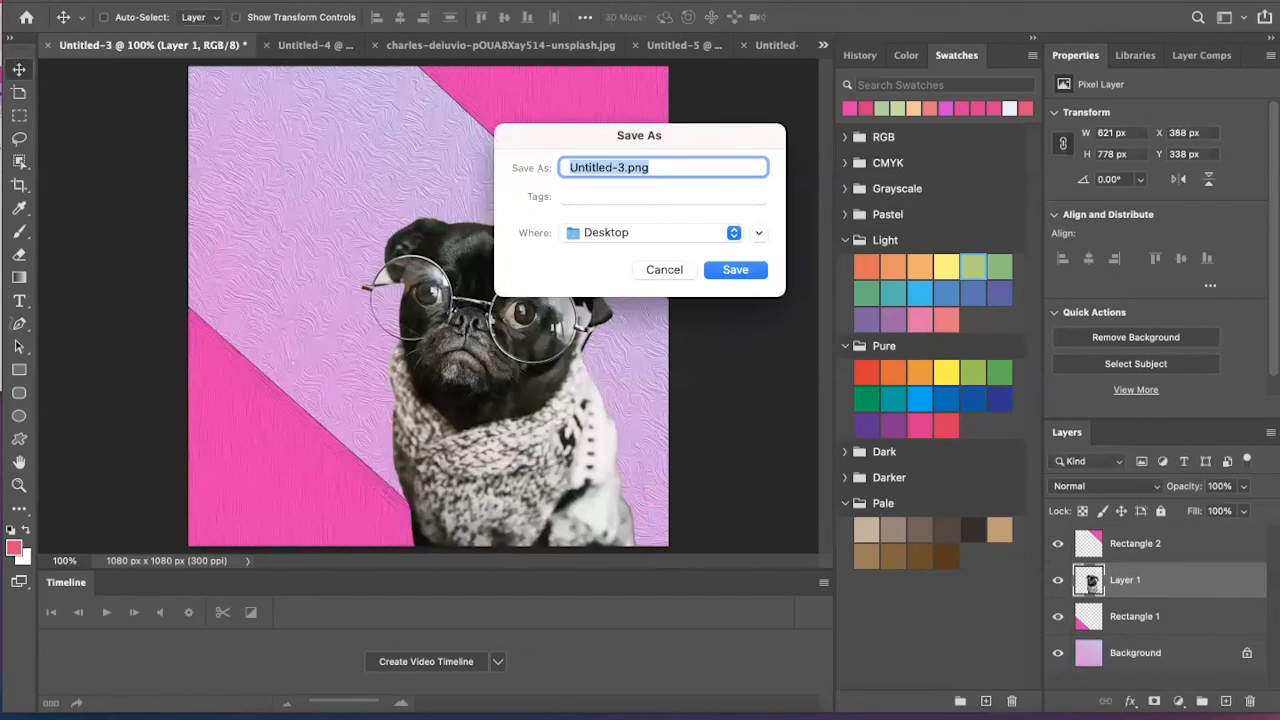
text(Doggy F)
text(ram)
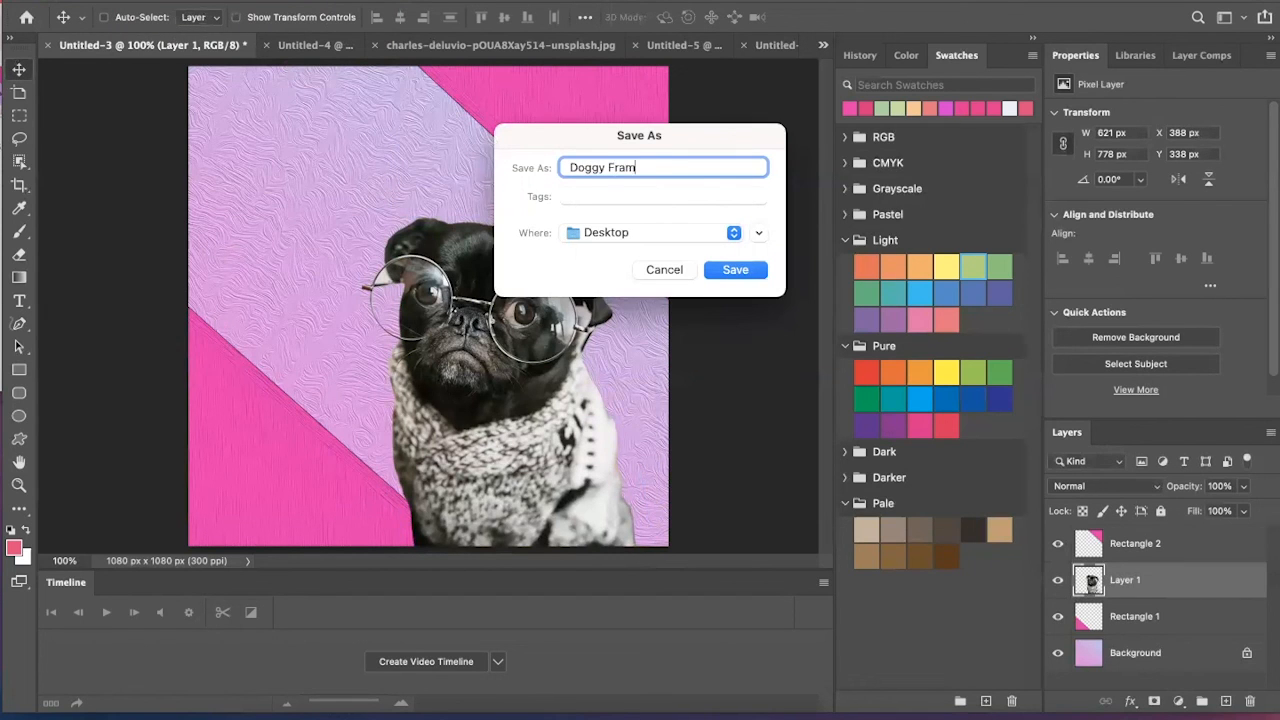
text(e 4)
click(735, 269)
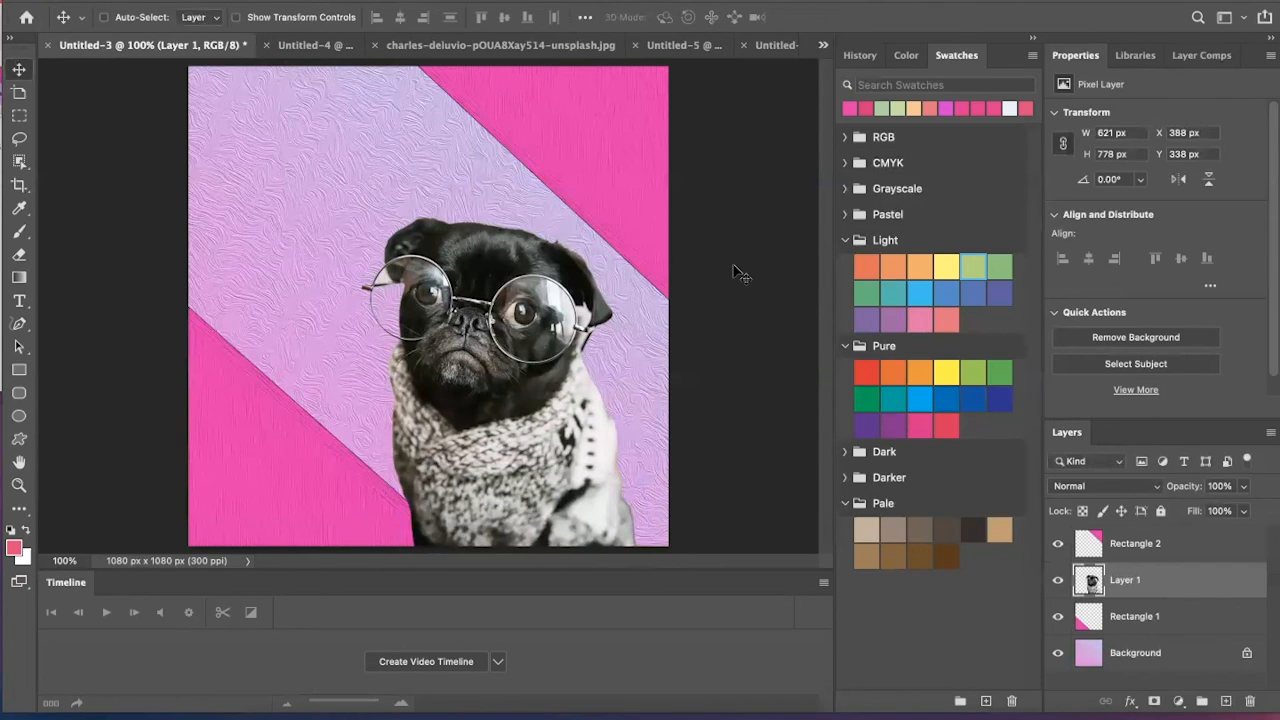